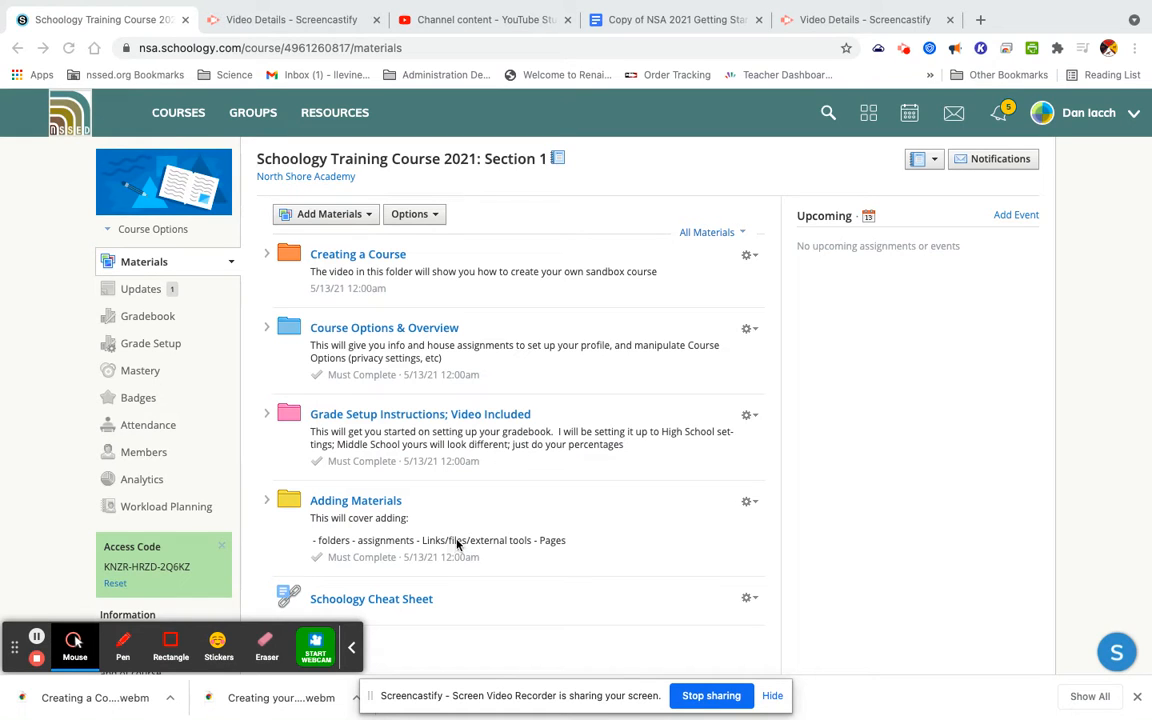
# - Open the Adding Materials folder and start adding a new page to it
pyautogui.click(374, 502)
pyautogui.click(361, 503)
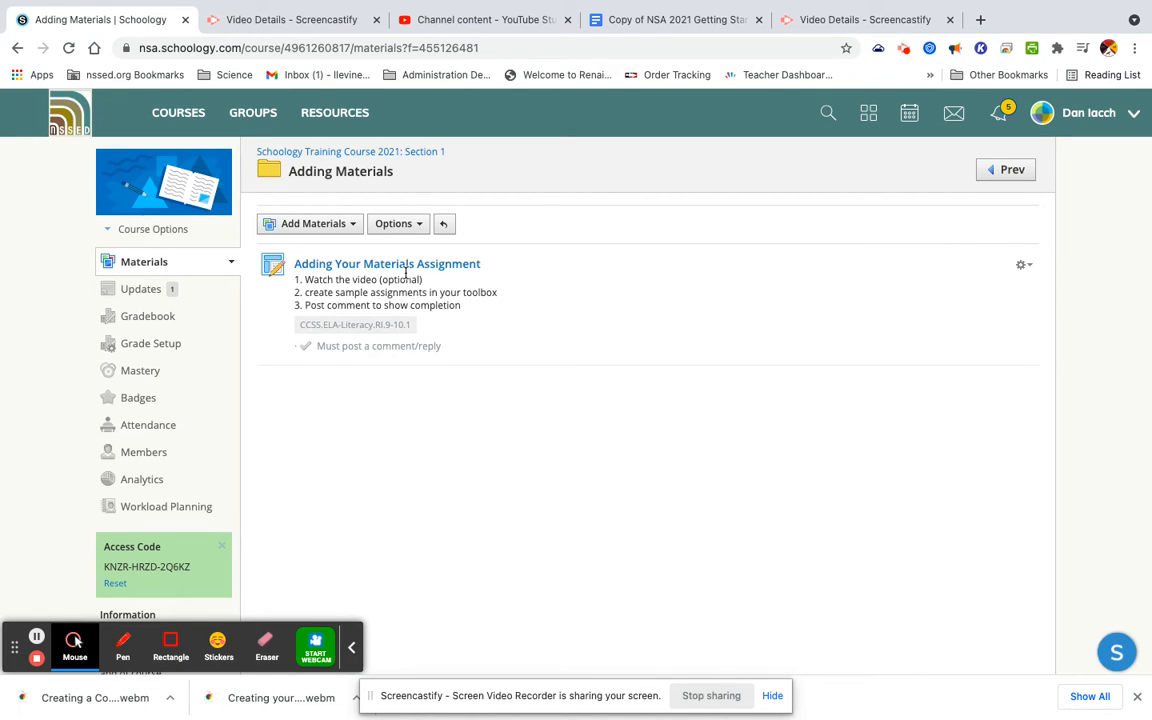
pyautogui.click(354, 226)
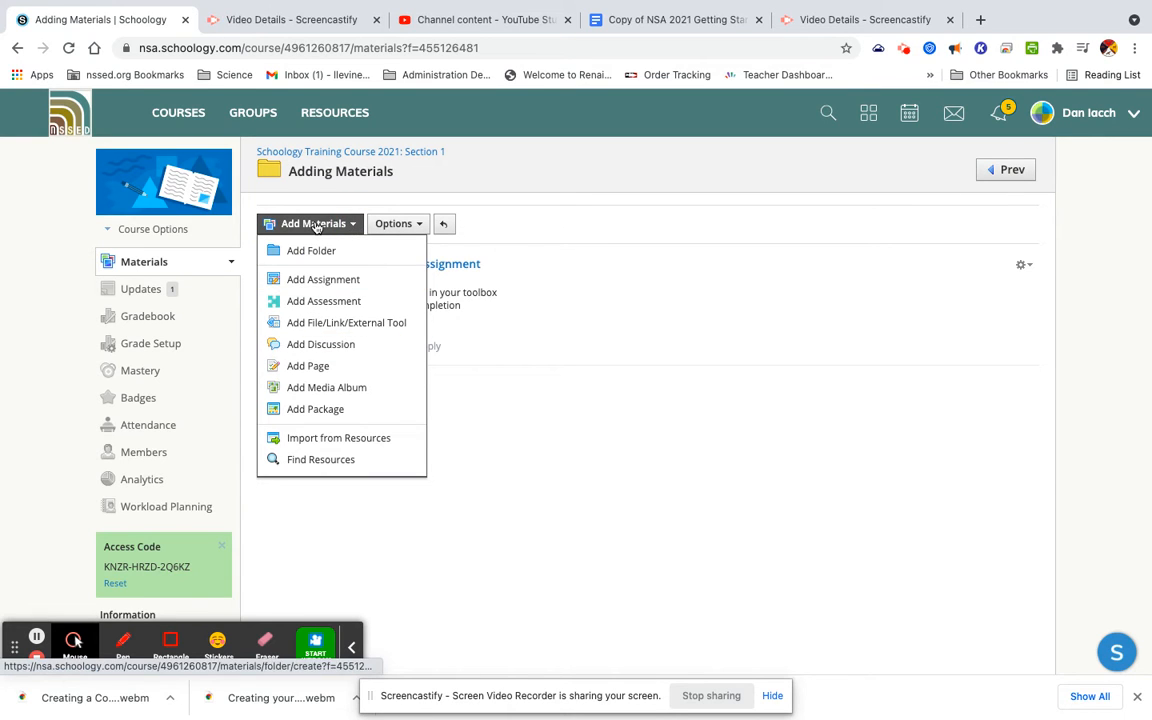
pyautogui.click(318, 370)
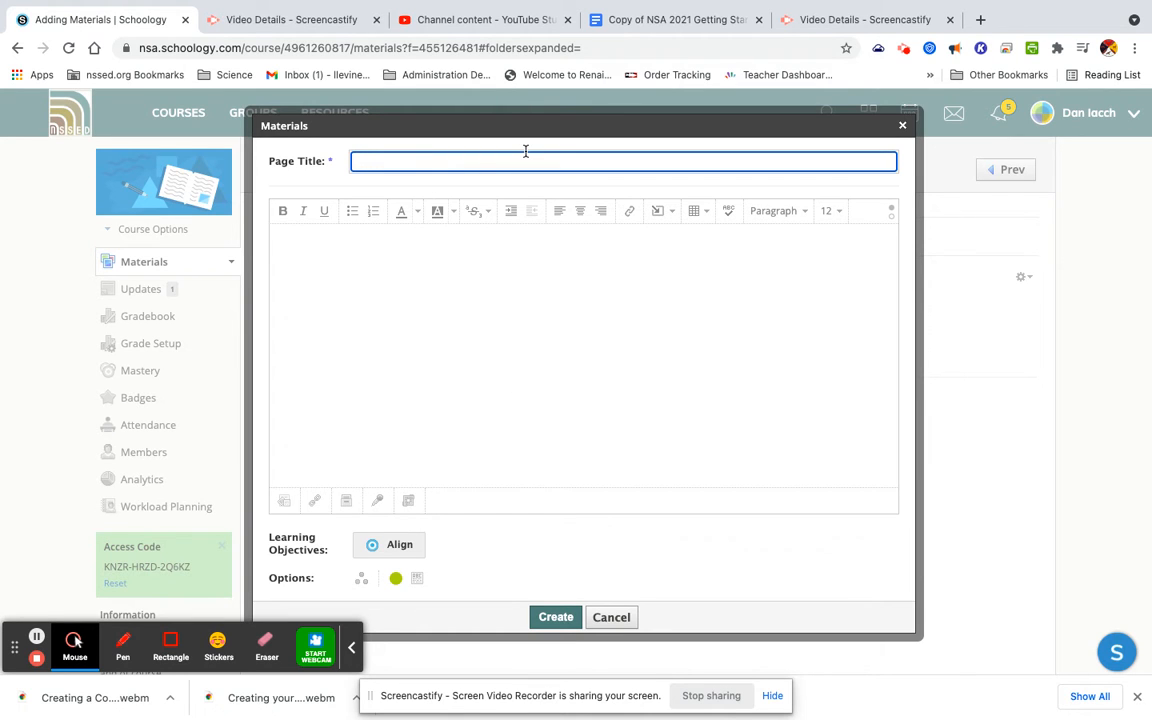
# - Title the page Sample "Page", enter "sample" as its body text, and create it
pyautogui.write('Sample ')
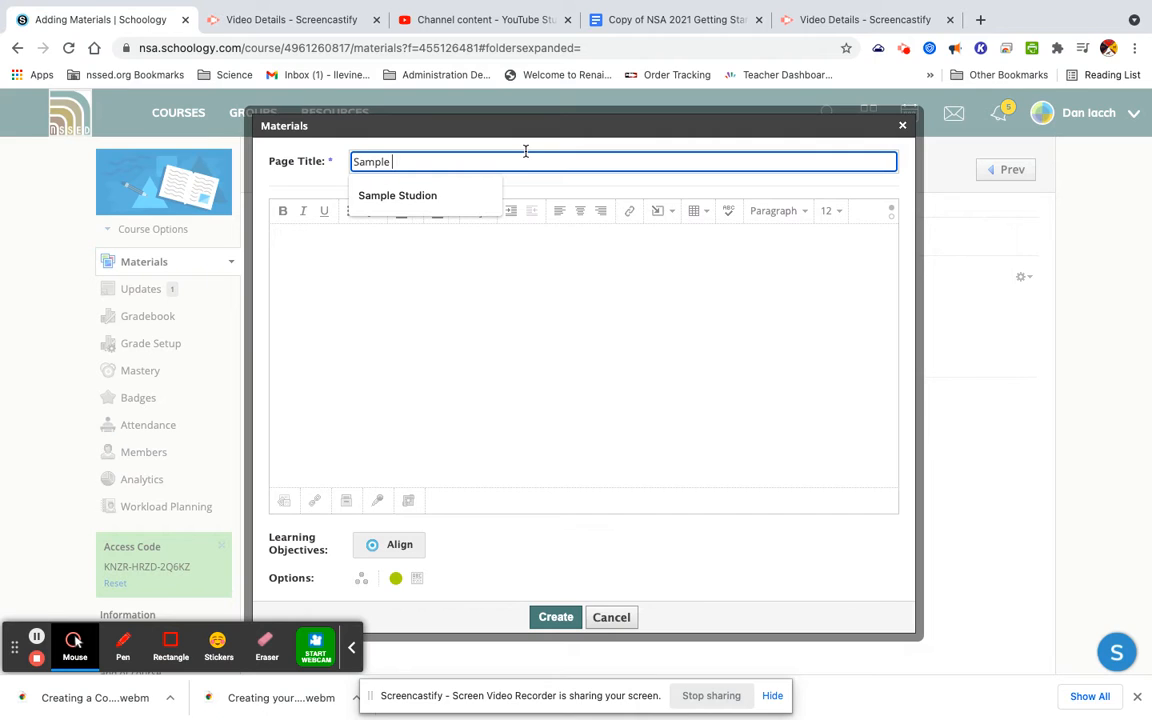
pyautogui.write('"')
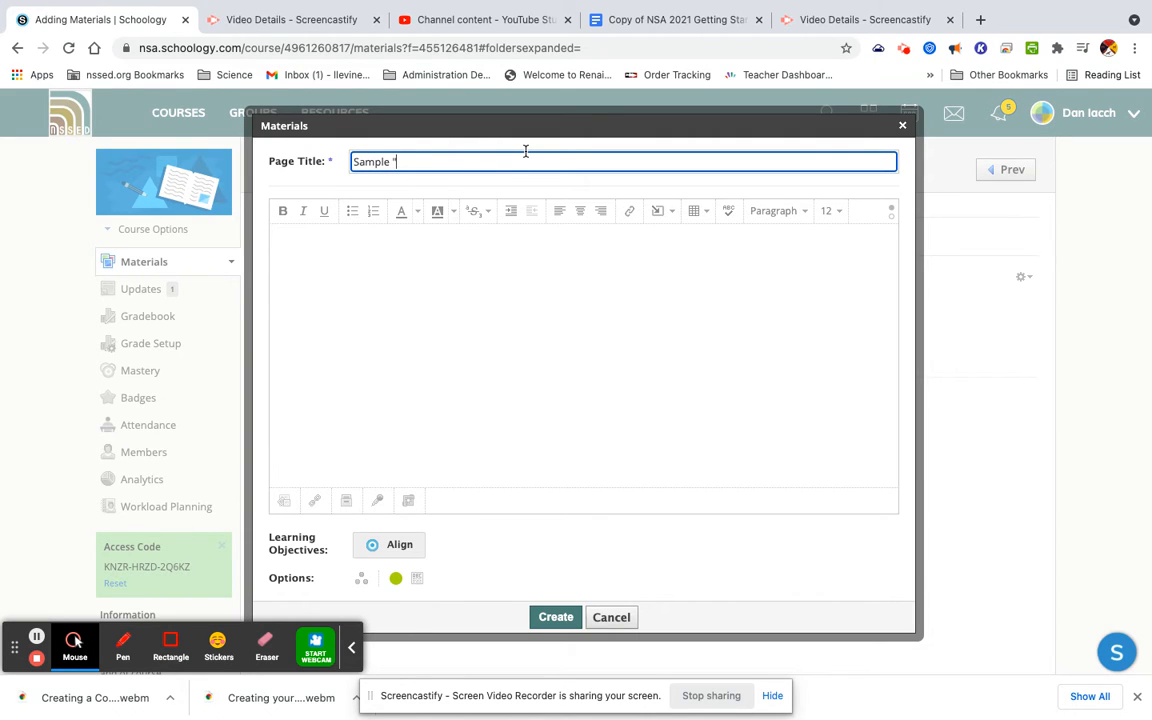
pyautogui.write('Page"')
pyautogui.click(429, 263)
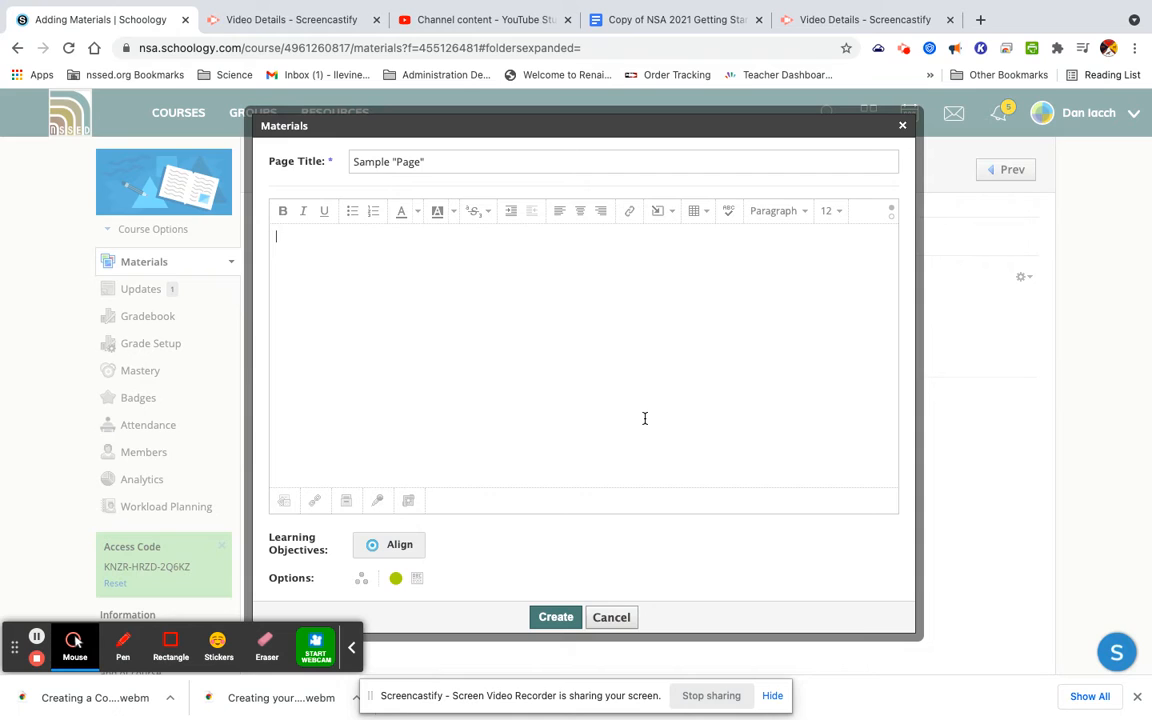
pyautogui.write('sample')
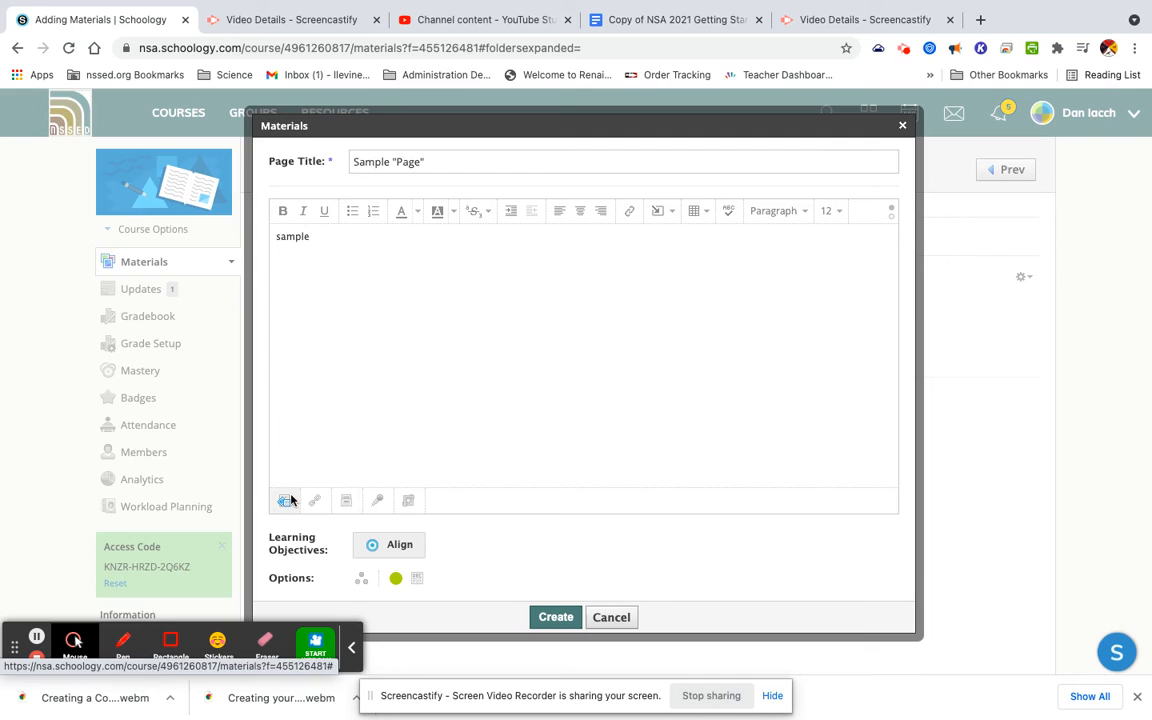
pyautogui.click(553, 614)
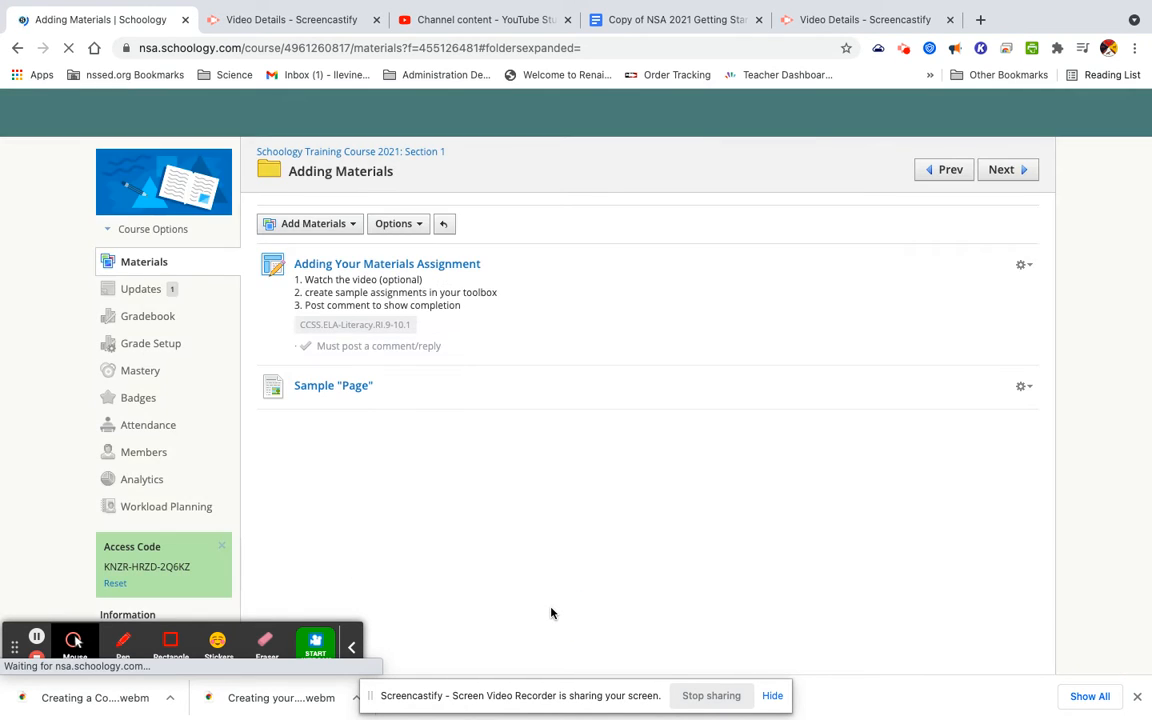
# - Open the Sample "Page" item for editing and place the cursor in its body text
pyautogui.click(1038, 389)
pyautogui.click(992, 416)
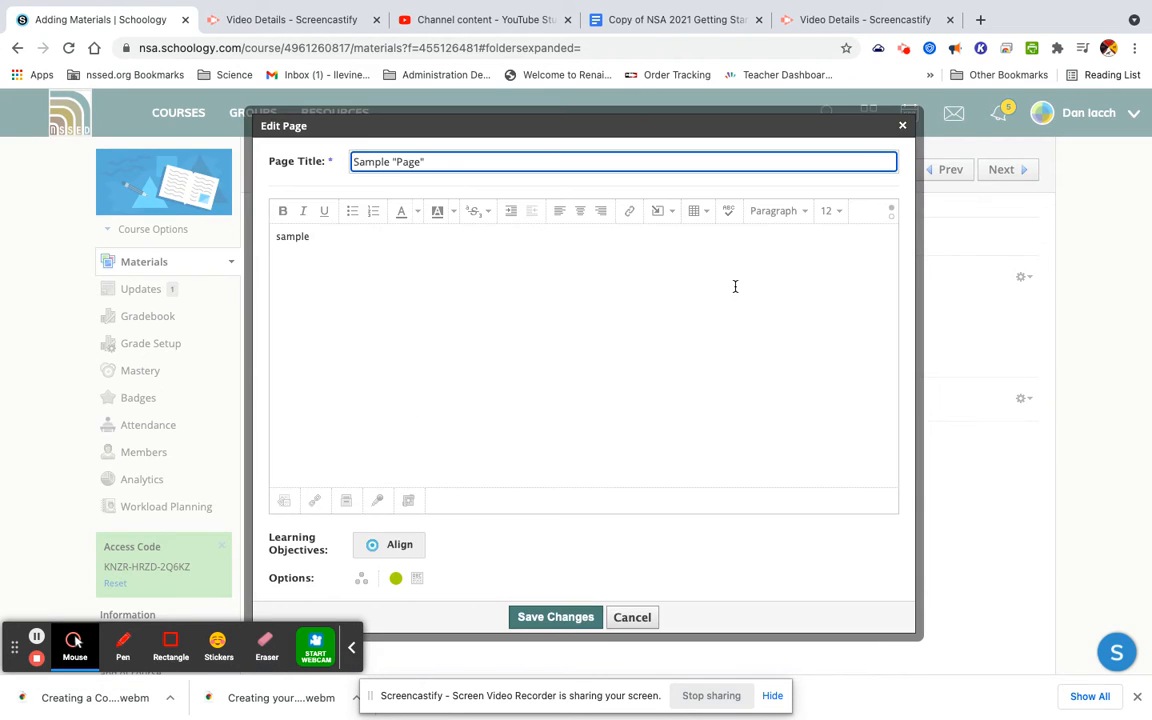
pyautogui.click(452, 269)
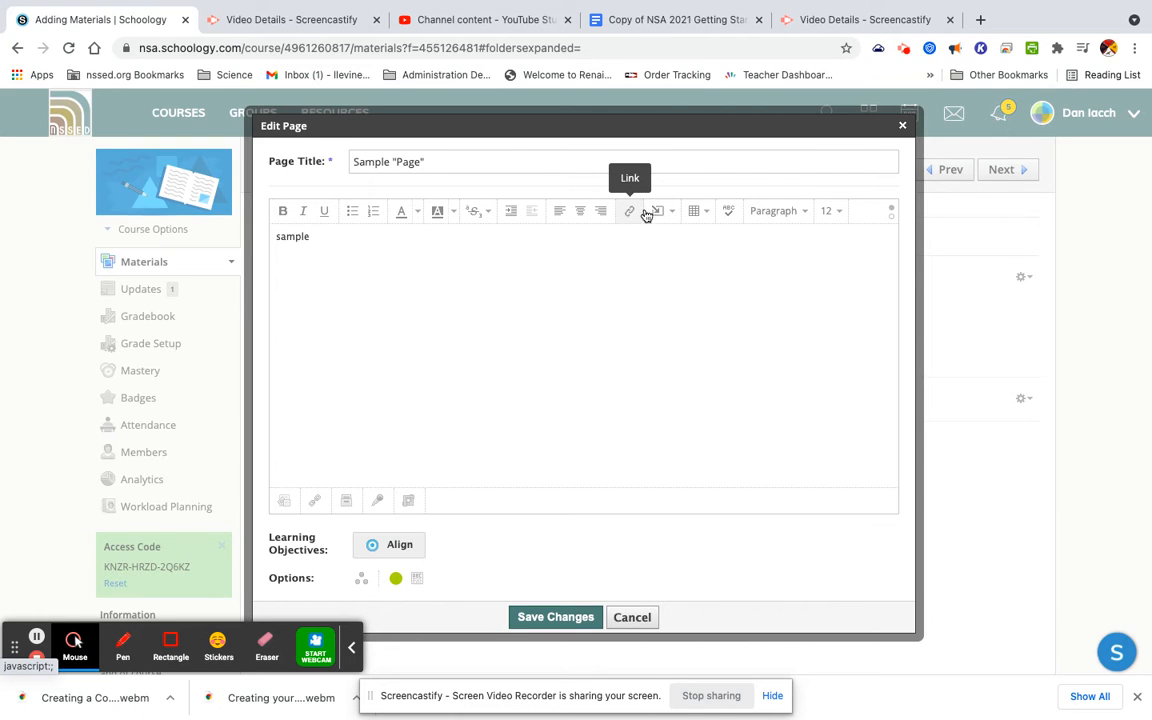
# - View the page body's HTML source and return to the visual editor
pyautogui.click(888, 217)
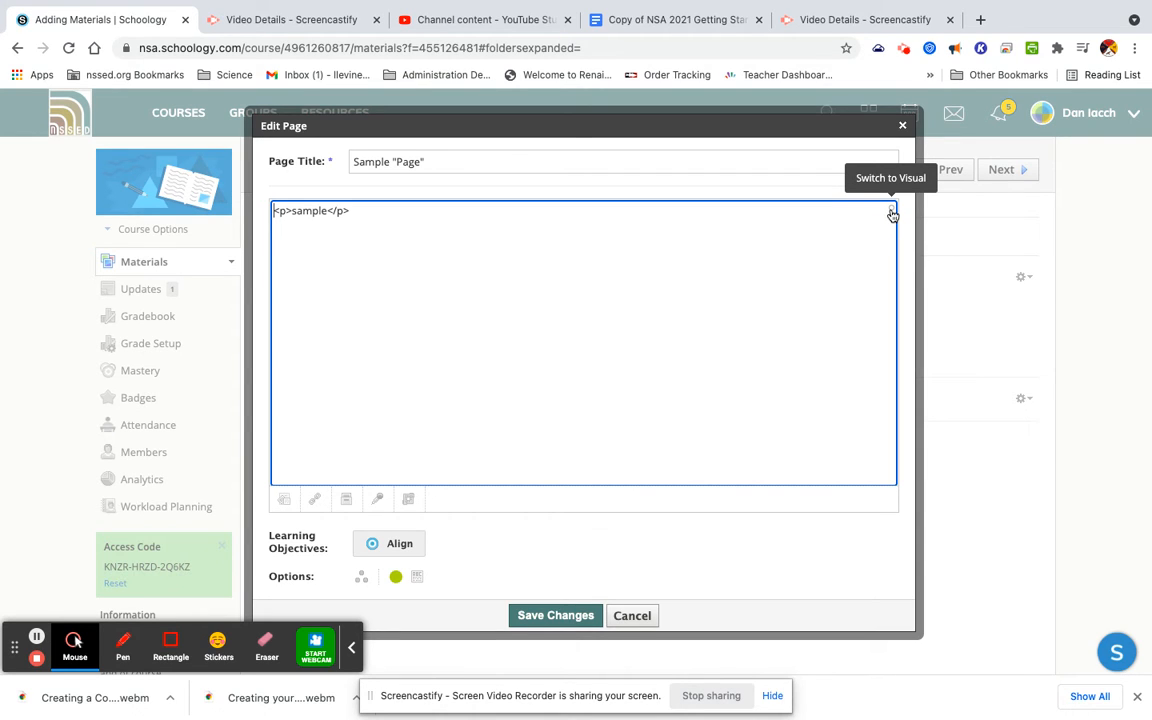
pyautogui.click(890, 216)
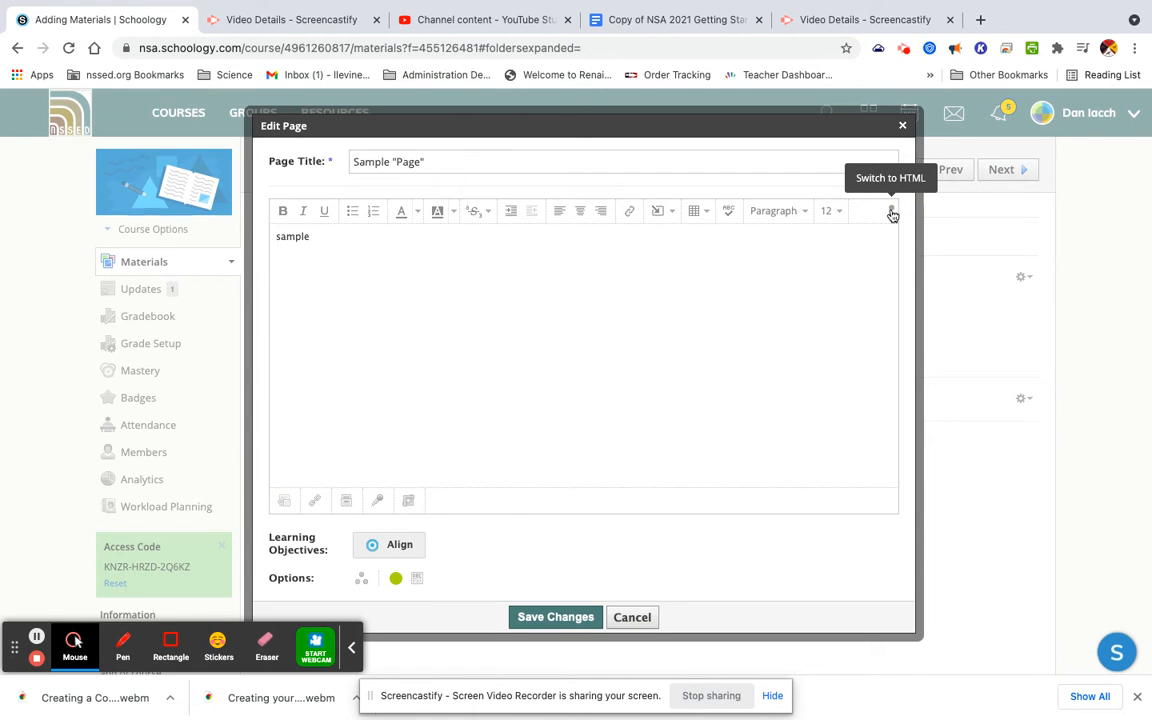
pyautogui.click(892, 217)
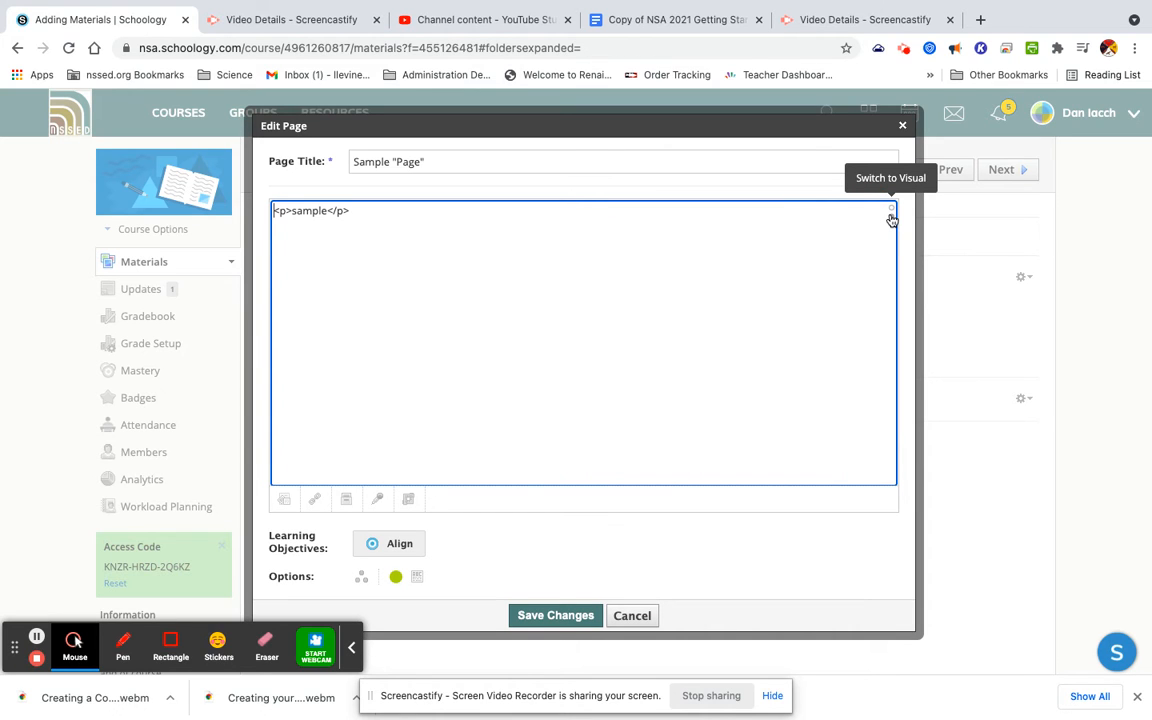
pyautogui.click(892, 217)
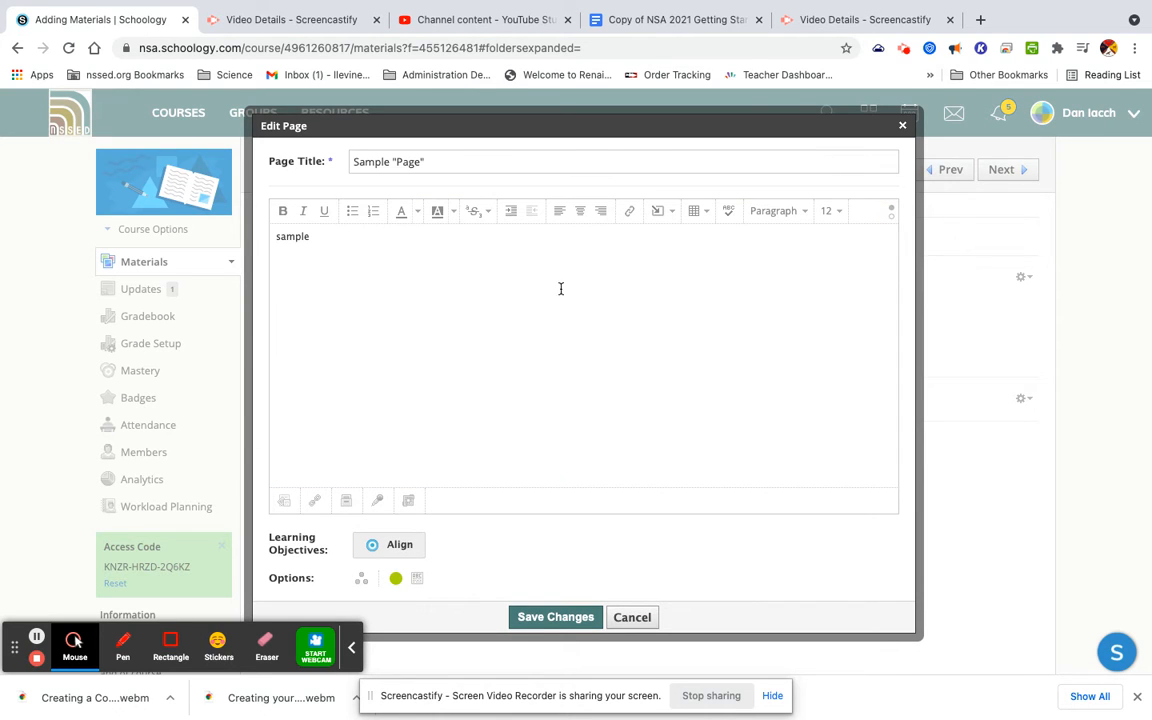
# - Enclose the word "sample" in the page body in parentheses
pyautogui.click(397, 246)
pyautogui.click(278, 236)
pyautogui.write('(')
pyautogui.click(322, 237)
# - Write the line "How to Create a Page" below "(sample)", leaving a blank line between them
pyautogui.write('How to Publish')
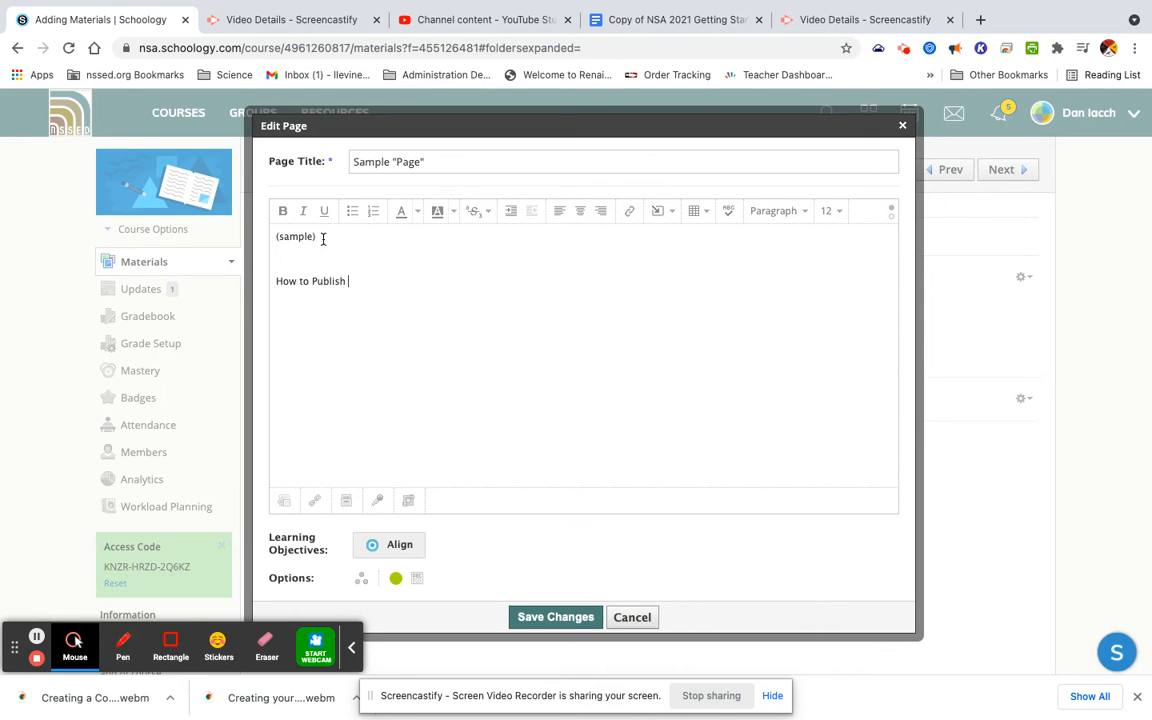
pyautogui.press('BackSpace')
pyautogui.press('BackSpace')
pyautogui.press('BackSpace')
pyautogui.press('BackSpace')
pyautogui.press('BackSpace')
pyautogui.press('BackSpace')
pyautogui.press('BackSpace')
pyautogui.press('BackSpace')
pyautogui.write('Create a Page')
# - Make the line "How to Create a Page" bold, underlined and dark red
pyautogui.tripleClick(334, 281)
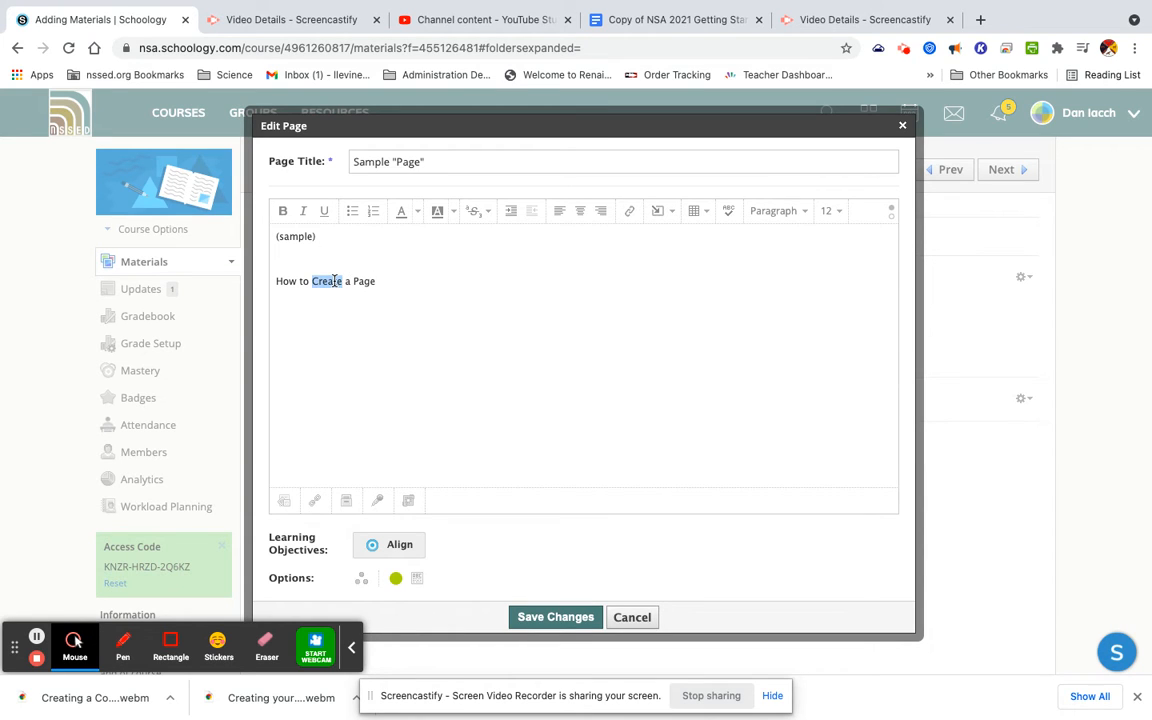
pyautogui.click(282, 210)
pyautogui.click(321, 214)
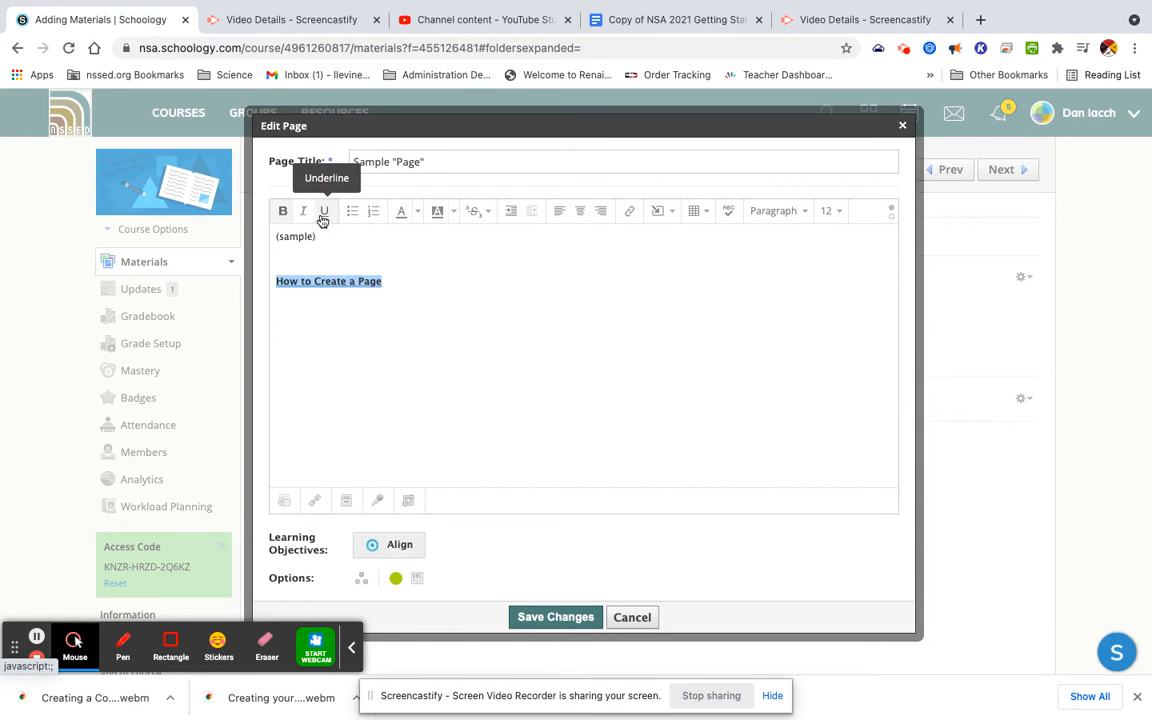
pyautogui.click(416, 214)
pyautogui.click(426, 237)
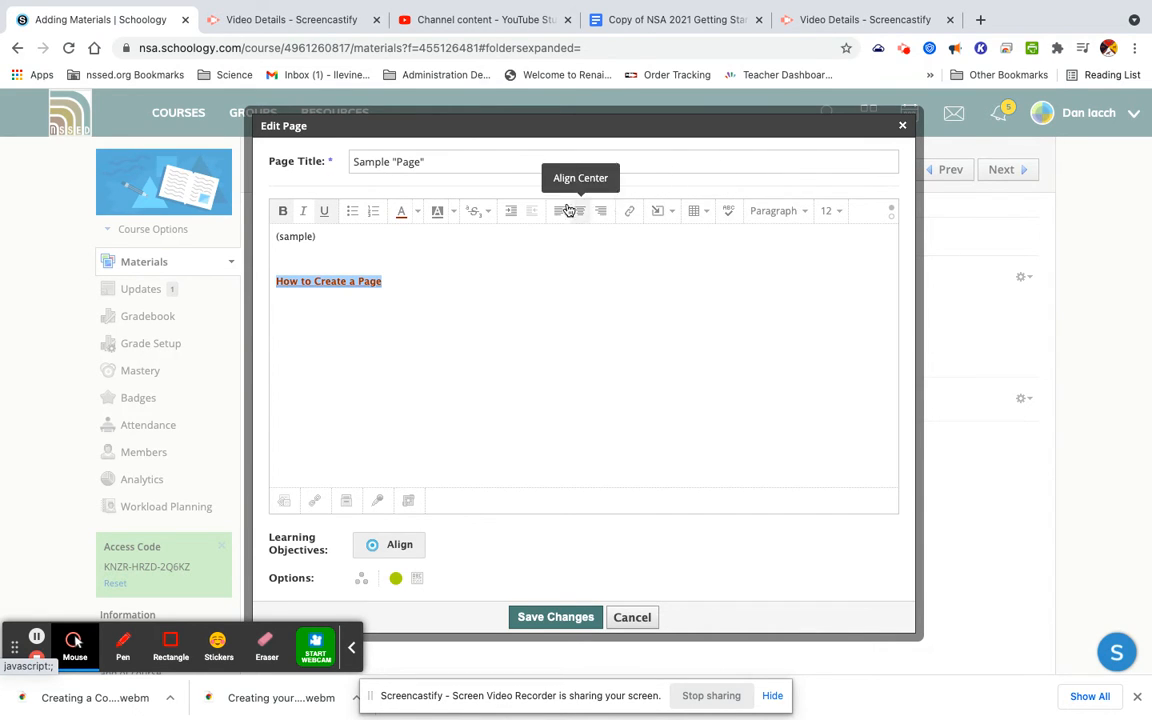
pyautogui.click(417, 212)
pyautogui.click(417, 212)
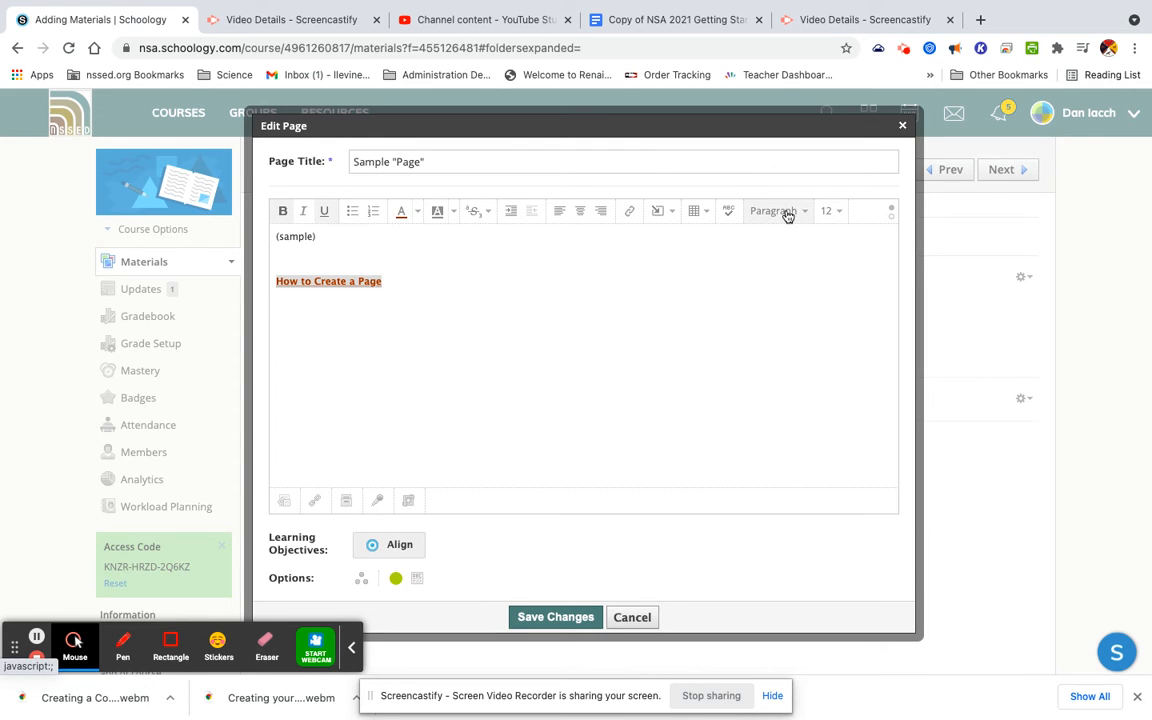
# - Set the "How to Create a Page" heading to size 24 and center it
pyautogui.click(829, 212)
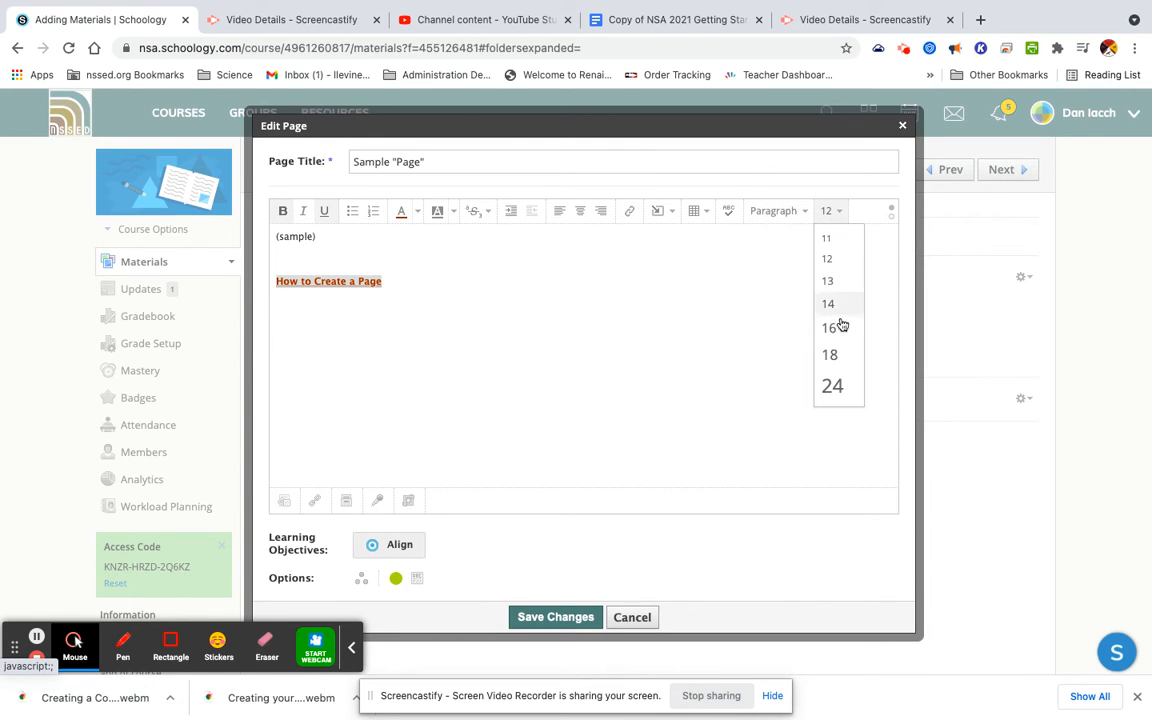
pyautogui.click(833, 390)
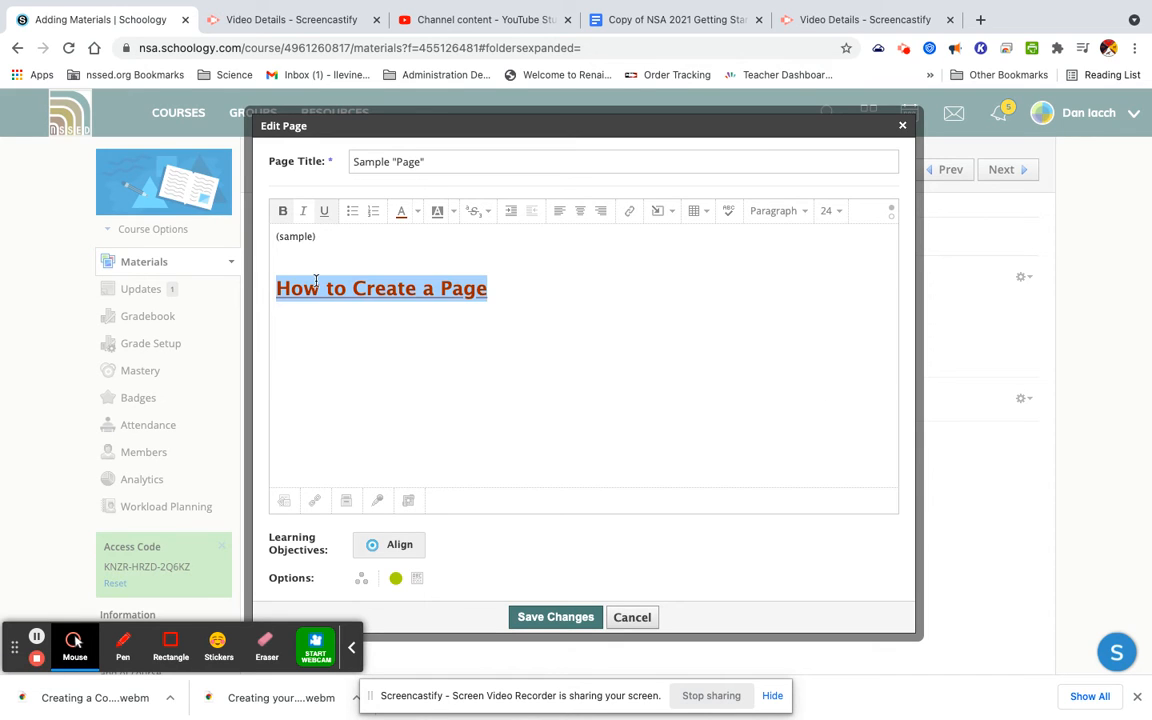
pyautogui.click(277, 291)
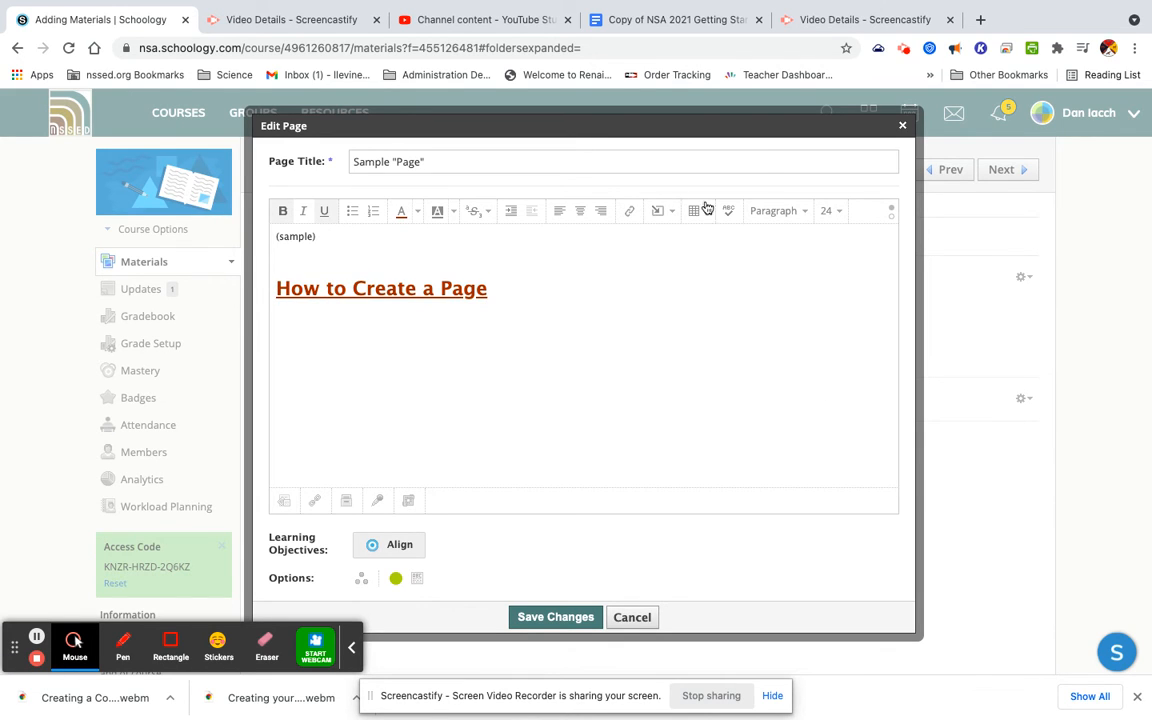
pyautogui.click(580, 211)
# - Start a new line below the heading with plain, black, left-aligned text
pyautogui.click(712, 291)
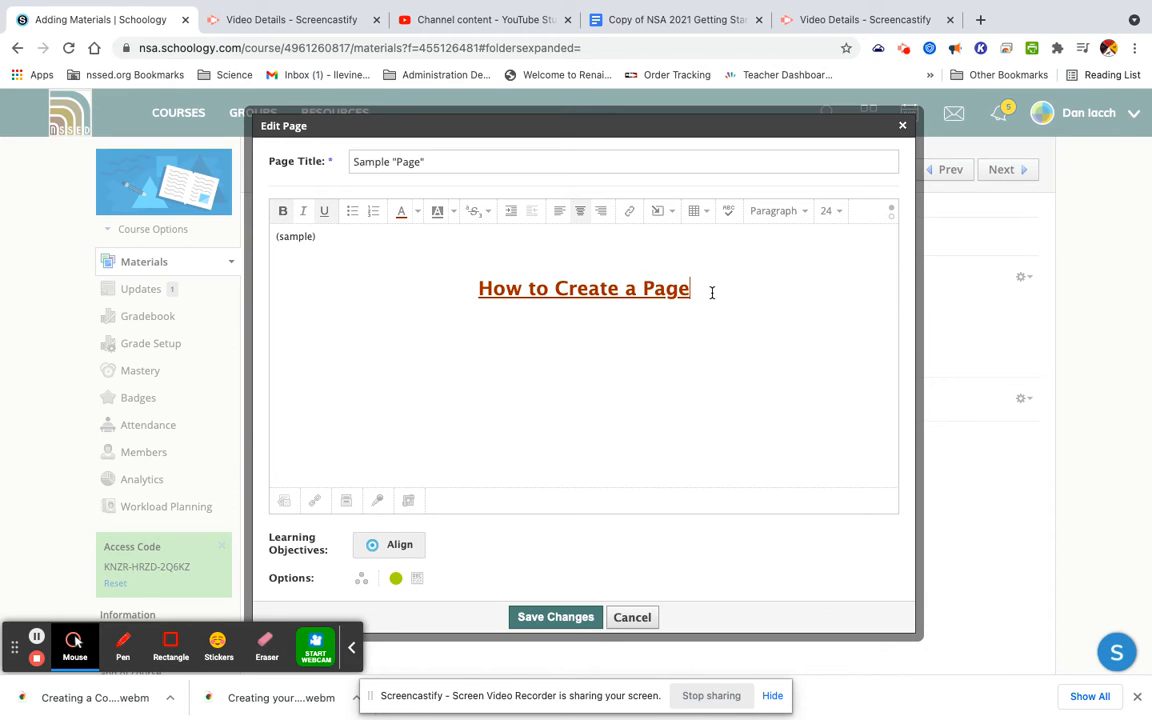
pyautogui.press('Return')
pyautogui.press('Return')
pyautogui.press('Return')
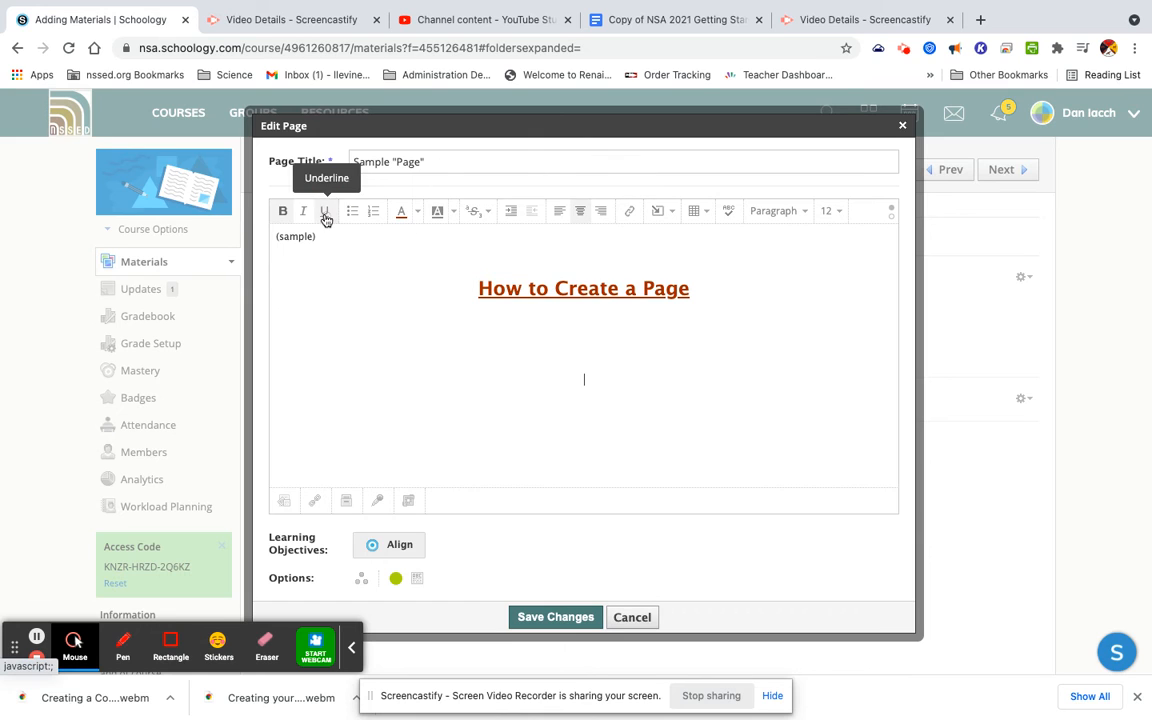
pyautogui.click(416, 212)
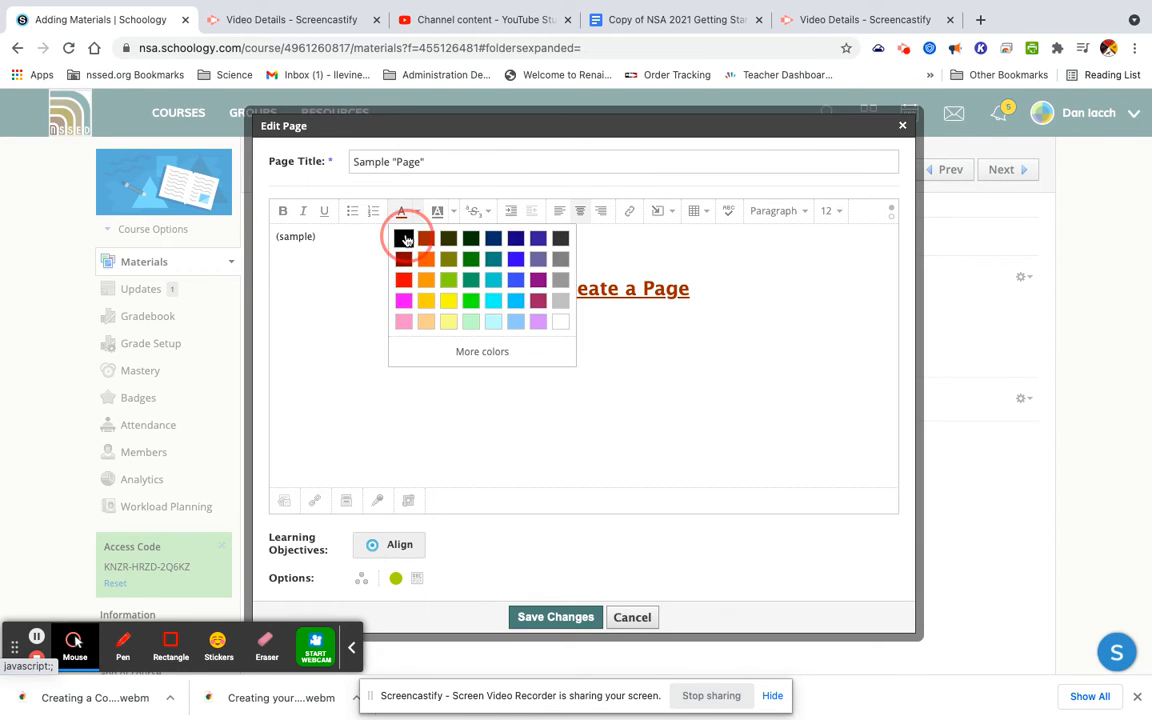
pyautogui.click(404, 237)
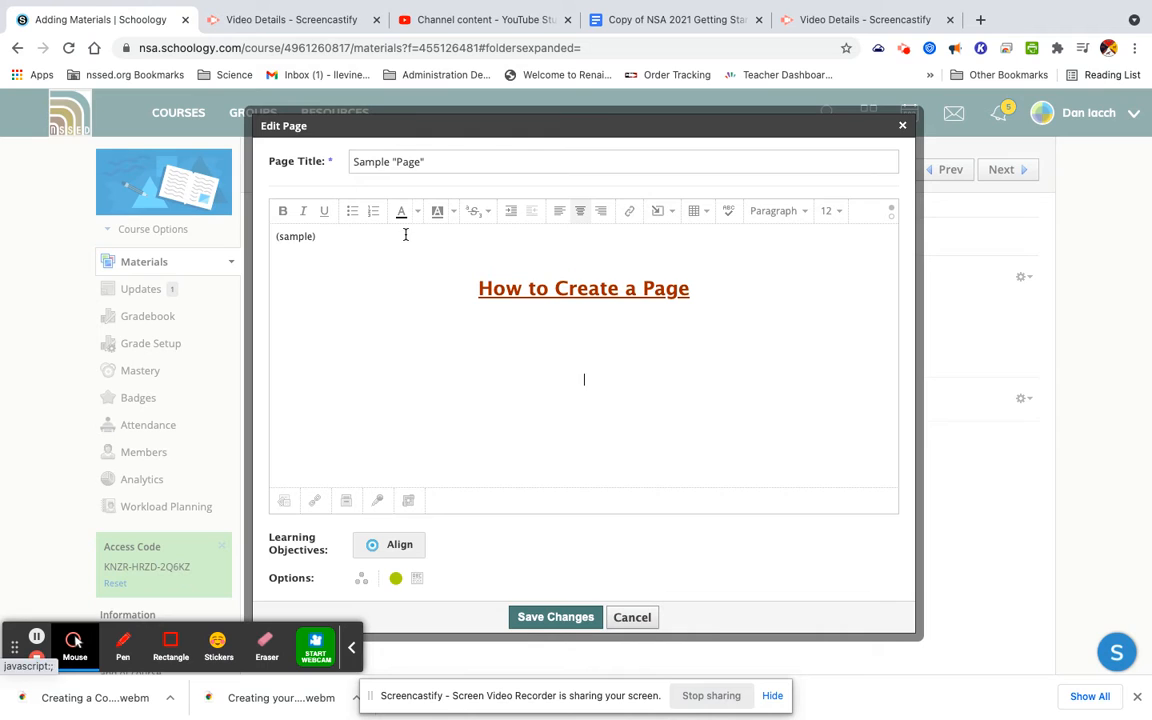
pyautogui.click(558, 213)
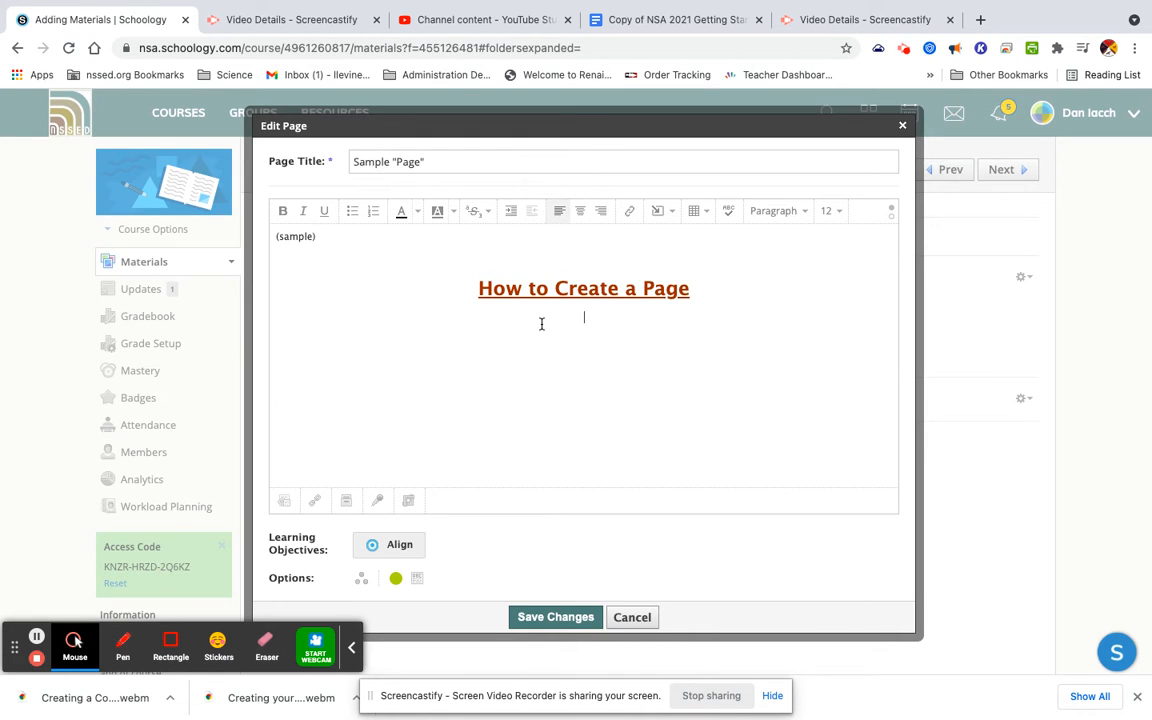
pyautogui.click(560, 215)
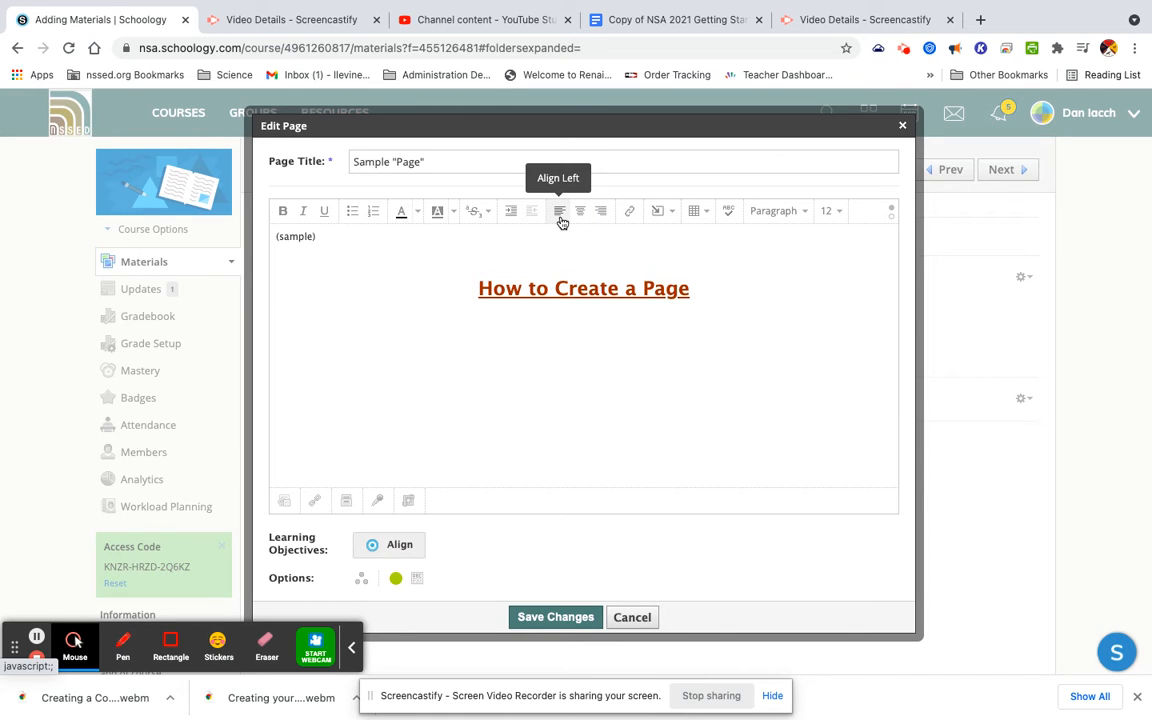
pyautogui.write('Explanation or Rationale')
pyautogui.press('BackSpace')
pyautogui.press('BackSpace')
pyautogui.press('BackSpace')
pyautogui.press('BackSpace')
pyautogui.press('BackSpace')
pyautogui.press('BackSpace')
pyautogui.press('BackSpace')
pyautogui.press('BackSpace')
pyautogui.press('BackSpace')
pyautogui.press('BackSpace')
pyautogui.press('BackSpace')
pyautogui.press('BackSpace')
pyautogui.press('BackSpace')
pyautogui.press('BackSpace')
pyautogui.press('BackSpace')
pyautogui.press('BackSpace')
pyautogui.press('BackSpace')
pyautogui.press('BackSpace')
pyautogui.press('BackSpace')
pyautogui.press('BackSpace')
pyautogui.press('BackSpace')
pyautogui.press('BackSpace')
# - Add the lines "Learning Targets: Students will create a schoology page" and "Directions: follow the directions" below the heading
pyautogui.write('Learning ')
pyautogui.write('Targets: ')
pyautogui.write(' How to ')
pyautogui.write('cre')
pyautogui.press('BackSpace')
pyautogui.press('BackSpace')
pyautogui.press('BackSpace')
pyautogui.press('BackSpace')
pyautogui.press('BackSpace')
pyautogui.press('BackSpace')
pyautogui.press('BackSpace')
pyautogui.press('BackSpace')
pyautogui.press('BackSpace')
pyautogui.press('BackSpace')
pyautogui.write('Stude')
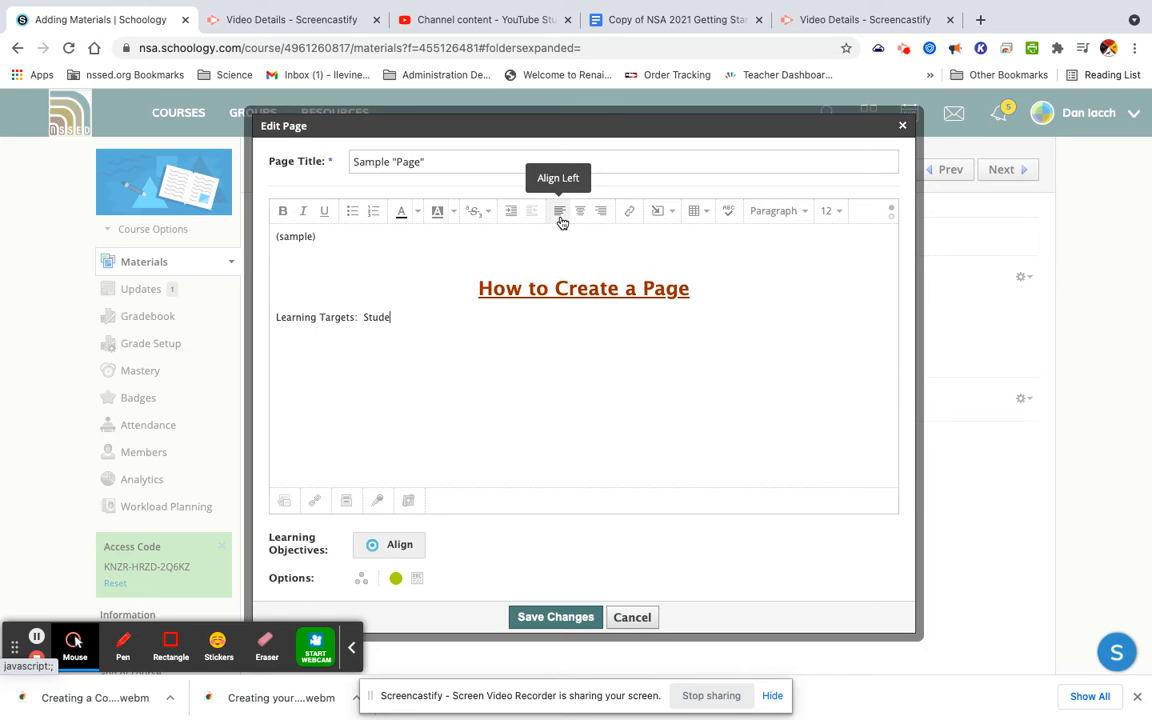
pyautogui.write('nts will create a schoology page')
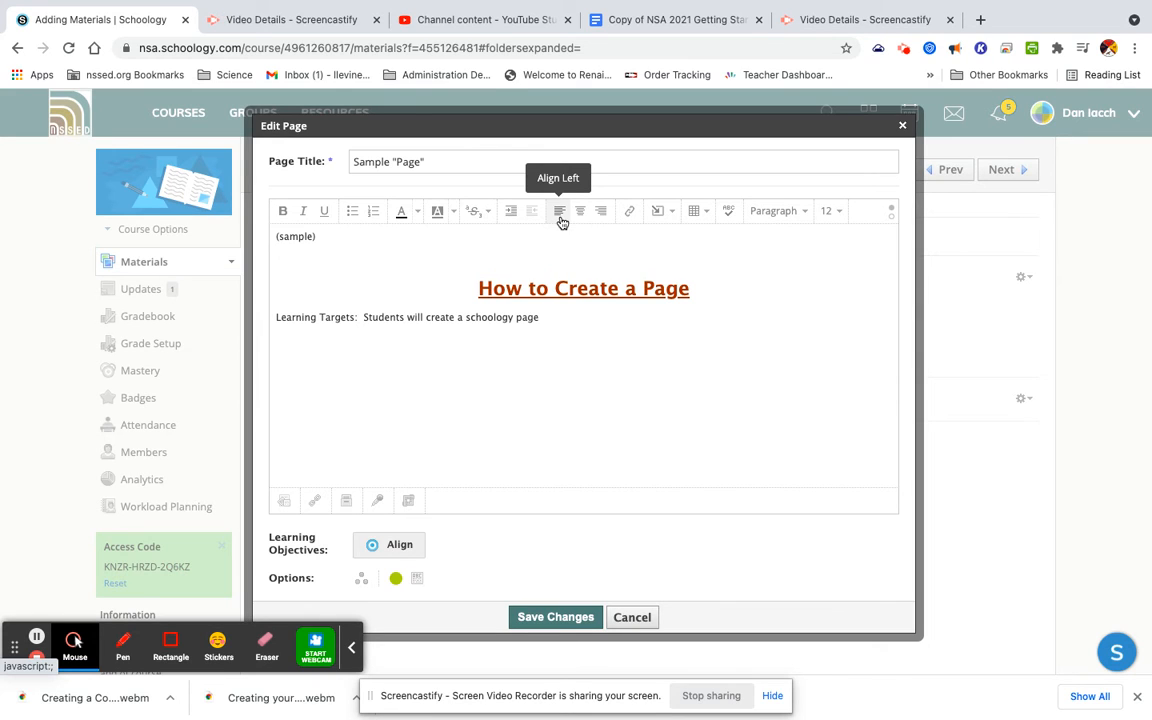
pyautogui.write('Directions: follow the directions')
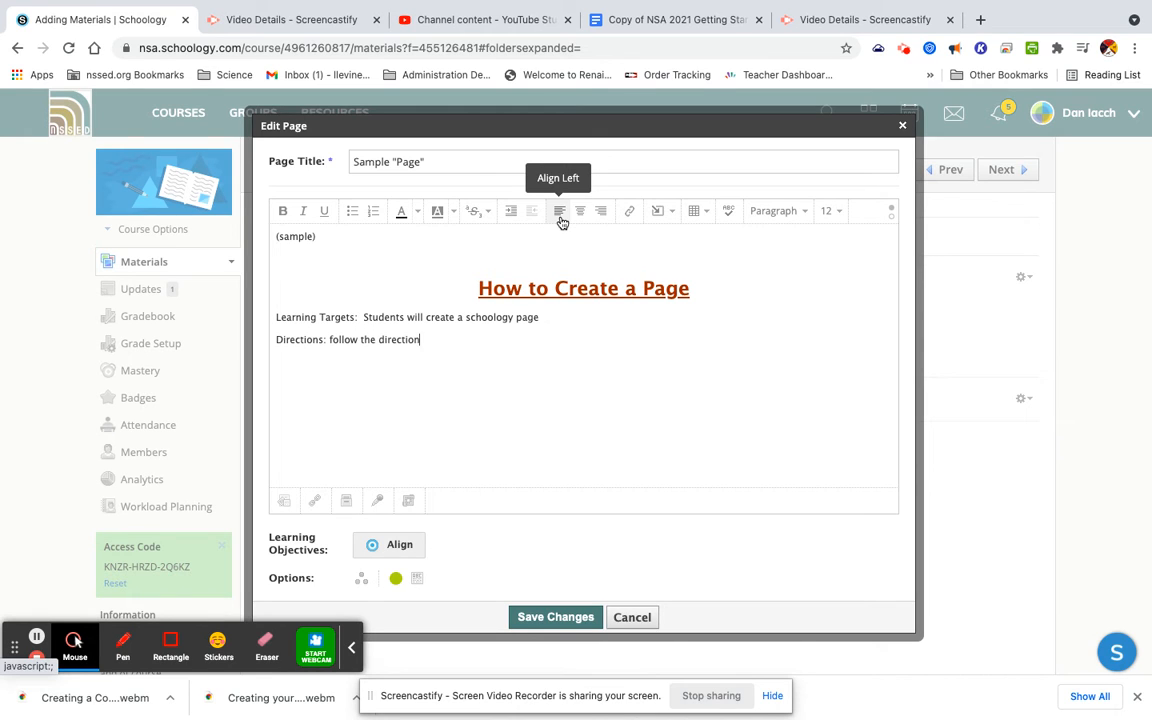
pyautogui.press('Return')
# - Add an "Expectations:" line followed by separate empty items numbered 1., 2. and 3
pyautogui.write('Expectiona')
pyautogui.press('BackSpace')
pyautogui.write('io')
pyautogui.press('BackSpace')
pyautogui.press('BackSpace')
pyautogui.press('BackSpace')
pyautogui.press('BackSpace')
pyautogui.press('BackSpace')
pyautogui.write('ations: ')
pyautogui.write('1. ')
pyautogui.write('2')
pyautogui.press('BackSpace')
pyautogui.press('BackSpace')
pyautogui.write('3.')
# - Replace the label above the numbered items with "Checklist:"
pyautogui.tripleClick(319, 362)
pyautogui.write('Che')
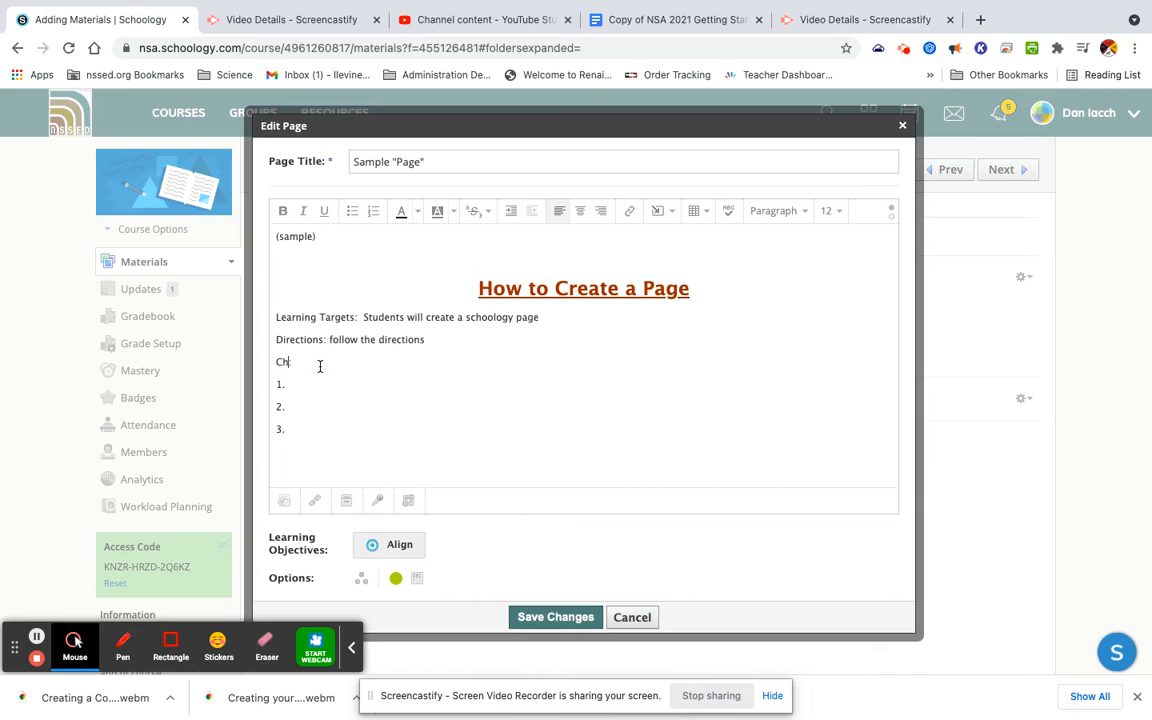
pyautogui.write('cklist:')
# - Add a "Tasks:" line below the numbered items, separated by a blank line, and start a new line under it
pyautogui.click(322, 427)
pyautogui.press('Return')
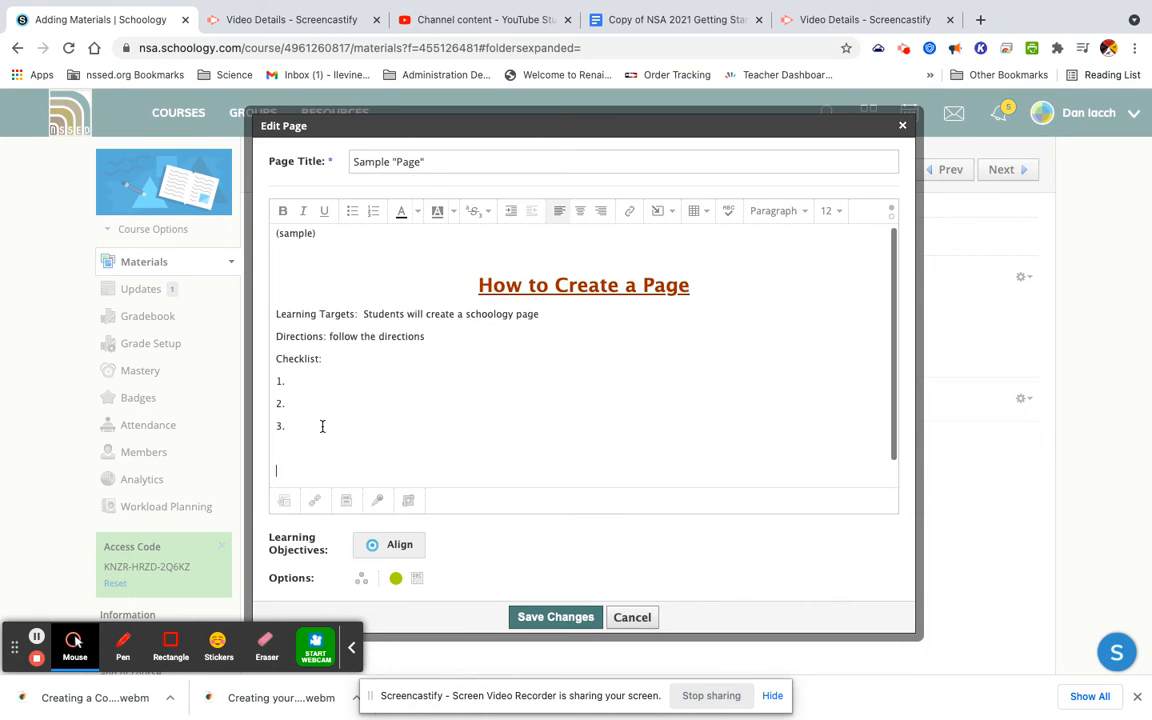
pyautogui.write('Tasks')
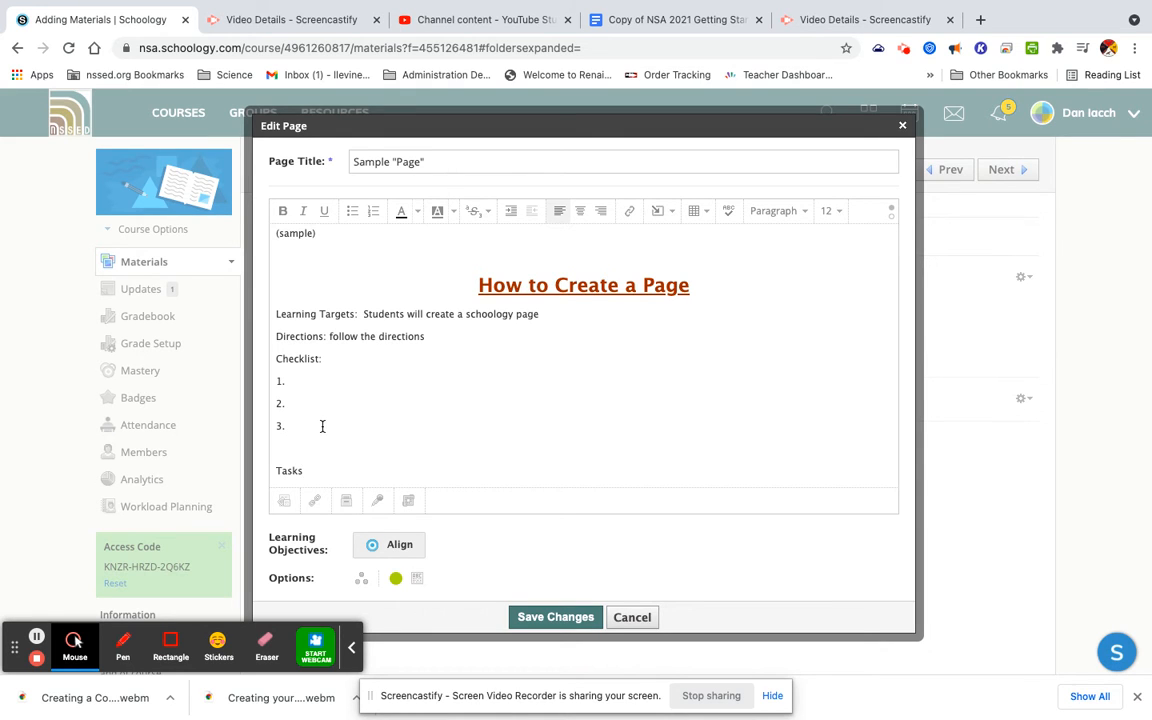
pyautogui.press('Return')
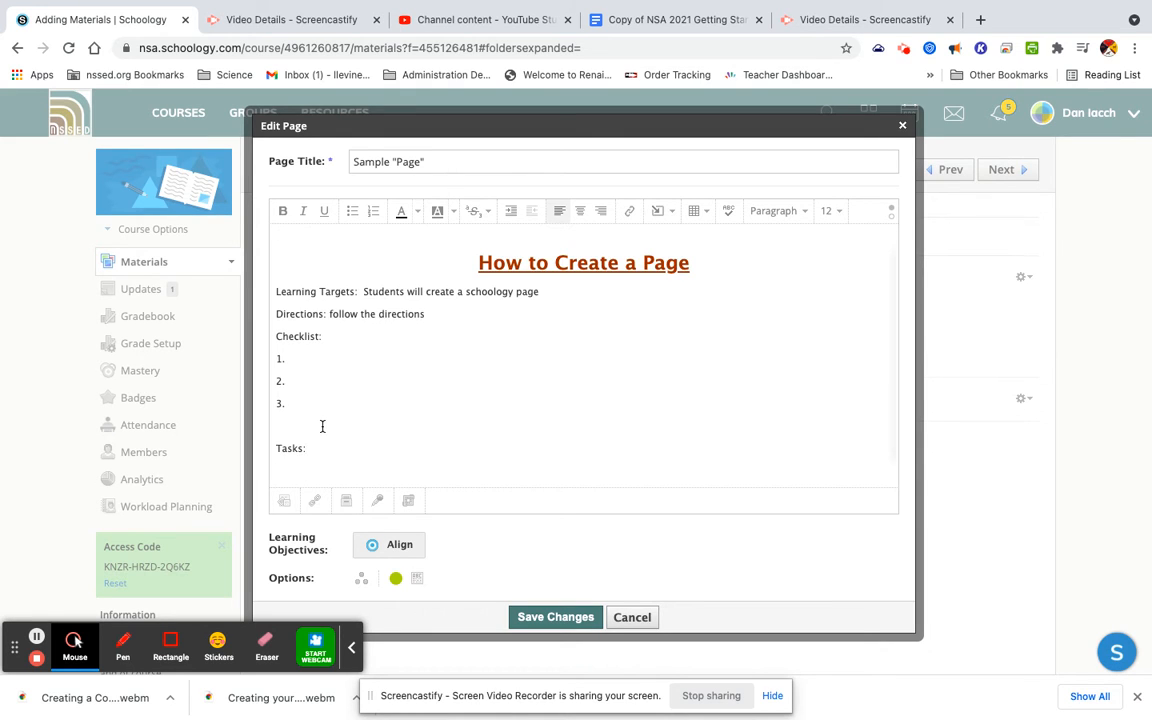
# - Replace the "Tasks:" label below the checklist with "Task 1: Watch video"
pyautogui.press('BackSpace')
pyautogui.press('BackSpace')
pyautogui.press('BackSpace')
pyautogui.press('BackSpace')
pyautogui.press('BackSpace')
pyautogui.press('BackSpace')
pyautogui.write('Task 1: Watch video')
# - Switch to YouTube Studio, open the "Martin Luther King Jr Talk" video on its YouTube watch page and pause playback
pyautogui.click(463, 28)
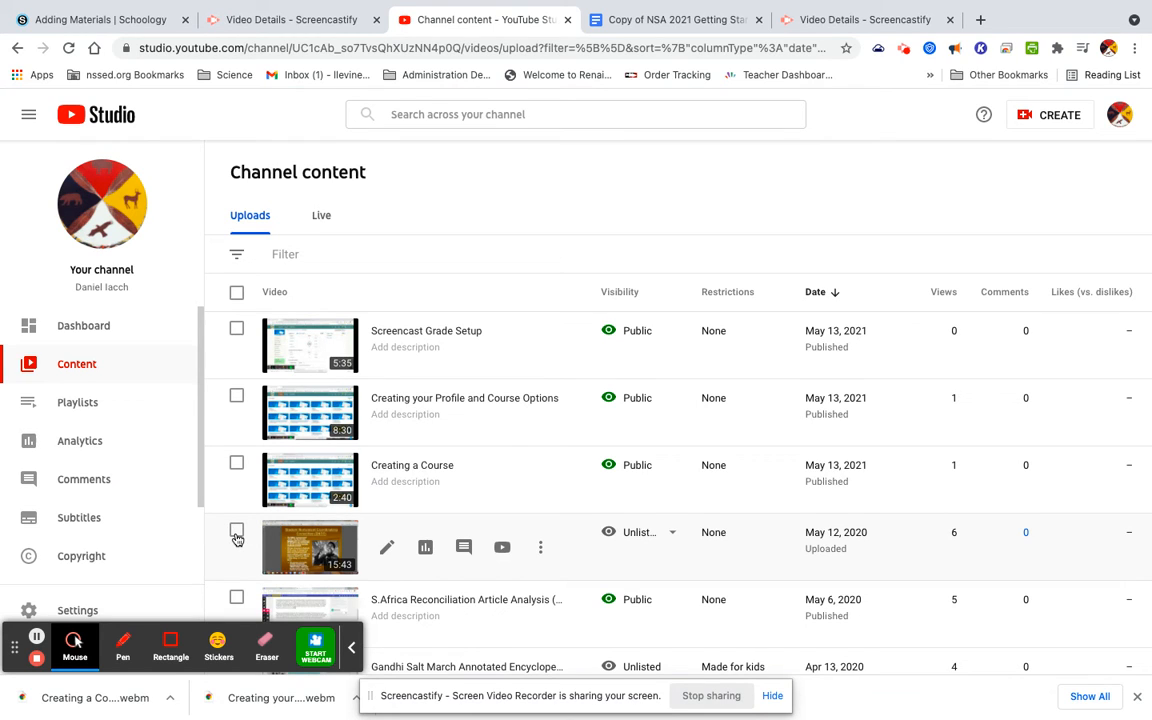
pyautogui.click(316, 548)
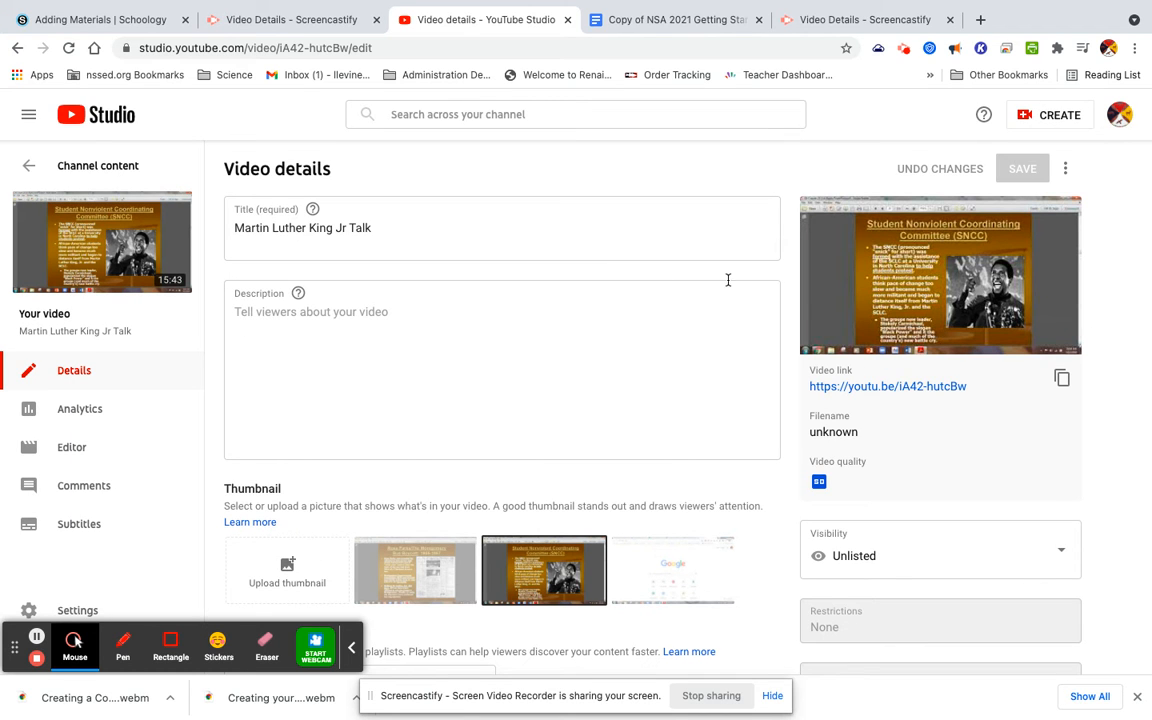
pyautogui.click(882, 388)
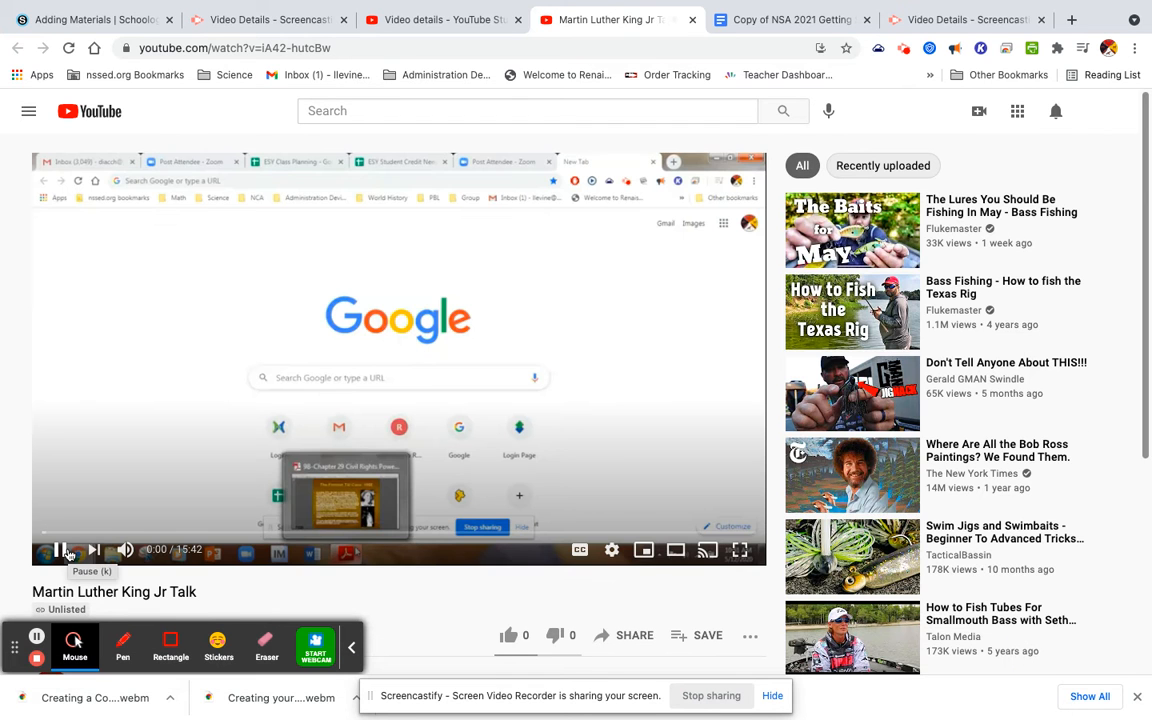
pyautogui.click(62, 550)
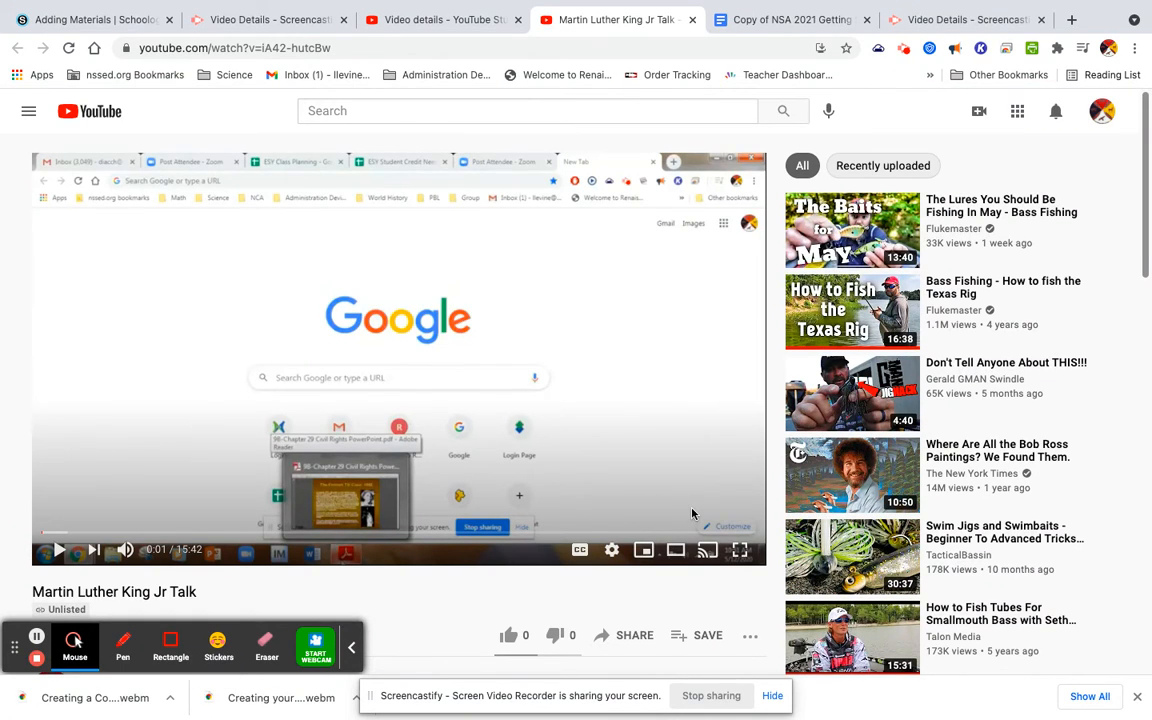
# - Copy the full iframe embed code from the video's sharing options and close the embed dialog
pyautogui.scroll(-3, 689, 512)
pyautogui.scroll(-2, 693, 514)
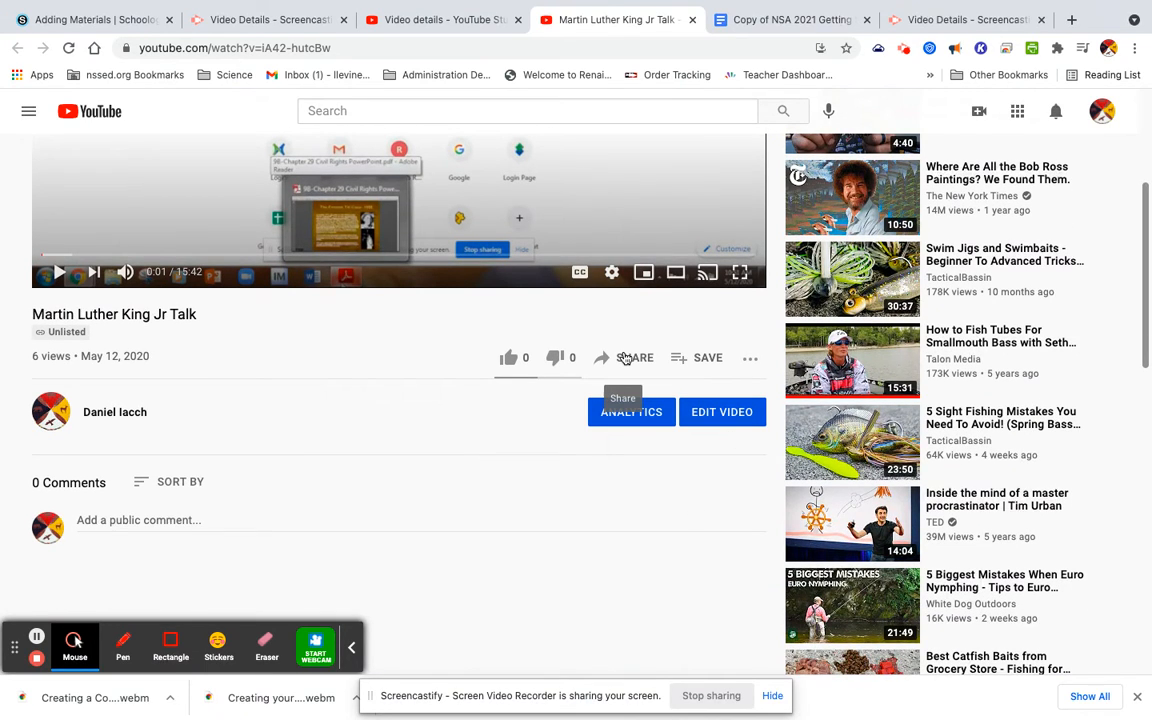
pyautogui.click(619, 360)
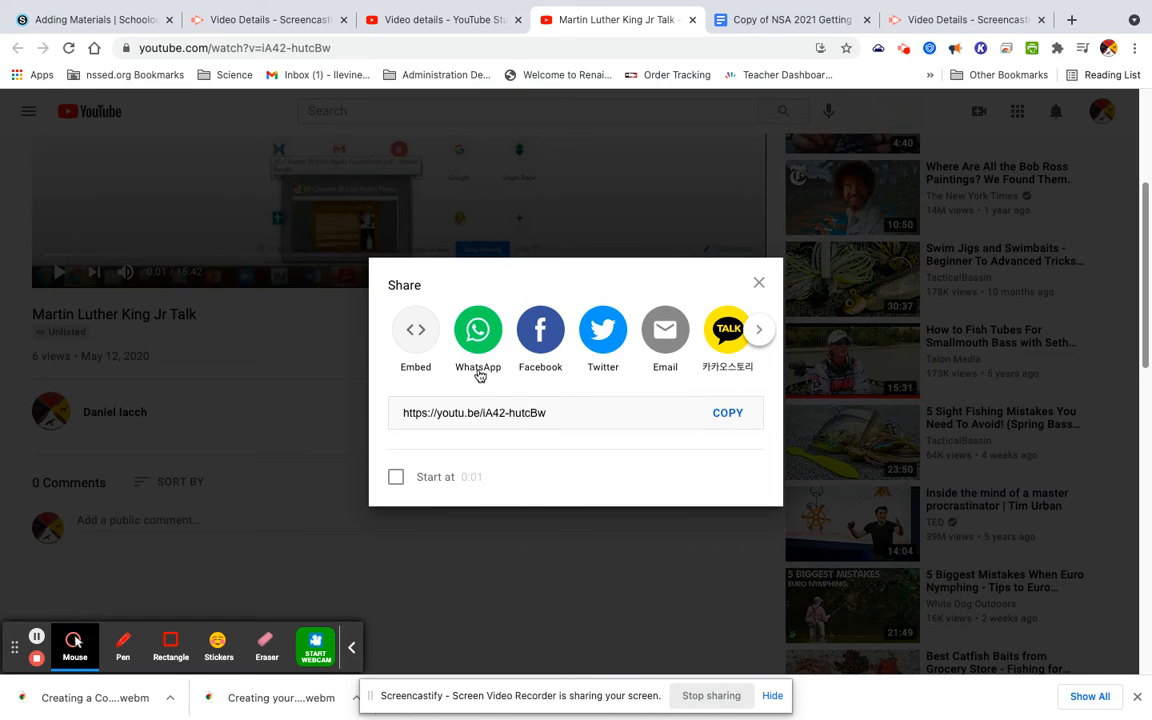
pyautogui.click(419, 334)
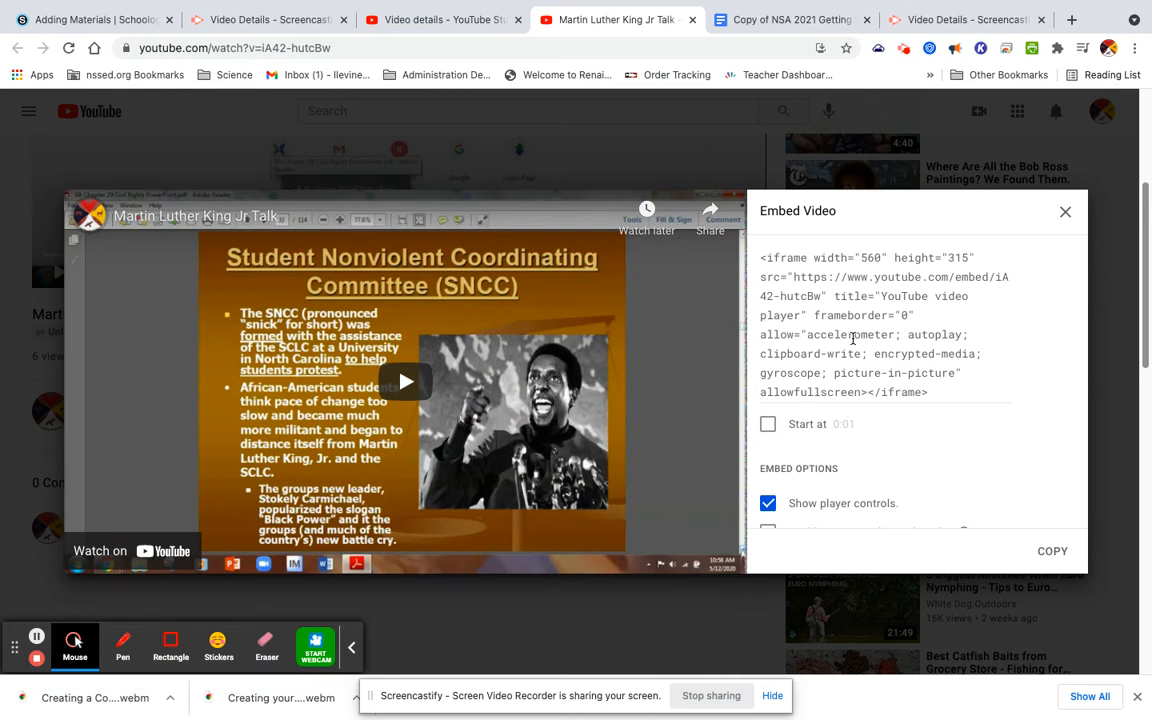
pyautogui.scroll(-1, 853, 340)
pyautogui.scroll(-2, 853, 340)
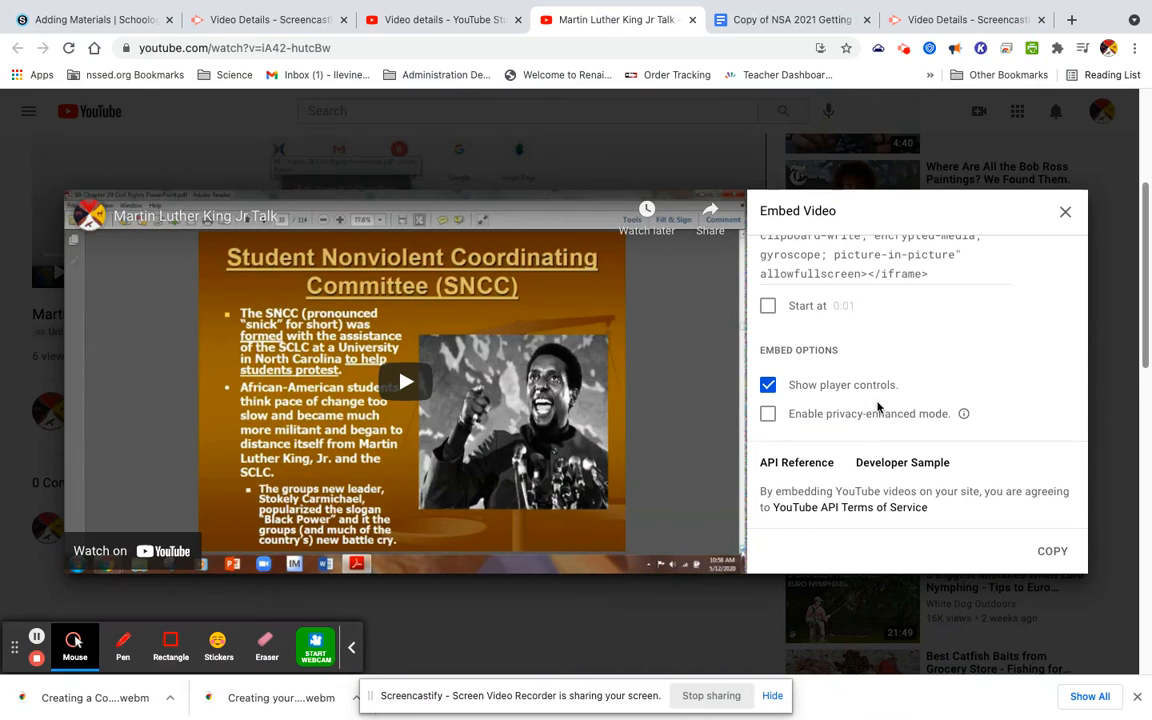
pyautogui.scroll(3, 937, 371)
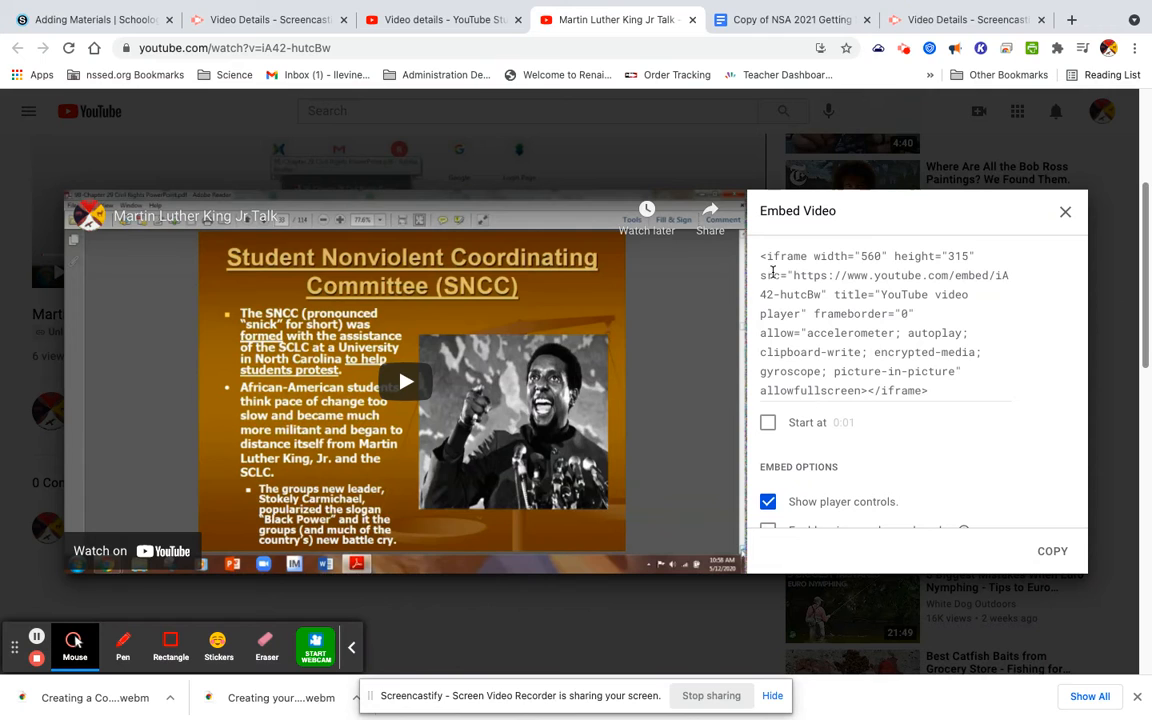
pyautogui.moveTo(759, 253); pyautogui.dragTo(937, 390)
pyautogui.hotkey('ctrl', 'c')
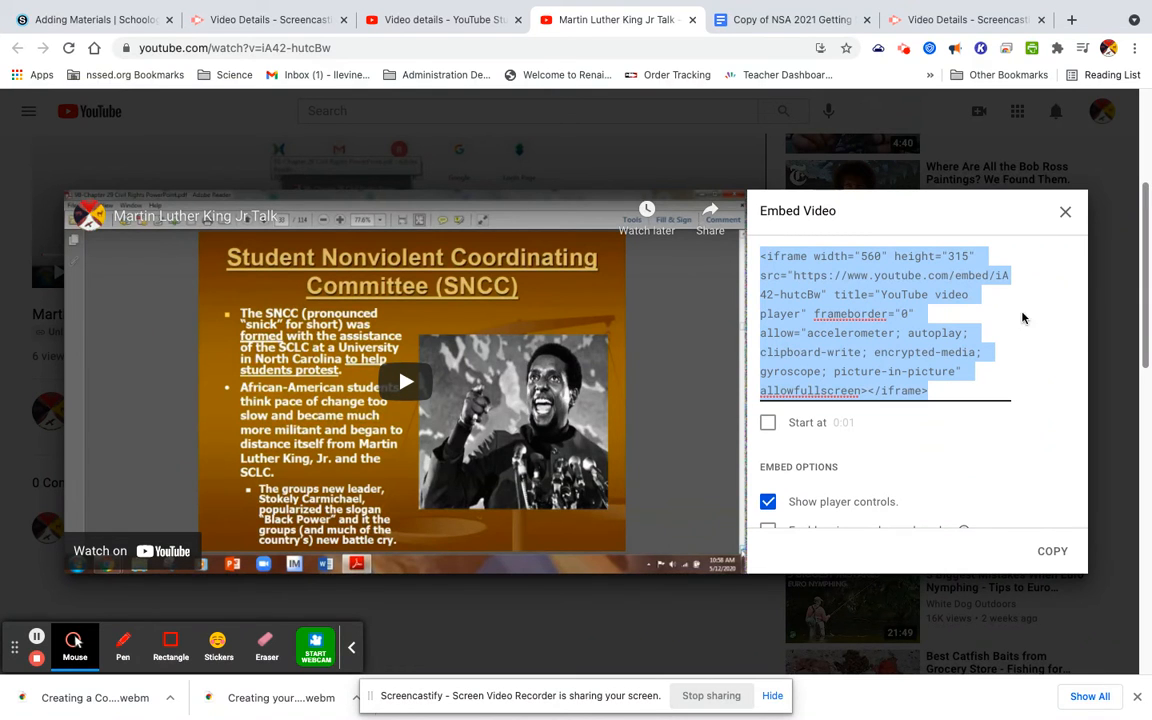
pyautogui.click(1064, 212)
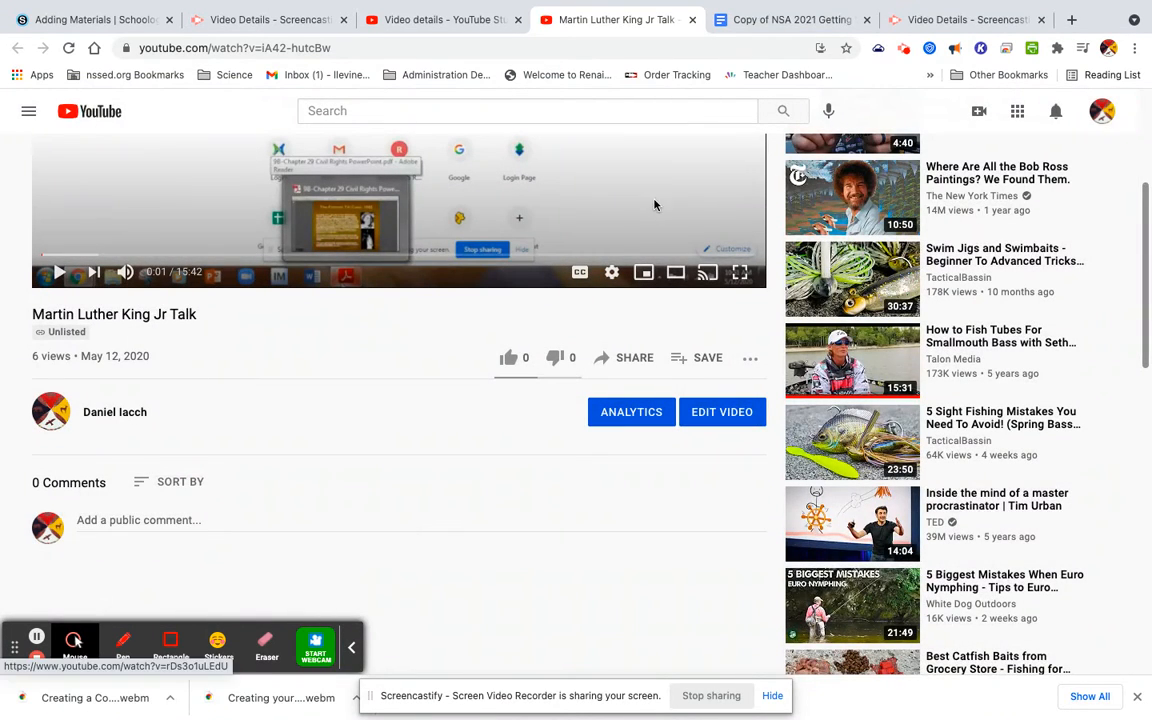
# - Back in Schoology, paste the video's iframe code at the end of the page's HTML source and save the page
pyautogui.click(118, 20)
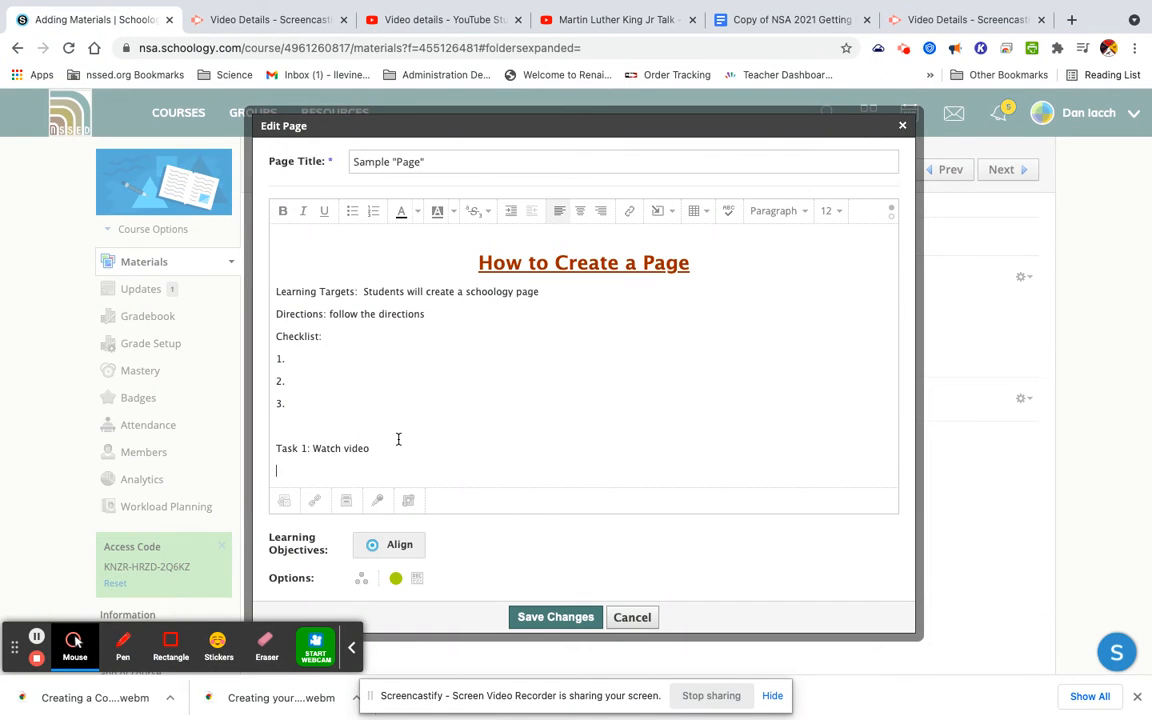
pyautogui.click(889, 217)
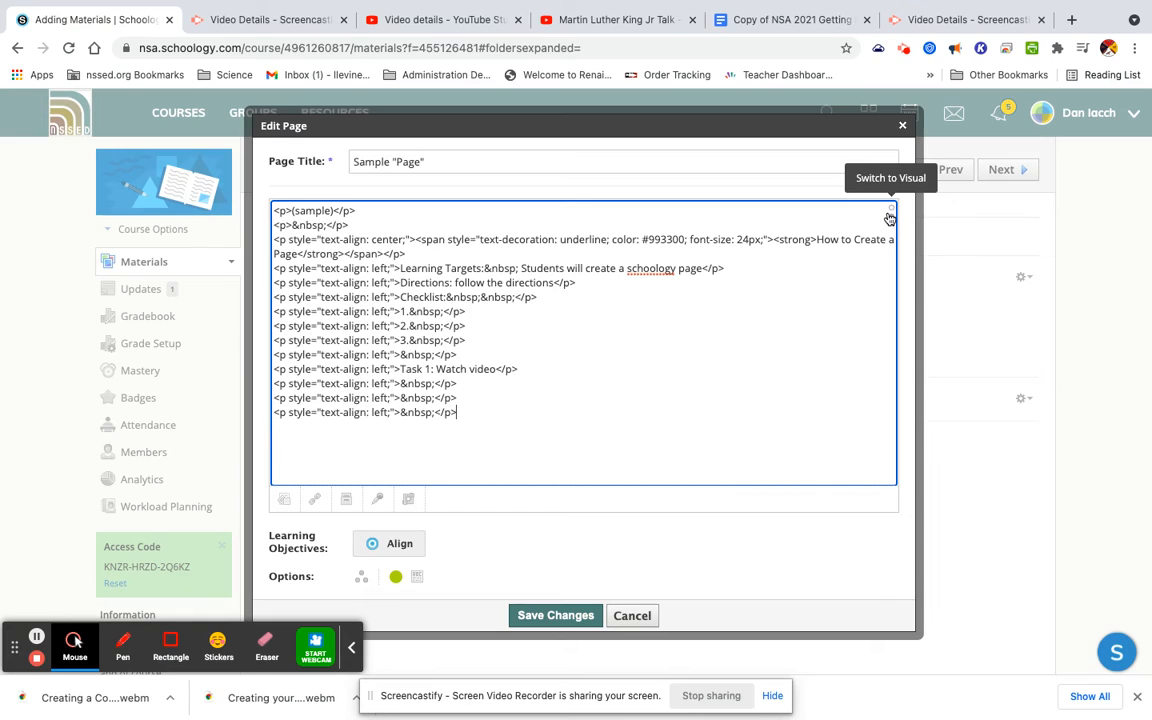
pyautogui.click(464, 413)
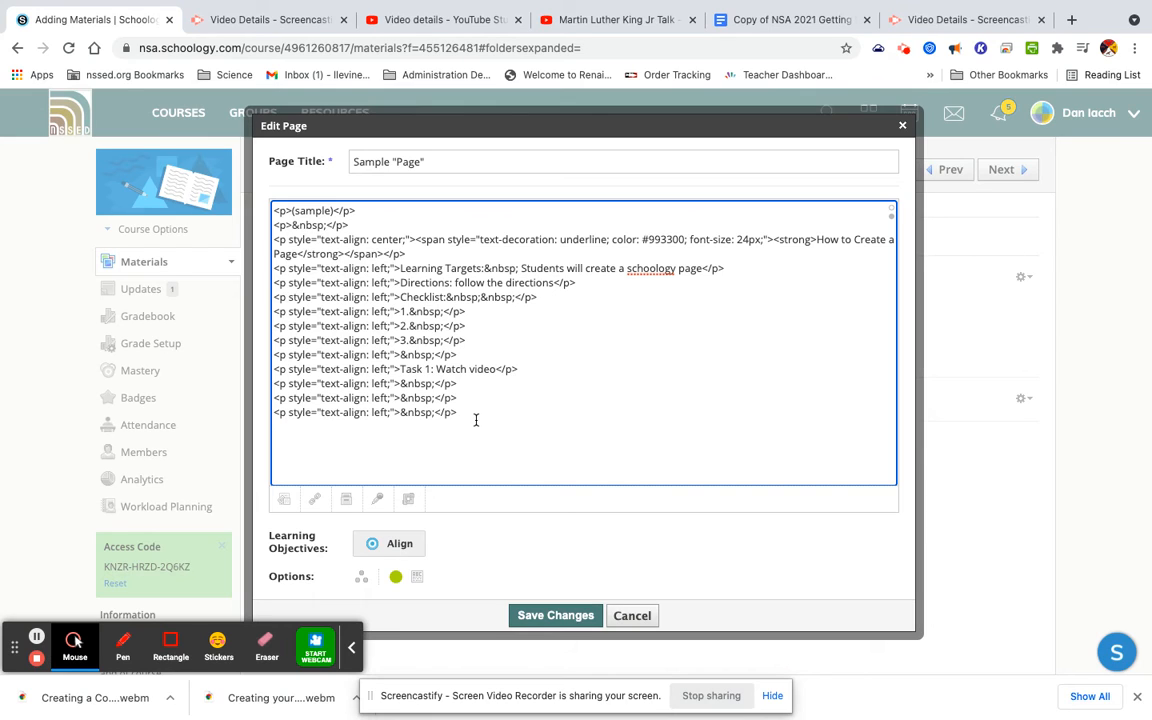
pyautogui.hotkey('ctrl', 'v')
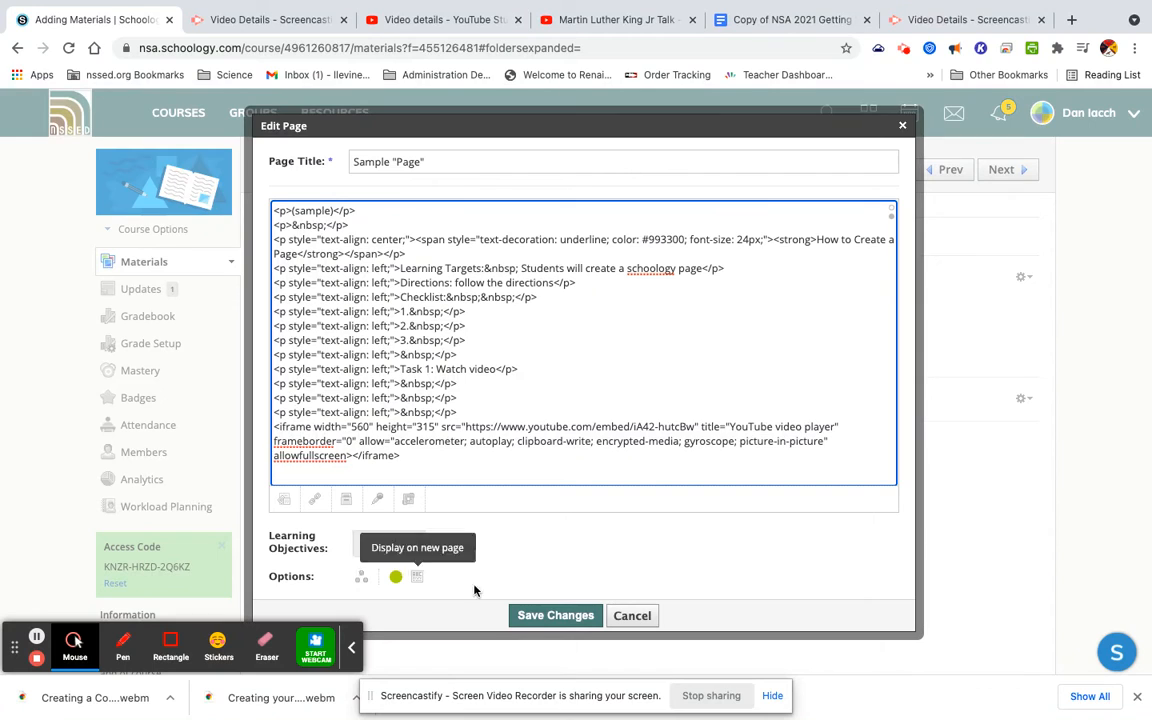
pyautogui.click(556, 616)
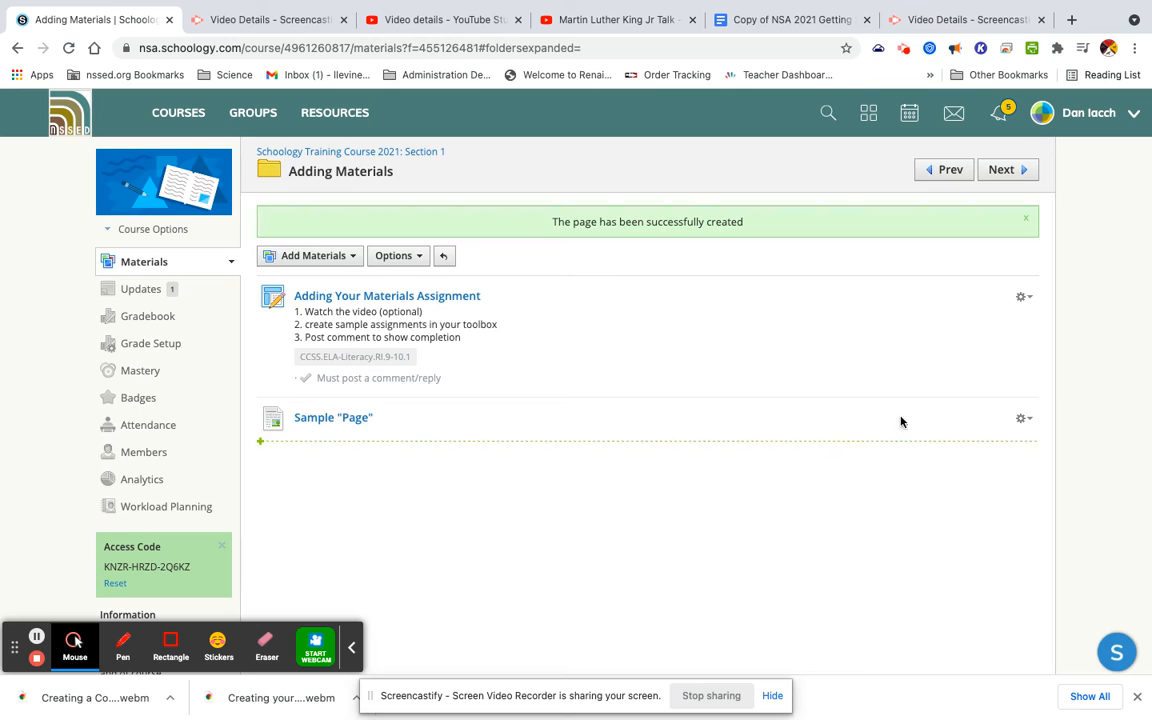
# - Open the saved Sample "Page" and examine the layout of its heading, checklist, Task 1 line and embedded video
pyautogui.click(1028, 420)
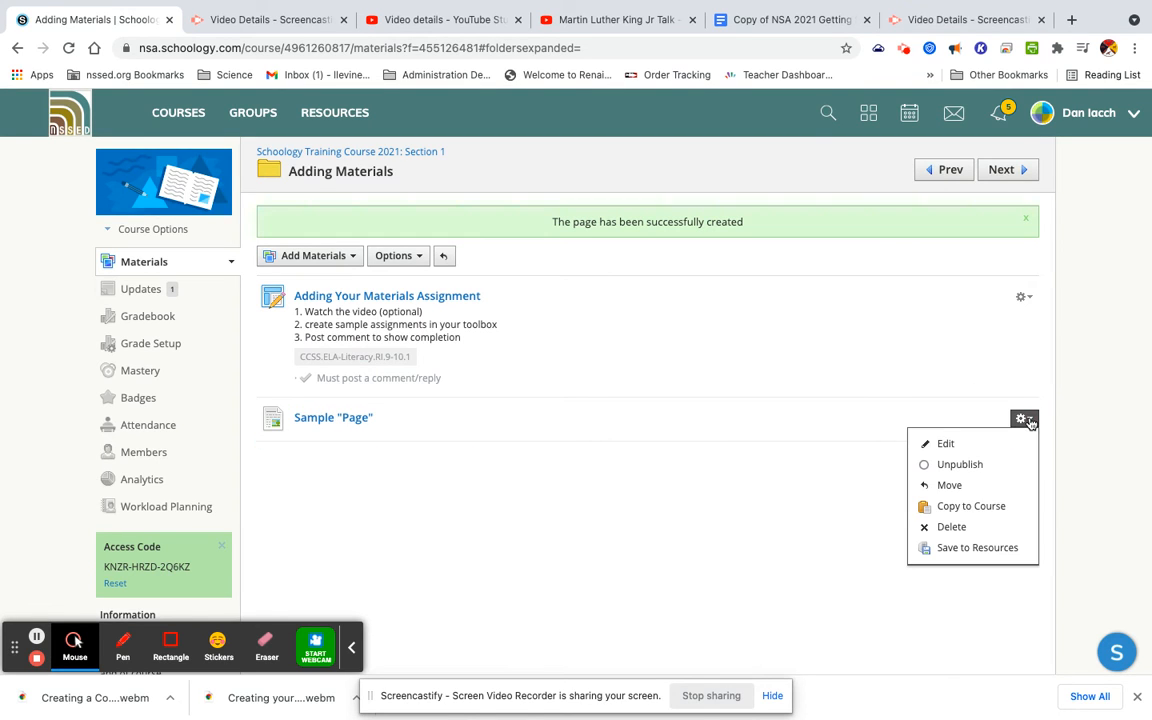
pyautogui.click(362, 420)
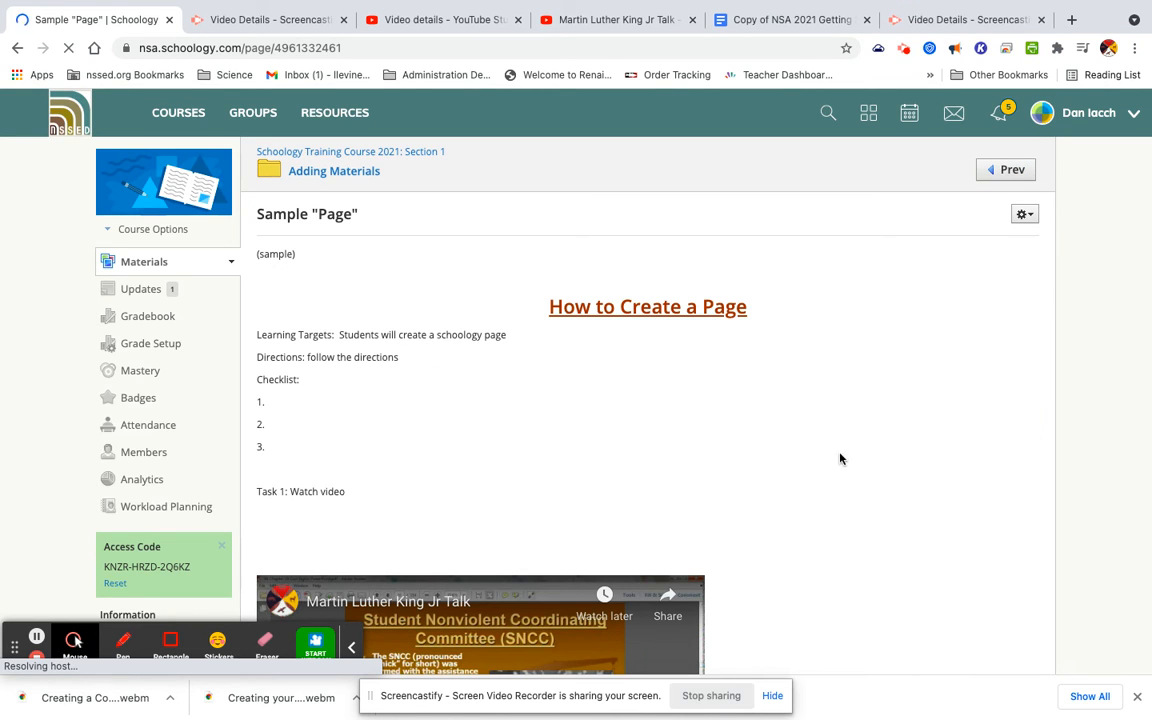
pyautogui.scroll(-3, 830, 457)
pyautogui.scroll(-1, 856, 457)
pyautogui.scroll(1, 856, 455)
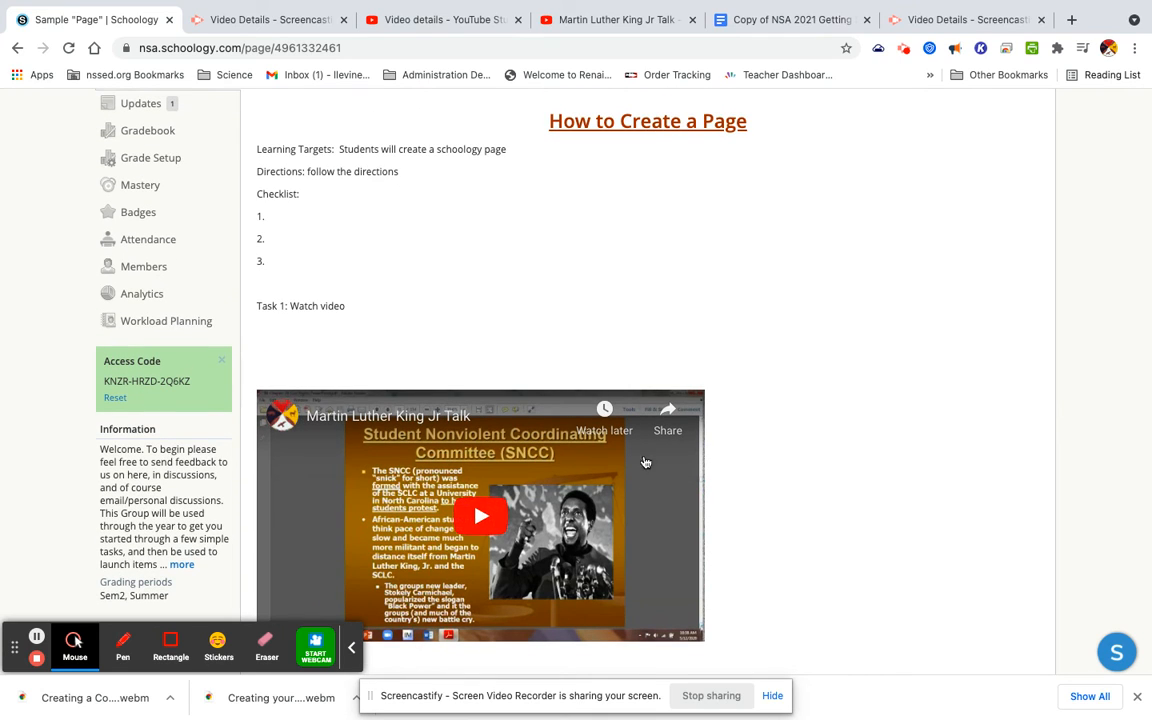
pyautogui.click(535, 349)
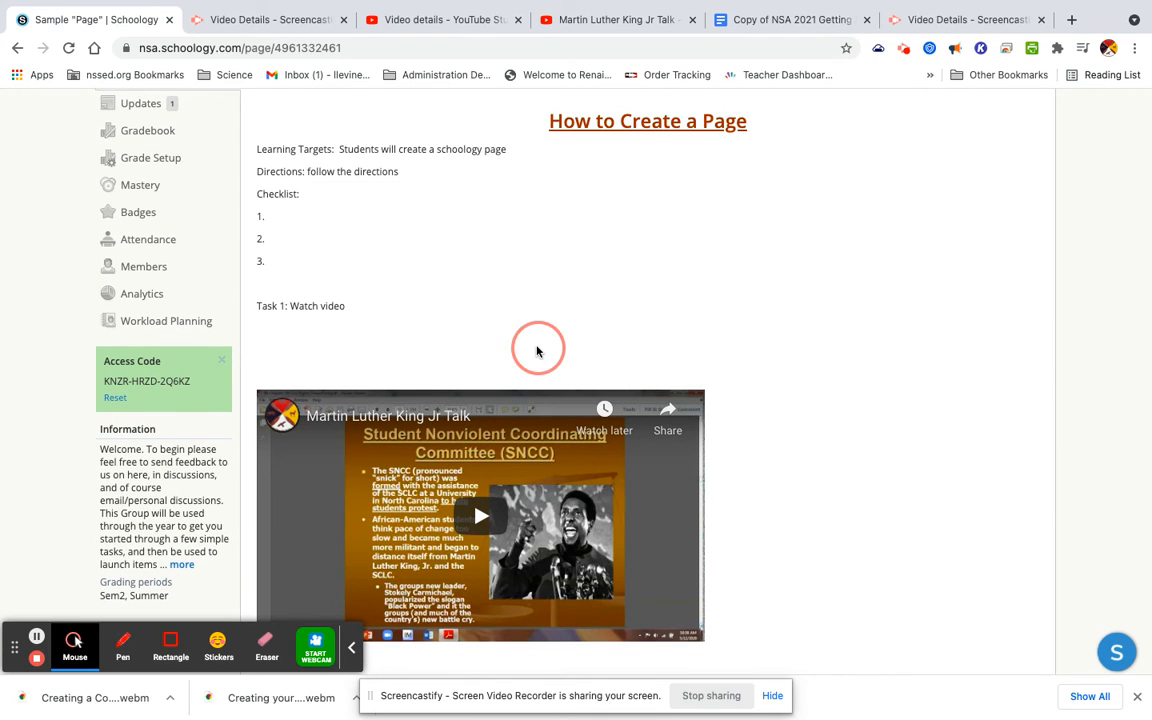
pyautogui.click(345, 306)
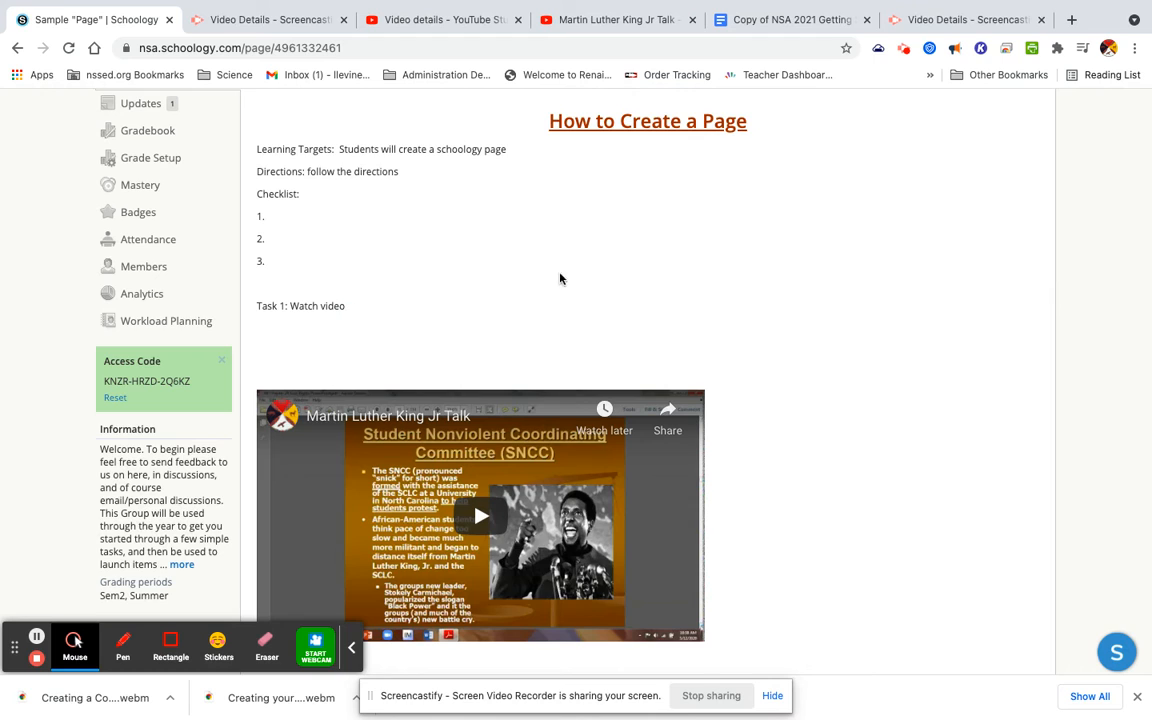
pyautogui.scroll(2, 728, 276)
pyautogui.click(728, 276)
pyautogui.click(686, 386)
pyautogui.click(333, 376)
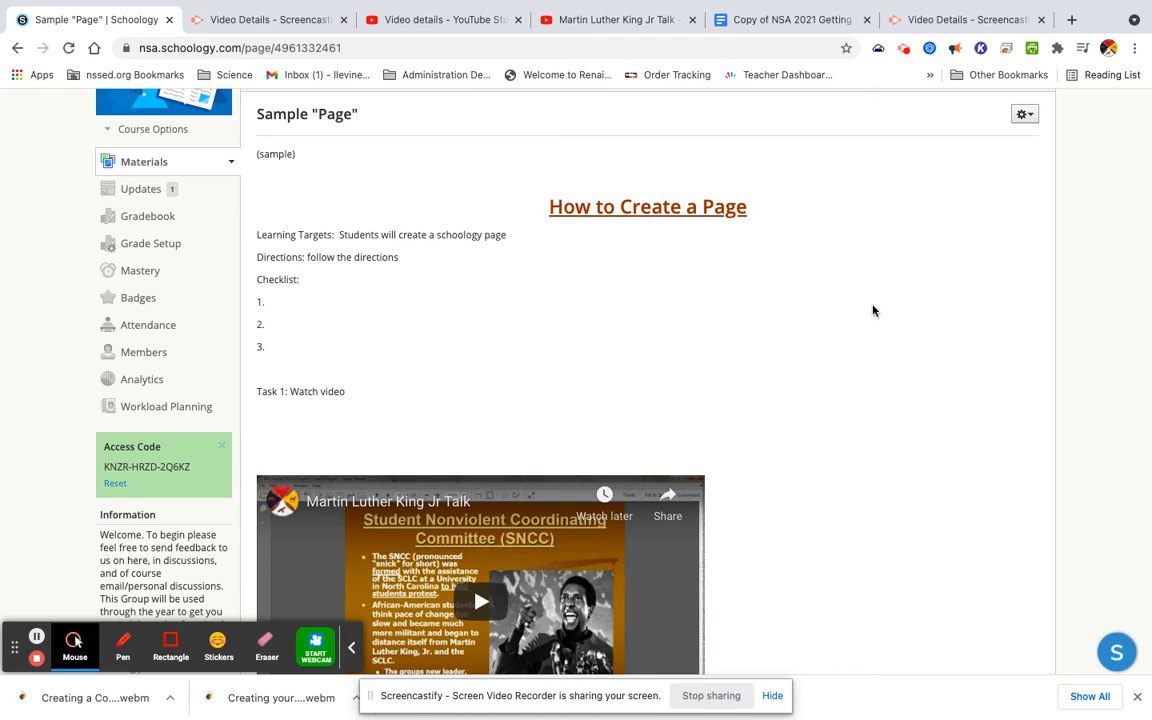
pyautogui.scroll(2, 871, 340)
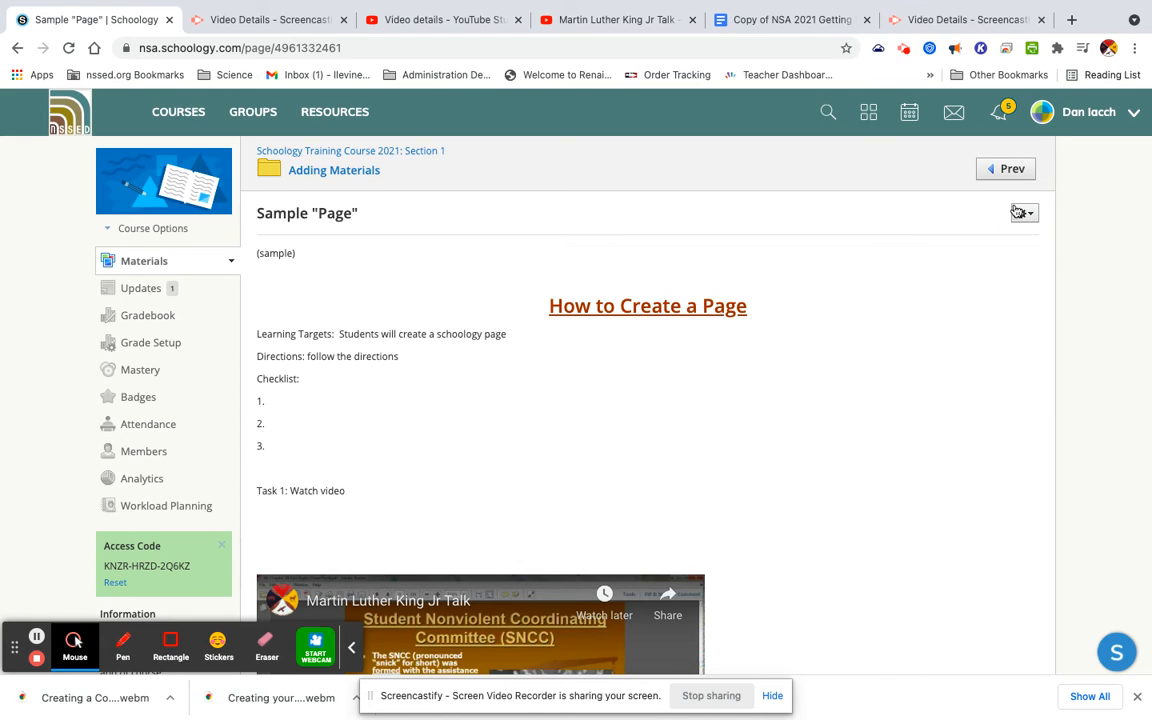
# - Reopen the page for editing and remove two blank lines between the Task 1 line and the embedded video
pyautogui.click(1024, 214)
pyautogui.click(1008, 240)
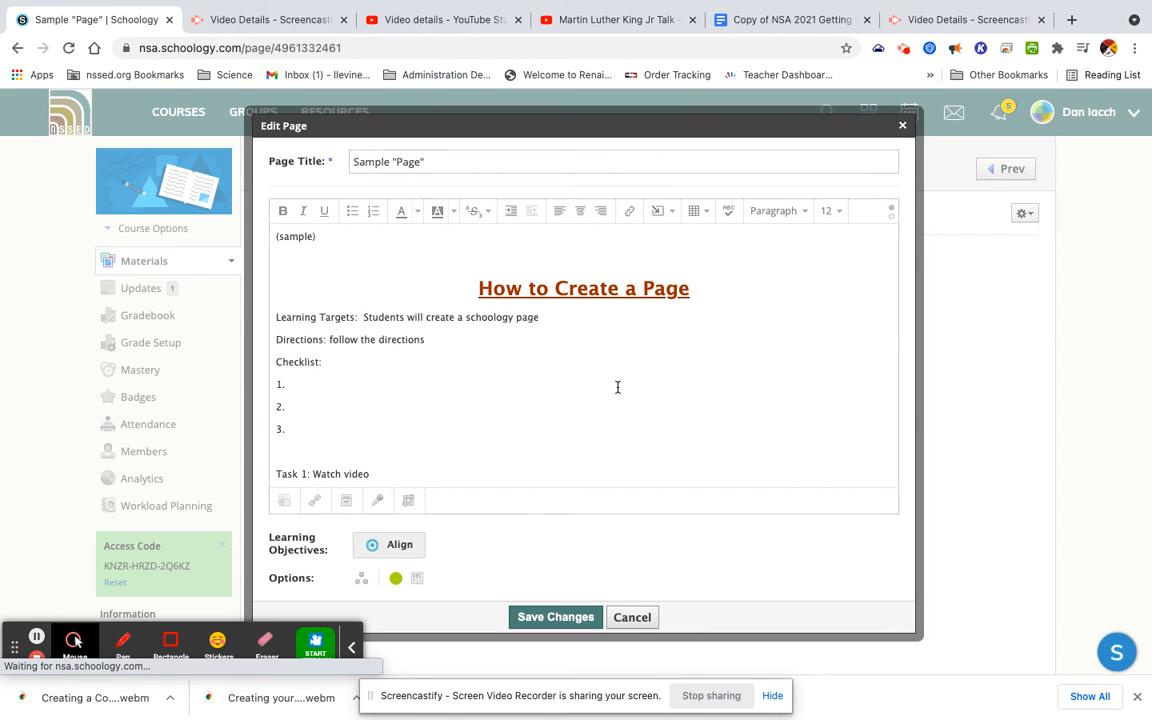
pyautogui.scroll(-5, 617, 388)
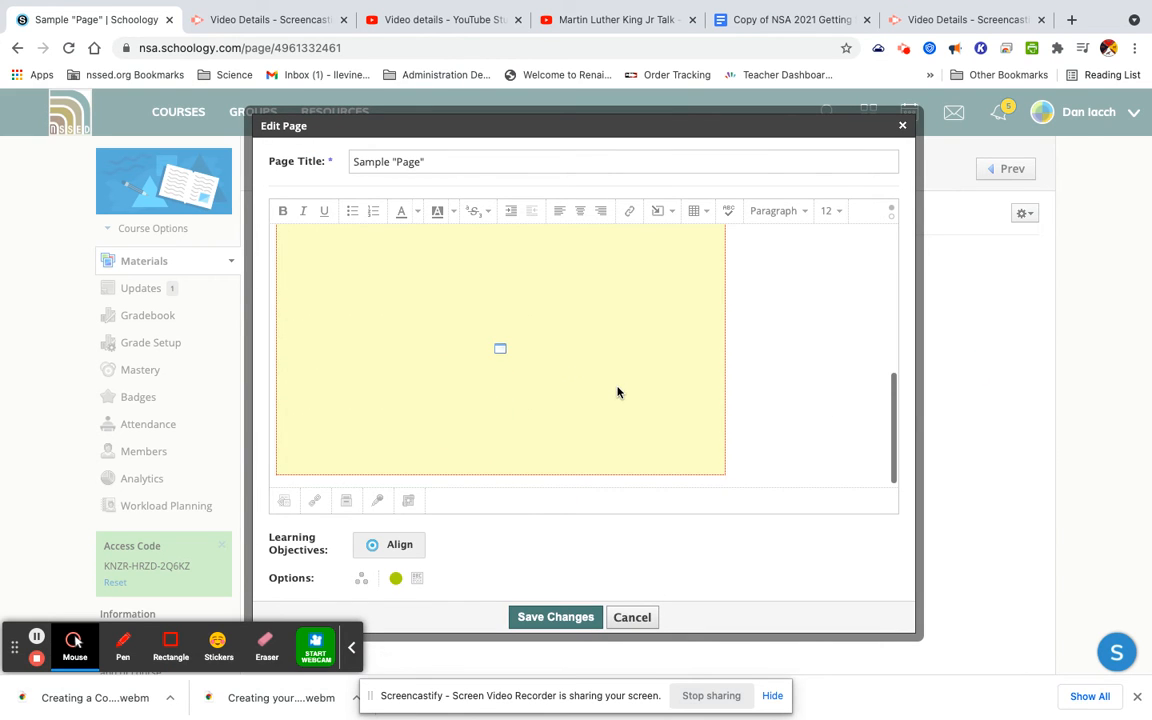
pyautogui.scroll(-2, 617, 392)
pyautogui.scroll(2, 617, 392)
pyautogui.scroll(5, 617, 392)
pyautogui.click(510, 395)
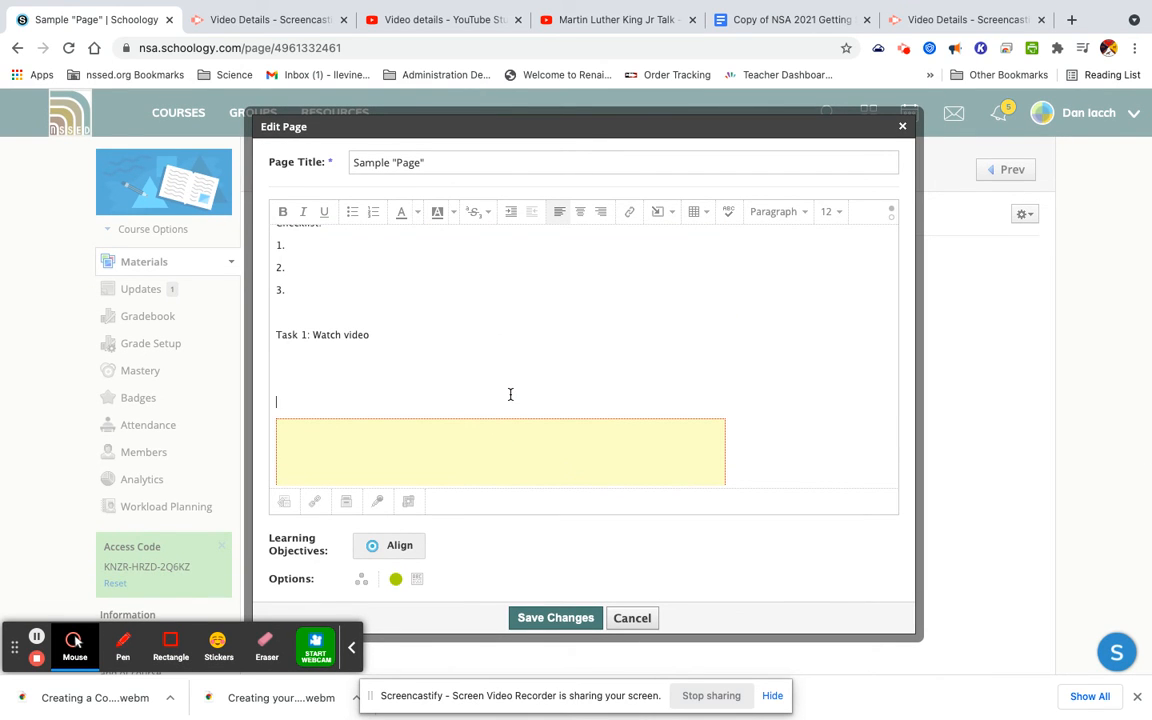
pyautogui.press('BackSpace')
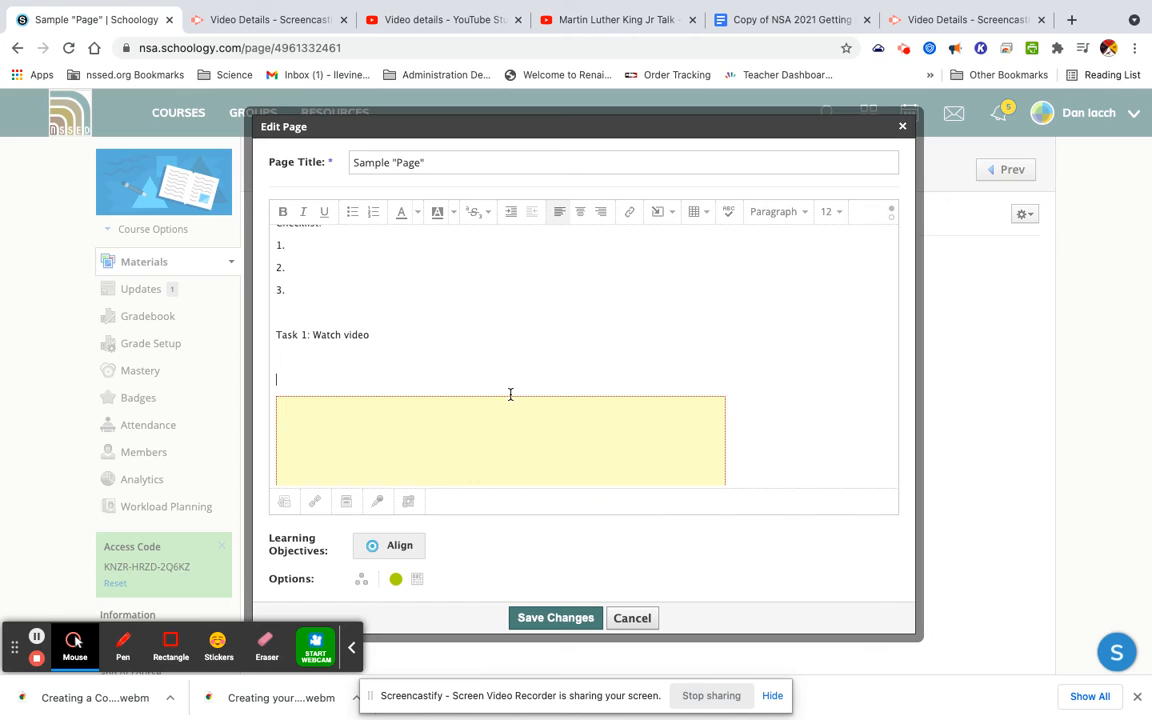
pyautogui.press('BackSpace')
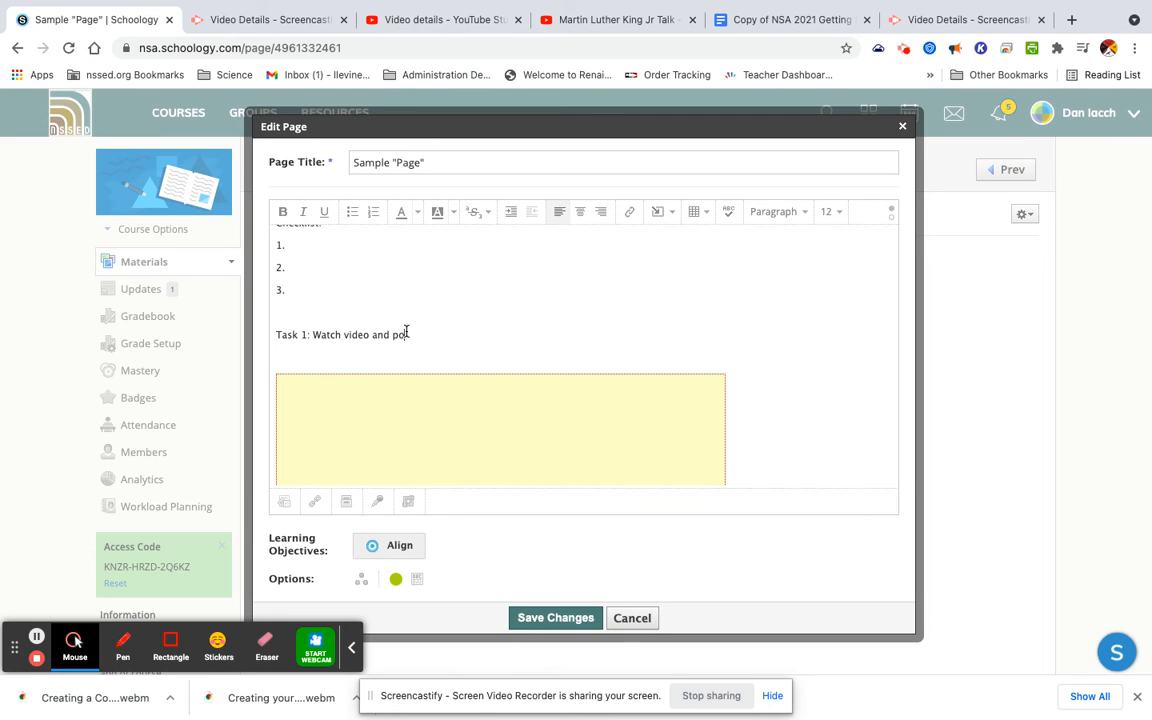
# - Extend the task line to "Task 1: Watch video and post a comment about how it is relevant today." and save the page
pyautogui.write('mment about how it is relevab')
pyautogui.write('t today.')
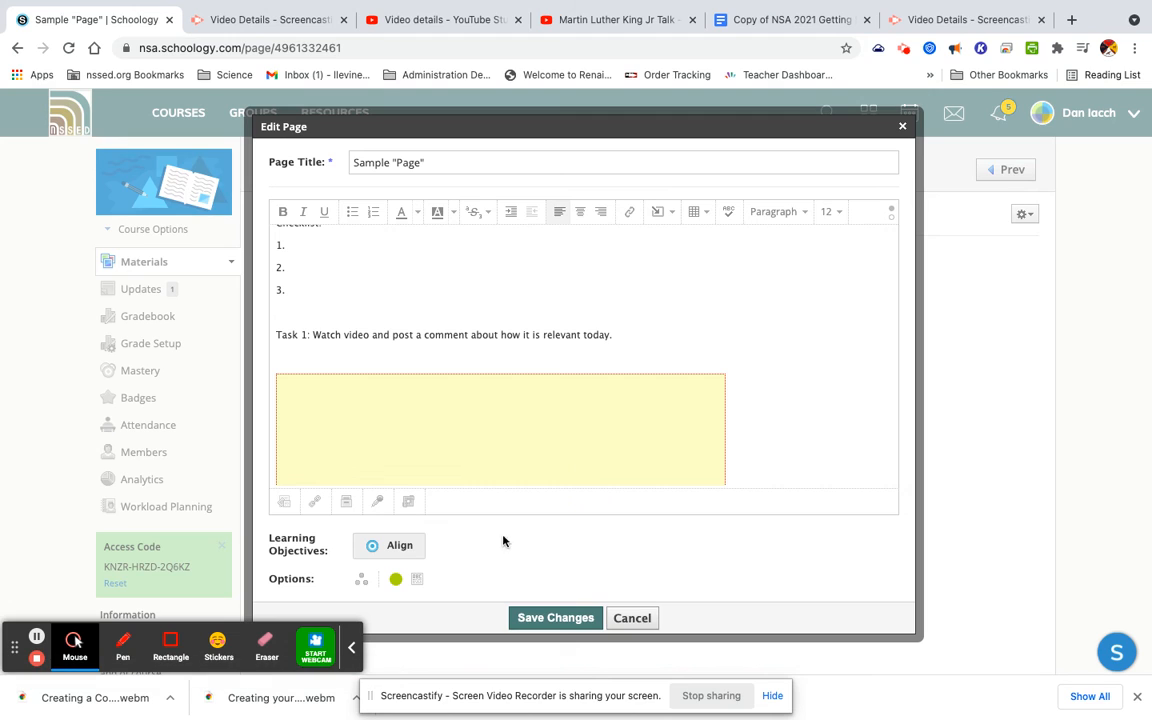
pyautogui.click(565, 623)
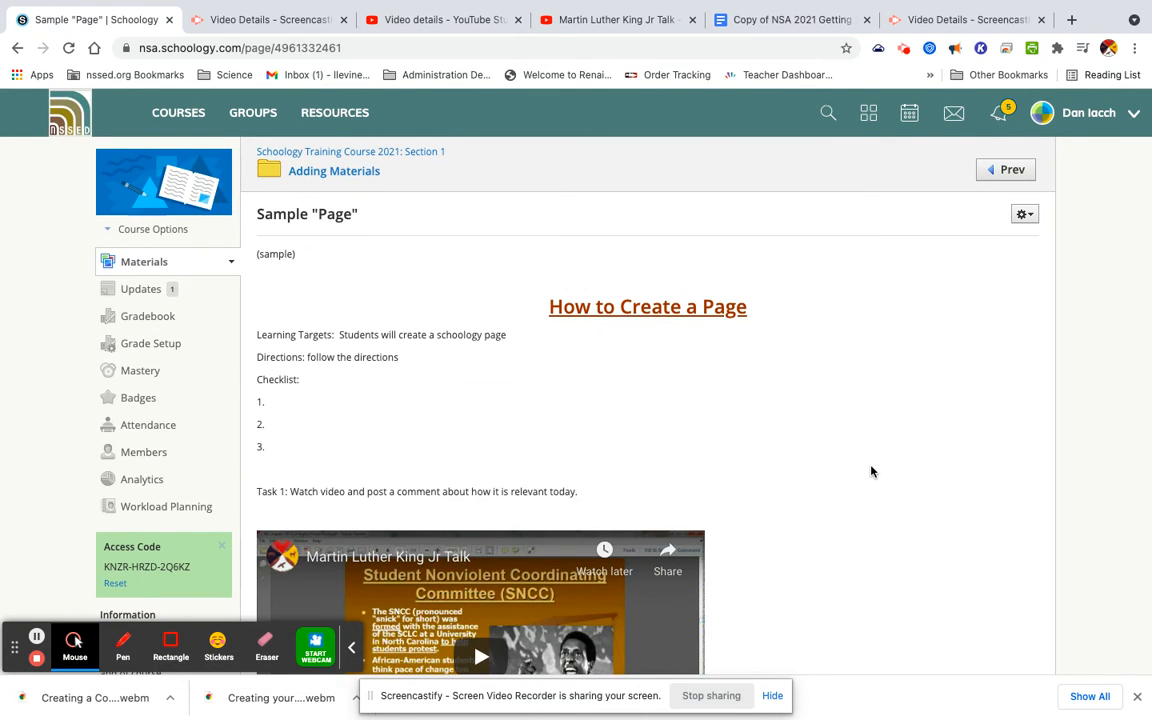
# - Reopen the page for editing and fill checklist item 1 with "Watch video & comment" and item 2 with "Open Google Doc"
pyautogui.scroll(-3, 869, 471)
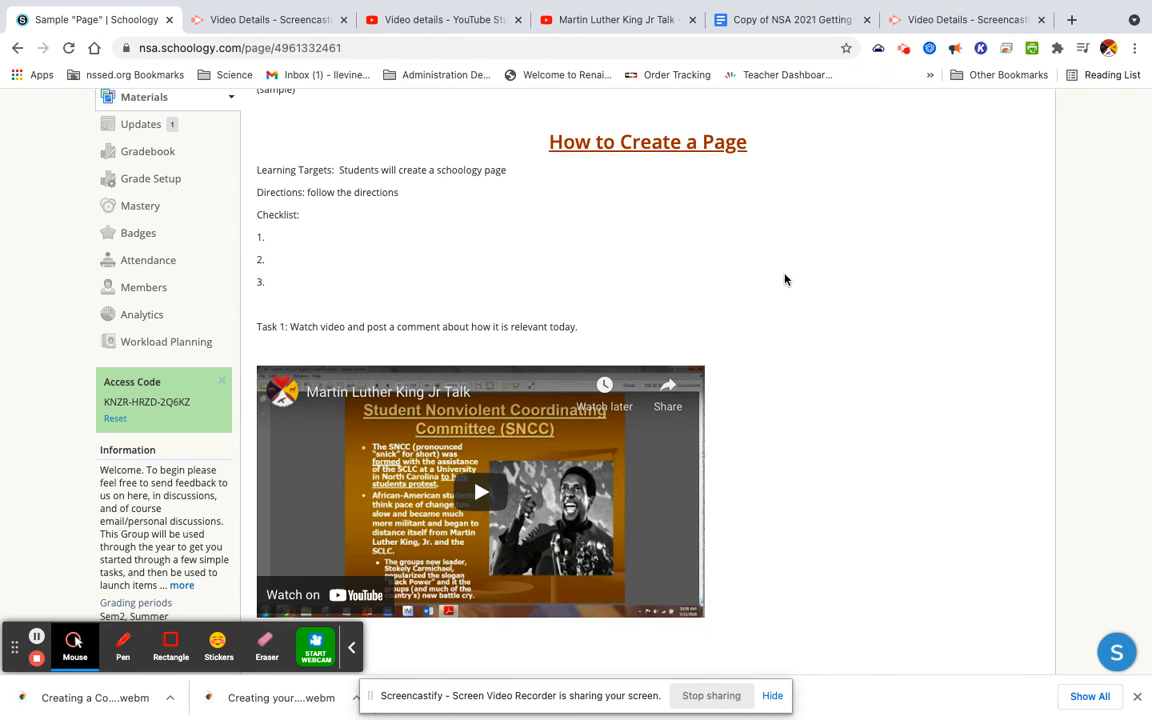
pyautogui.scroll(2, 784, 278)
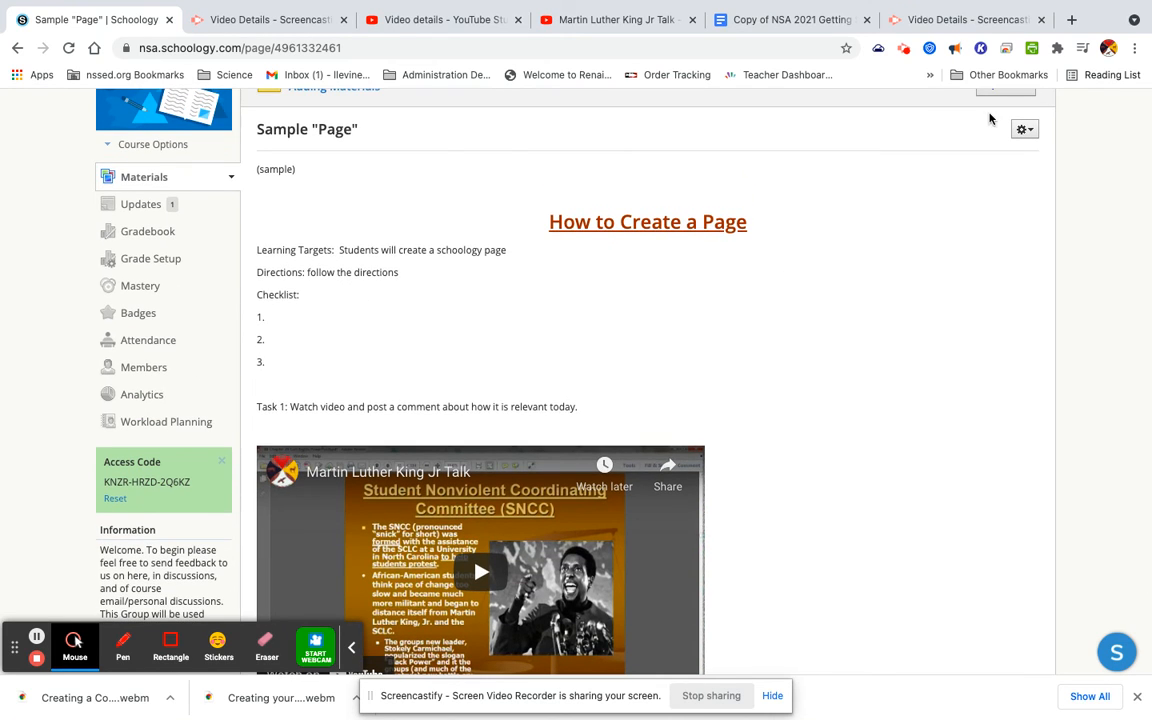
pyautogui.click(1023, 129)
pyautogui.click(998, 156)
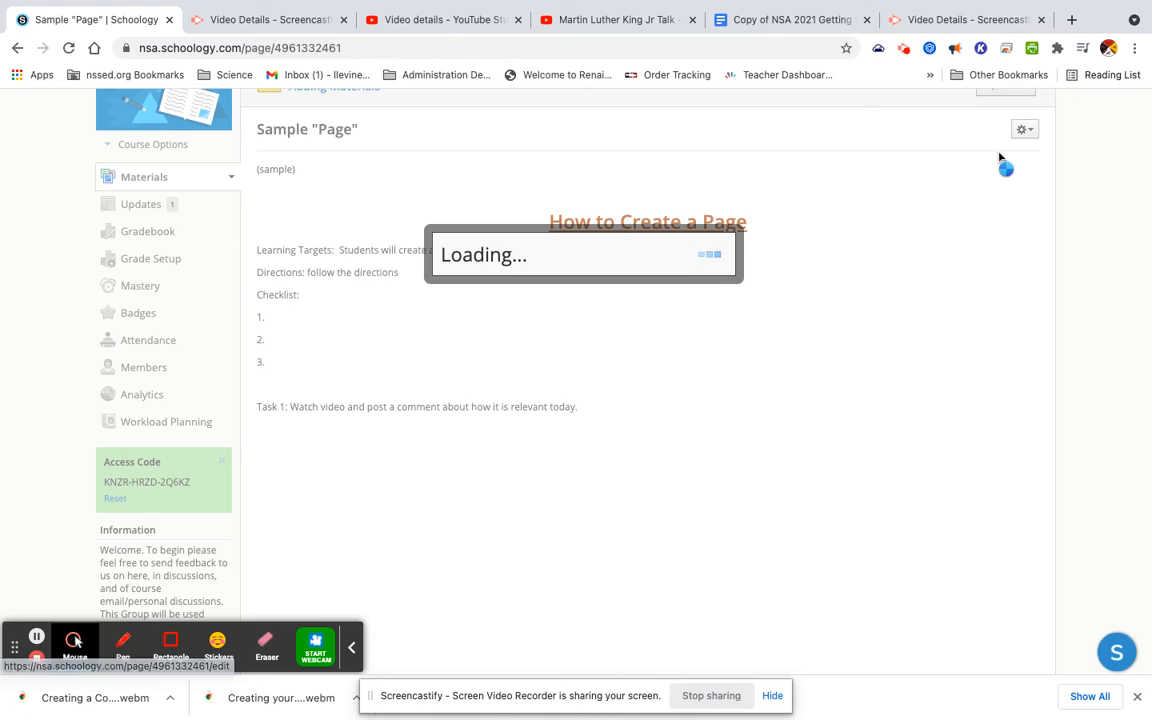
pyautogui.click(344, 381)
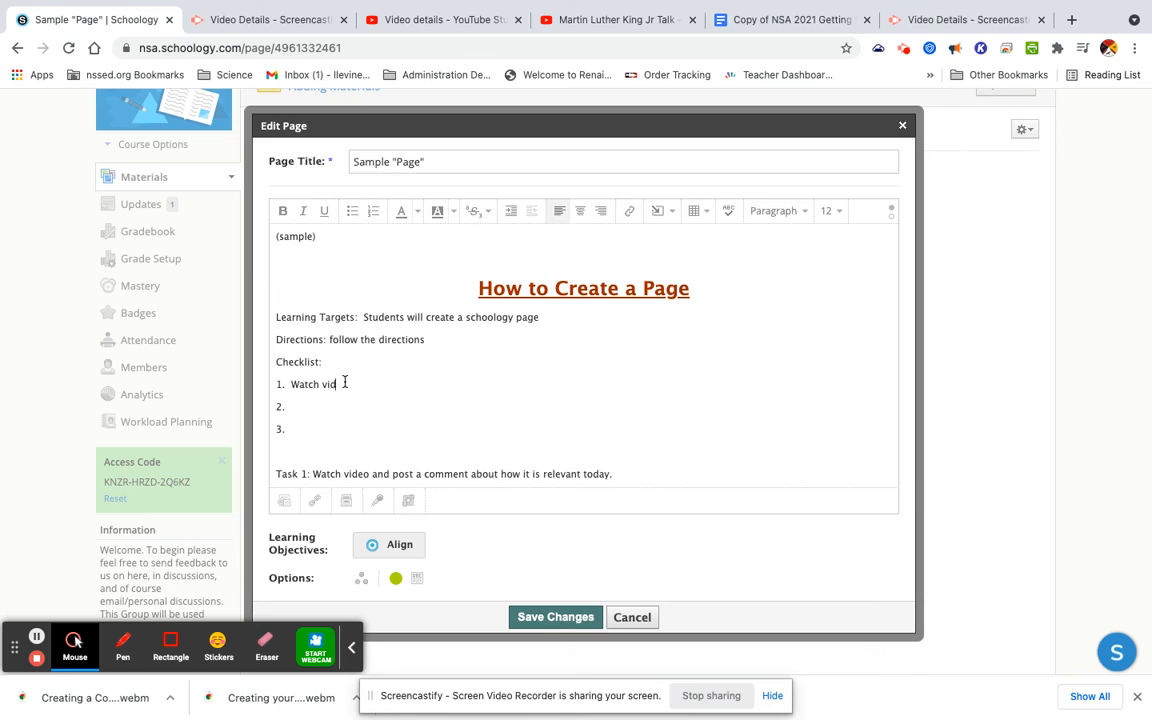
pyautogui.write('& comment')
pyautogui.click(303, 404)
pyautogui.write('Open Google Doc')
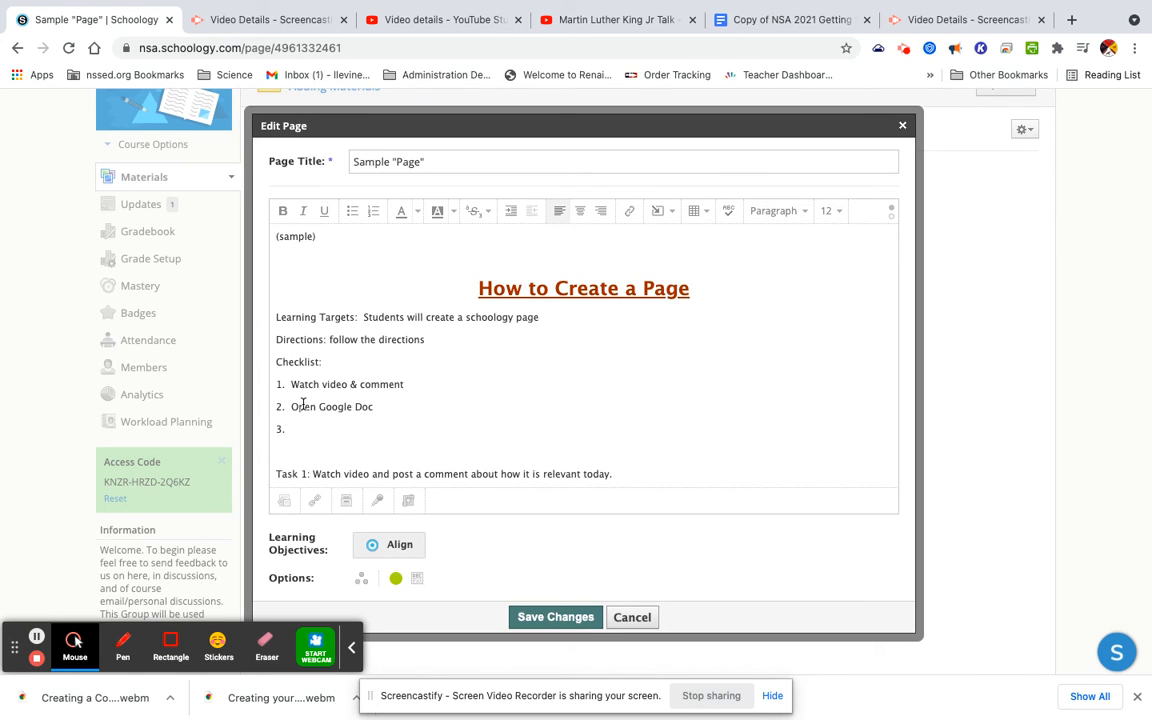
# - Extend checklist item 2 with the document name so it reads Open Google Doc "MLK History"
pyautogui.write(' "Schhin')
pyautogui.press('BackSpace')
pyautogui.press('BackSpace')
pyautogui.press('BackSpace')
pyautogui.press('BackSpace')
pyautogui.press('BackSpace')
pyautogui.press('BackSpace')
pyautogui.press('BackSpace')
pyautogui.press('BackSpace')
pyautogui.press('BackSpace')
pyautogui.press('BackSpace')
pyautogui.press('BackSpace')
pyautogui.press('BackSpace')
pyautogui.write('MLK History')
# - Add the line "Task 2: MLK History Google Doc (open and complete)" below the embedded video and start a new line
pyautogui.scroll(-5, 347, 423)
pyautogui.scroll(-1, 347, 423)
pyautogui.scroll(-1, 766, 460)
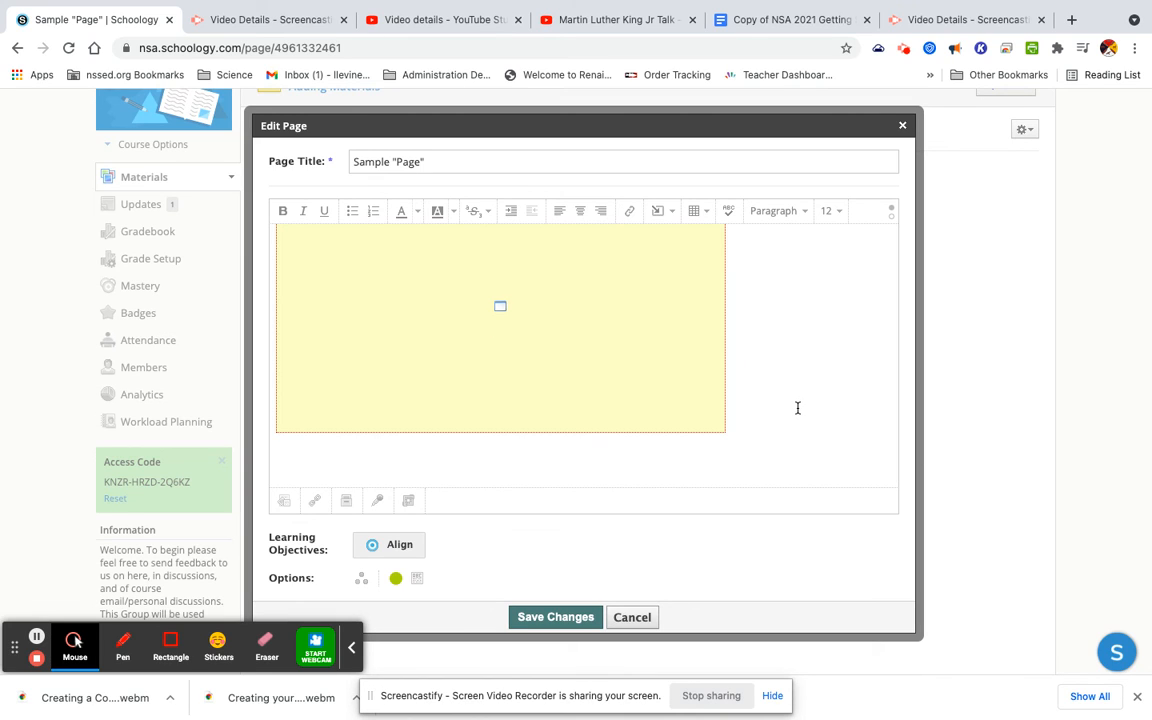
pyautogui.write('sk')
pyautogui.write('2: MLK History D')
pyautogui.press('BackSpace')
pyautogui.write('Google Doc')
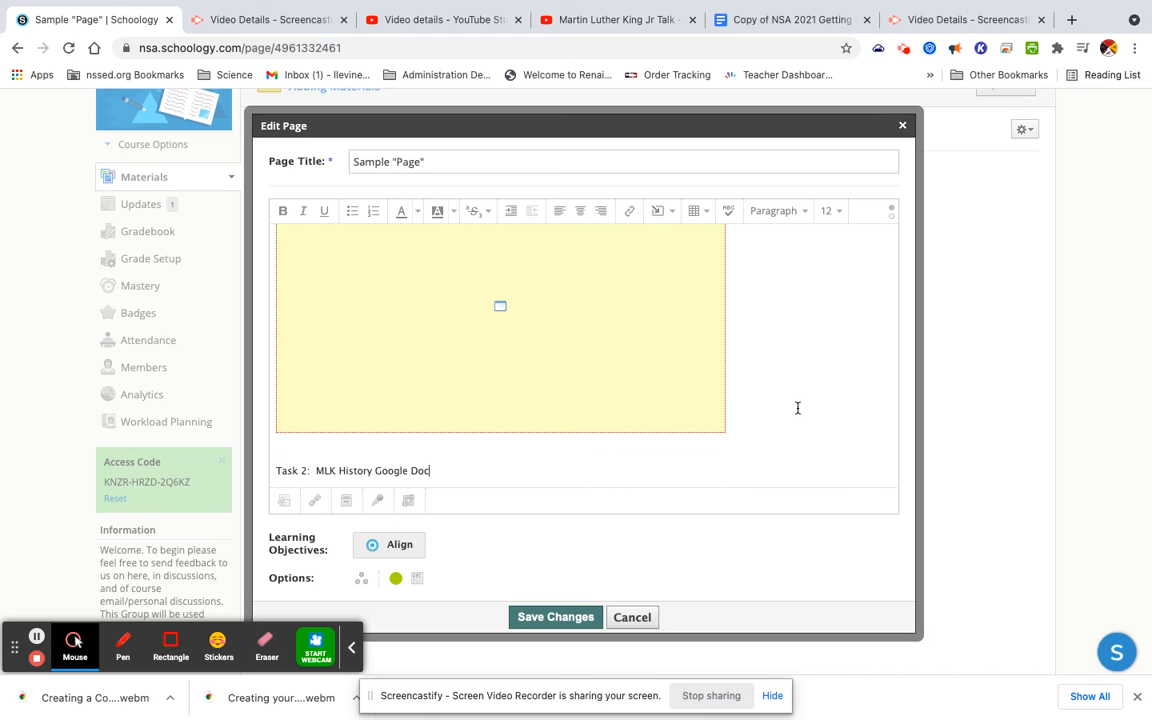
pyautogui.write(' (open and complete)')
pyautogui.press('Return')
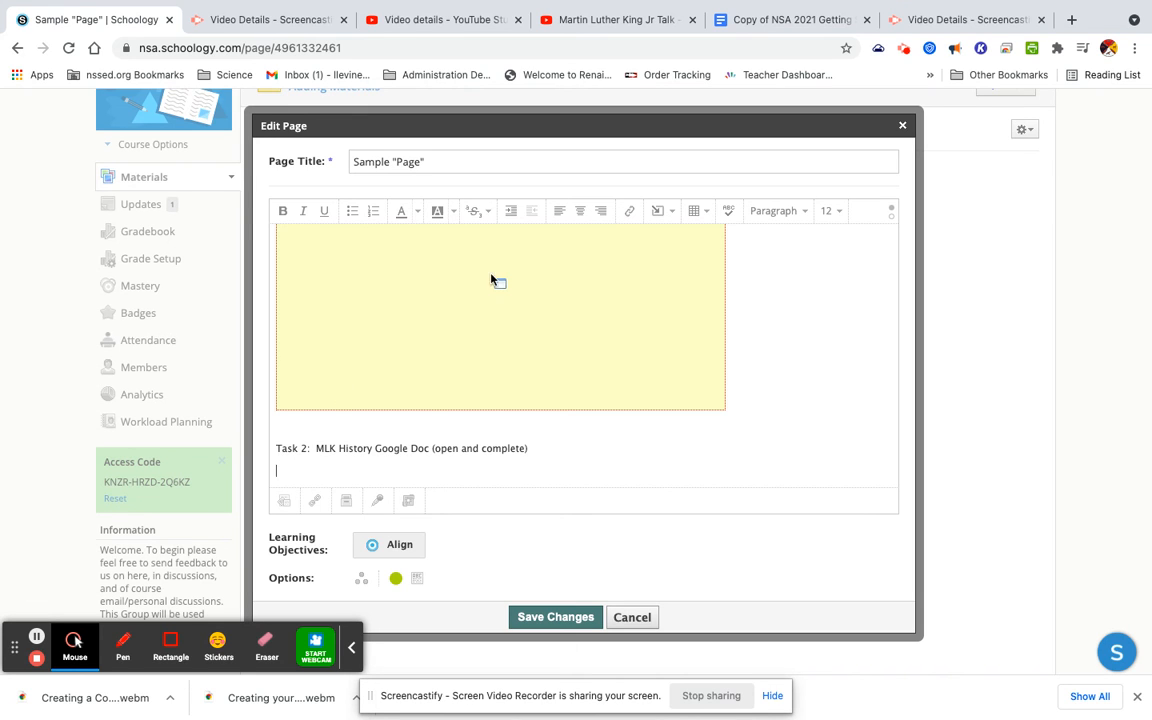
# - Copy the web address of the "Copy of NSA 2021 Getting Started with Schoology - Agenda" Google Doc and return to the Schoology page editor
pyautogui.click(783, 23)
pyautogui.click(697, 50)
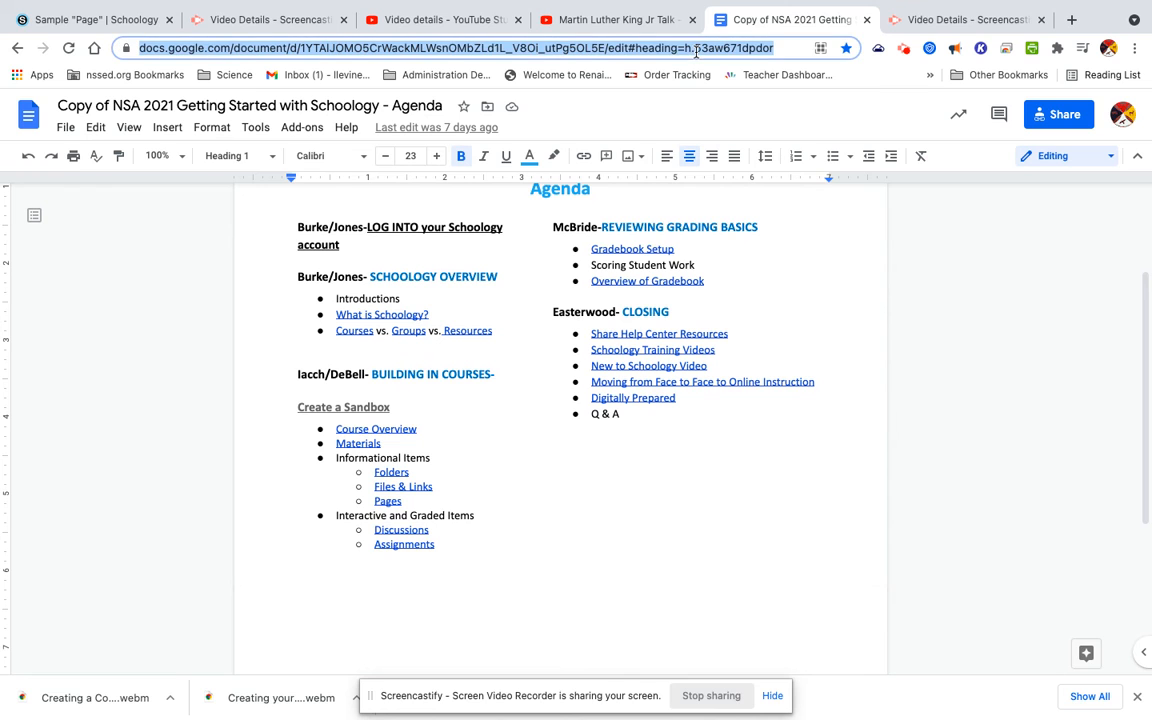
pyautogui.rightClick(603, 46)
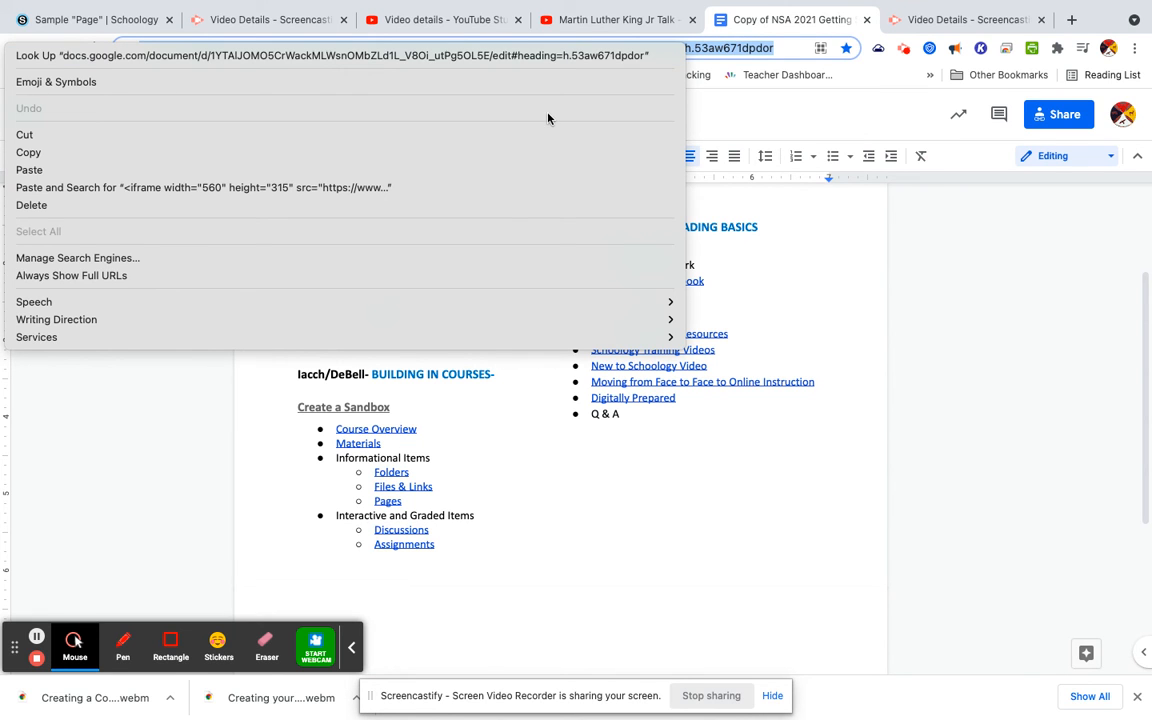
pyautogui.click(505, 152)
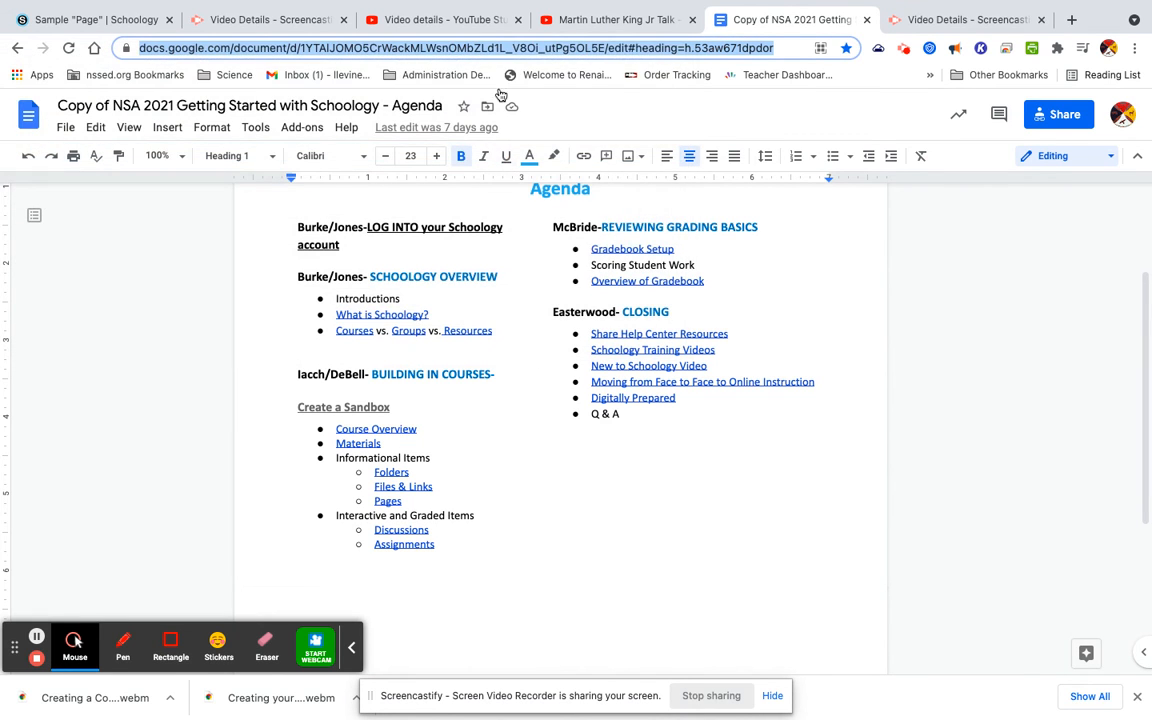
pyautogui.click(595, 21)
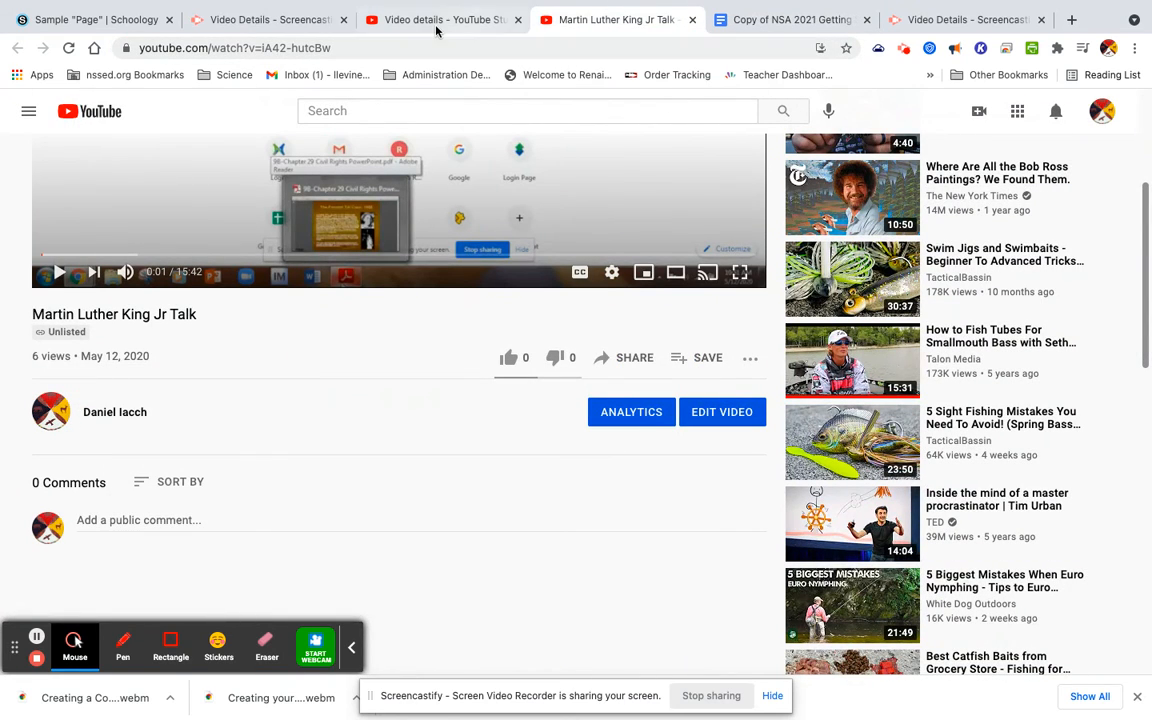
pyautogui.click(105, 20)
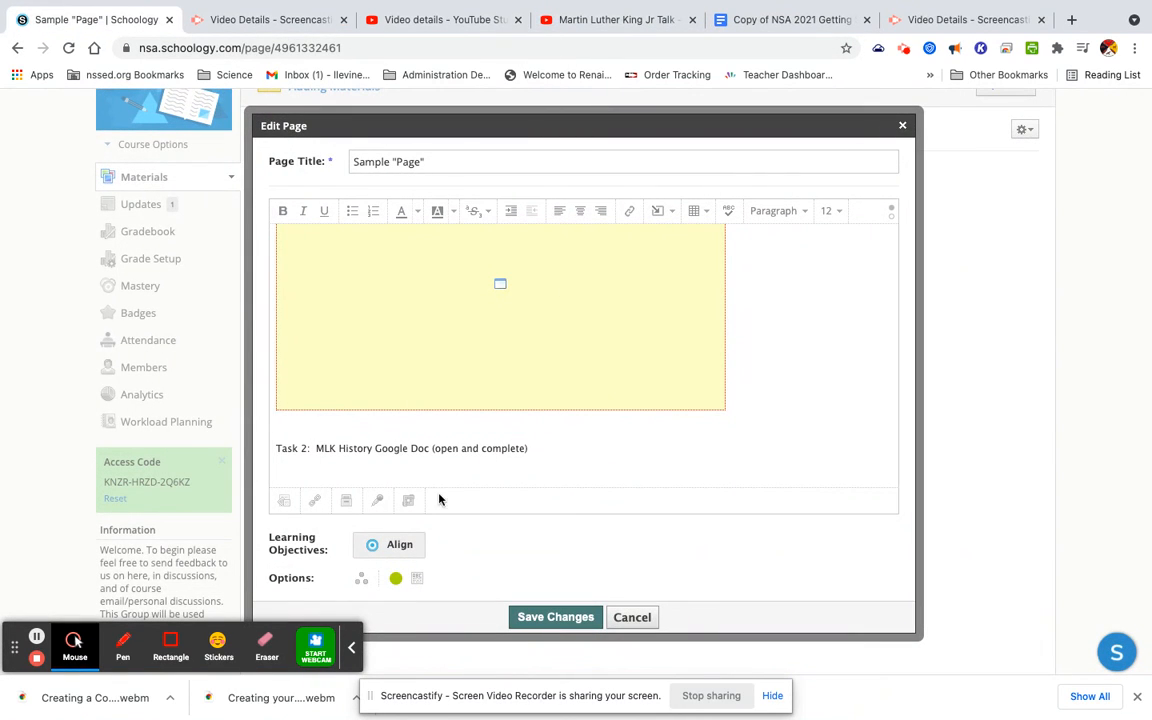
# - Paste the Google Doc address as plain text on the line below Task 2
pyautogui.click(315, 500)
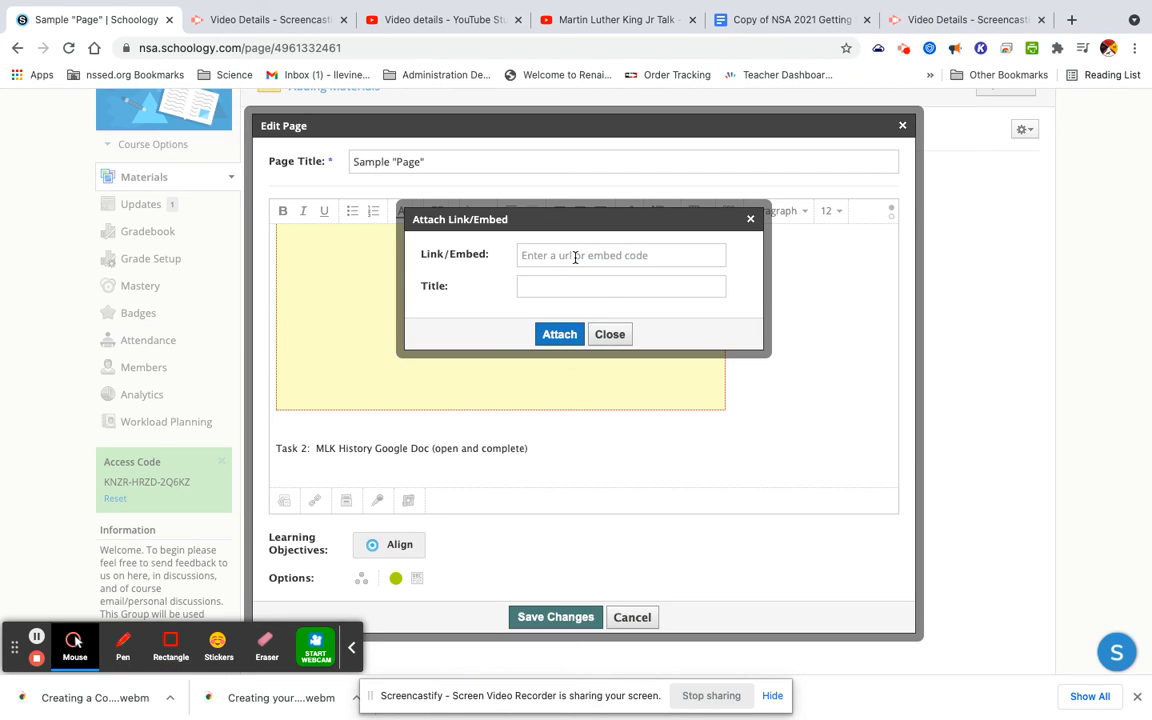
pyautogui.click(609, 334)
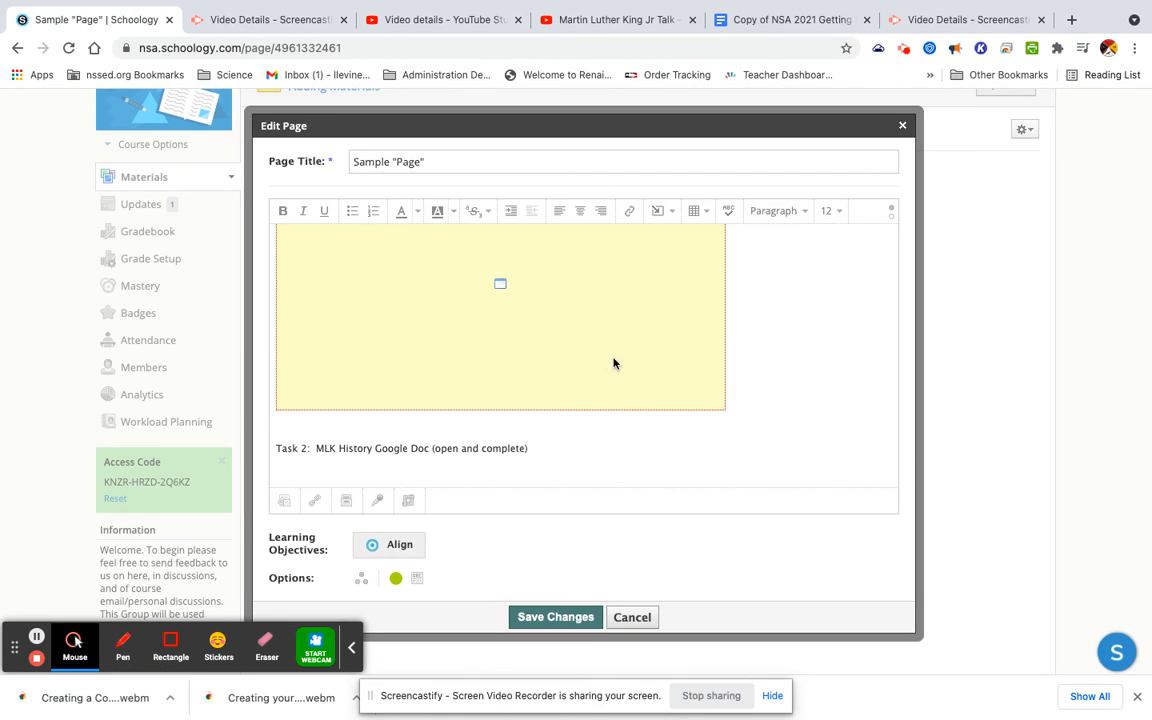
pyautogui.rightClick(320, 465)
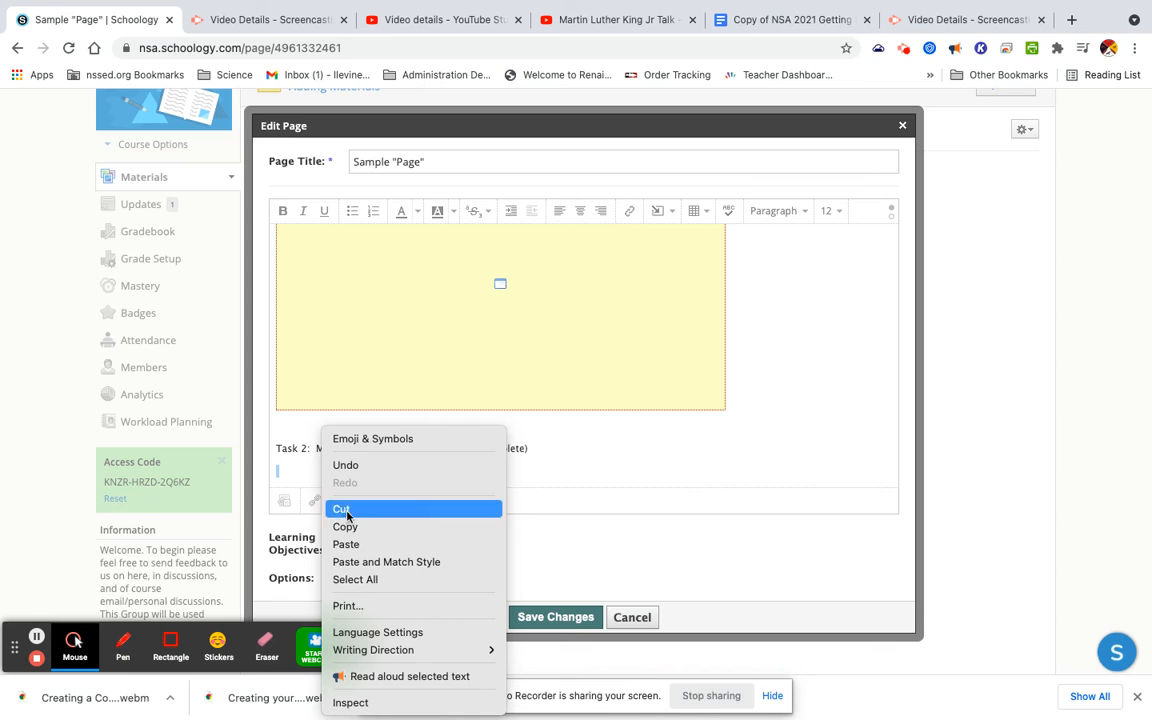
pyautogui.click(366, 543)
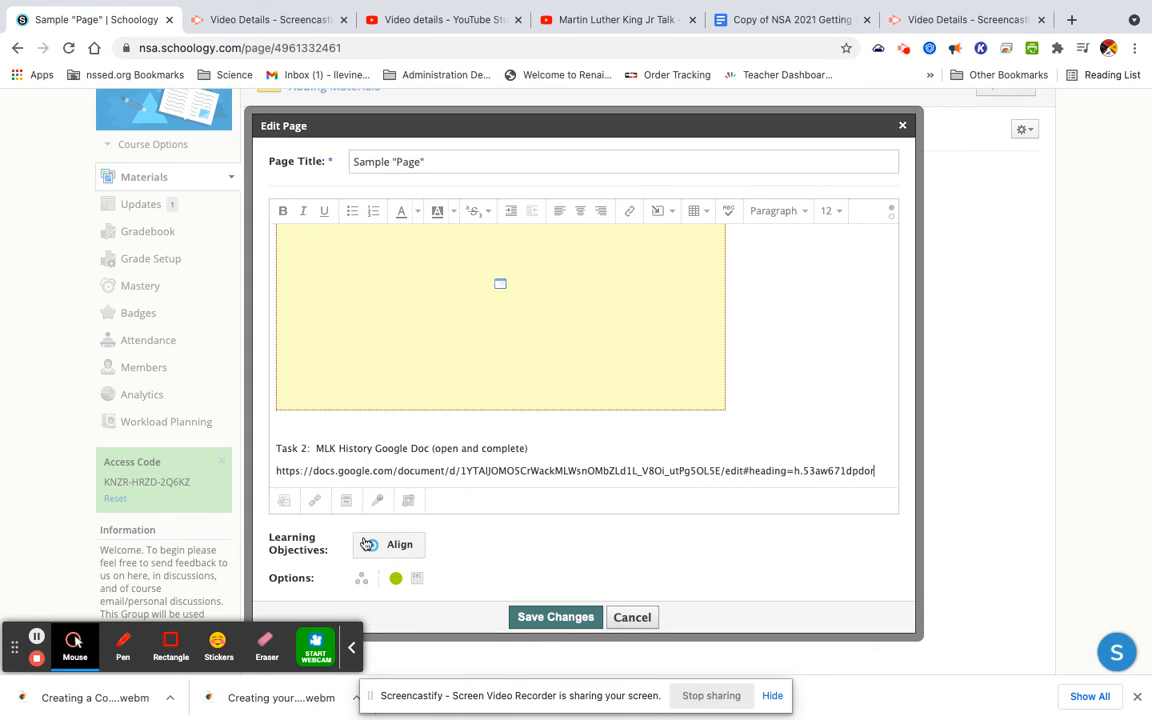
pyautogui.press('Return')
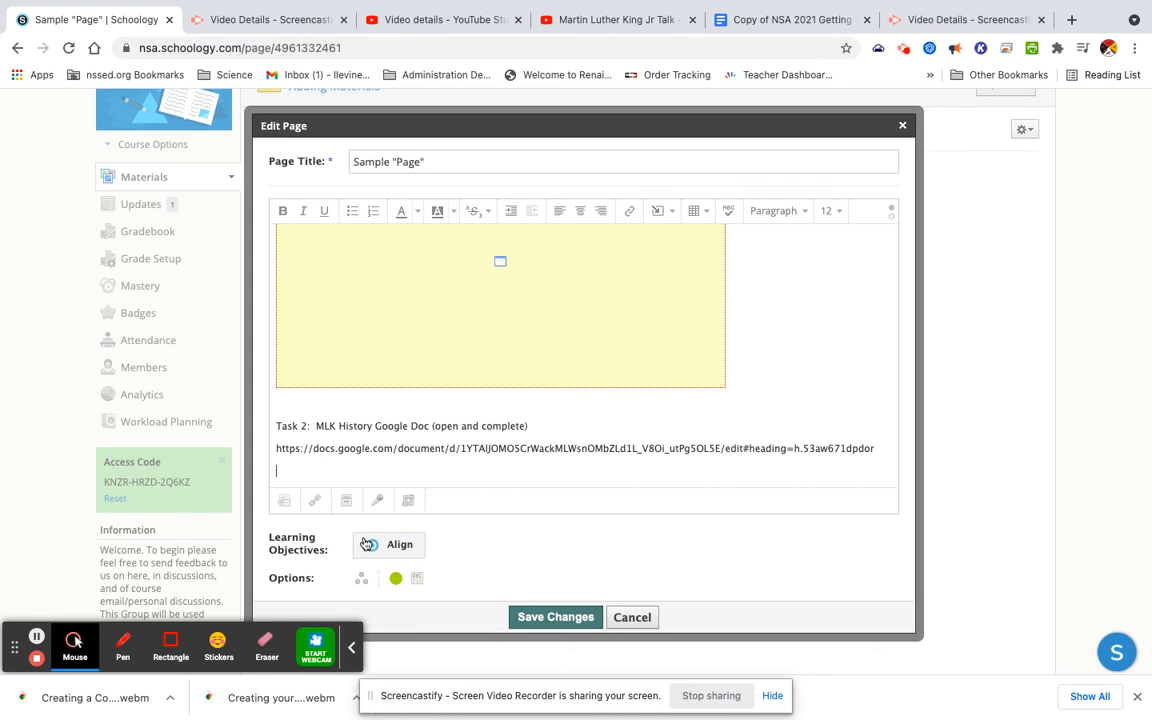
# - Copy the pasted Google Doc address and delete it from the page text
pyautogui.tripleClick(531, 446)
pyautogui.hotkey('ctrl', 'c')
pyautogui.rightClick(531, 446)
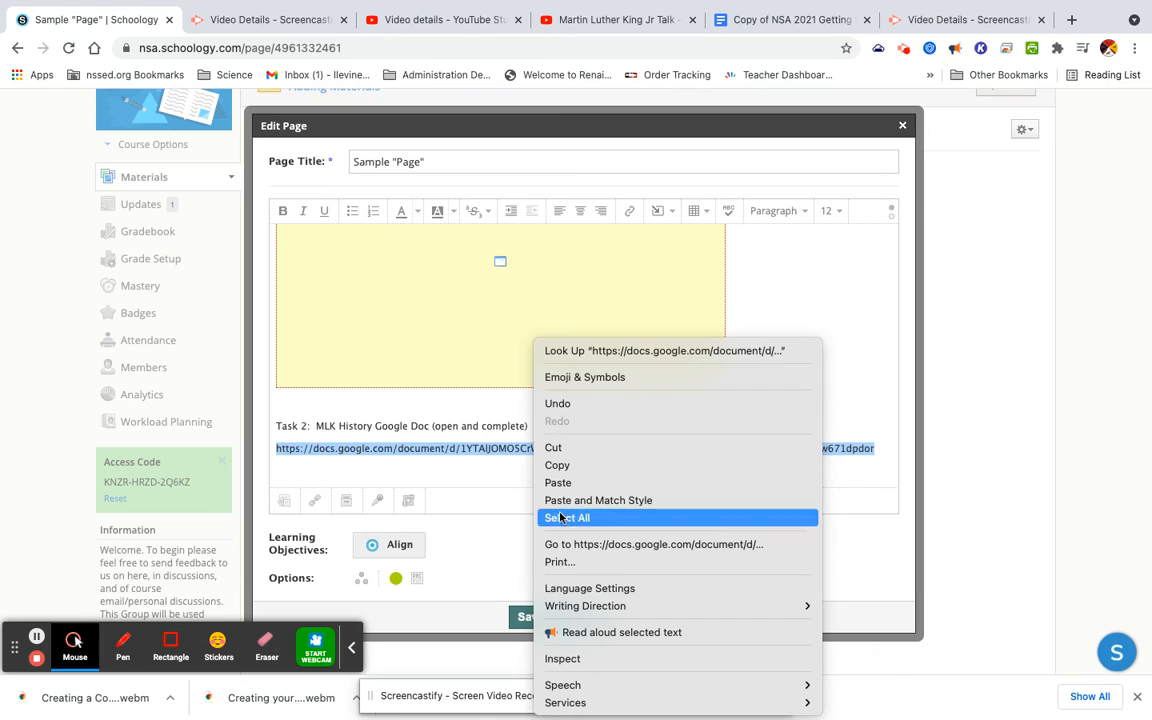
pyautogui.press('Escape')
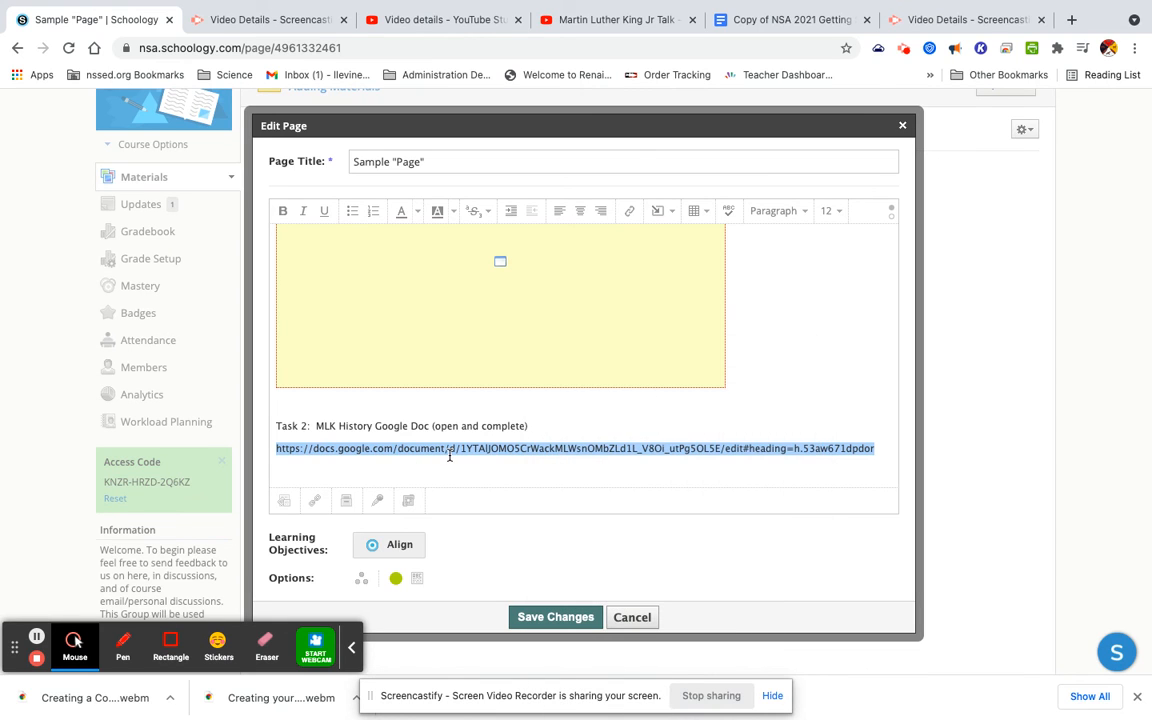
pyautogui.press('BackSpace')
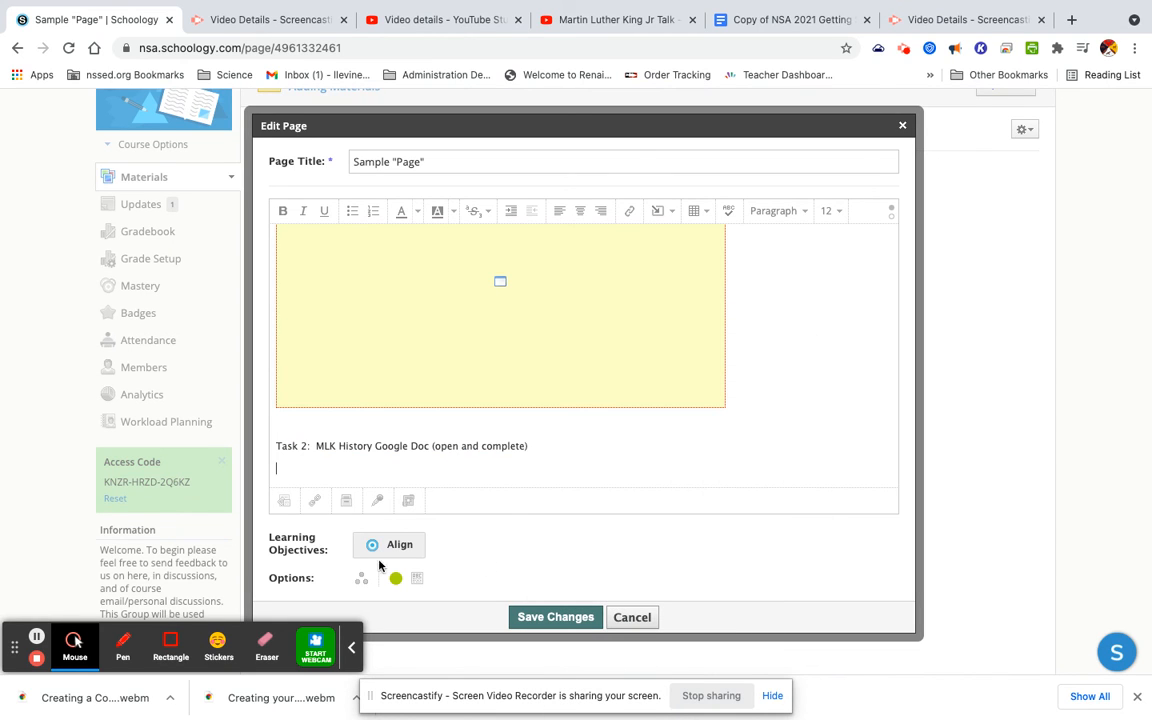
# - Try attaching the Google Doc address as a link titled "alskdjfkdsf", and remove that attachment from the page
pyautogui.click(315, 499)
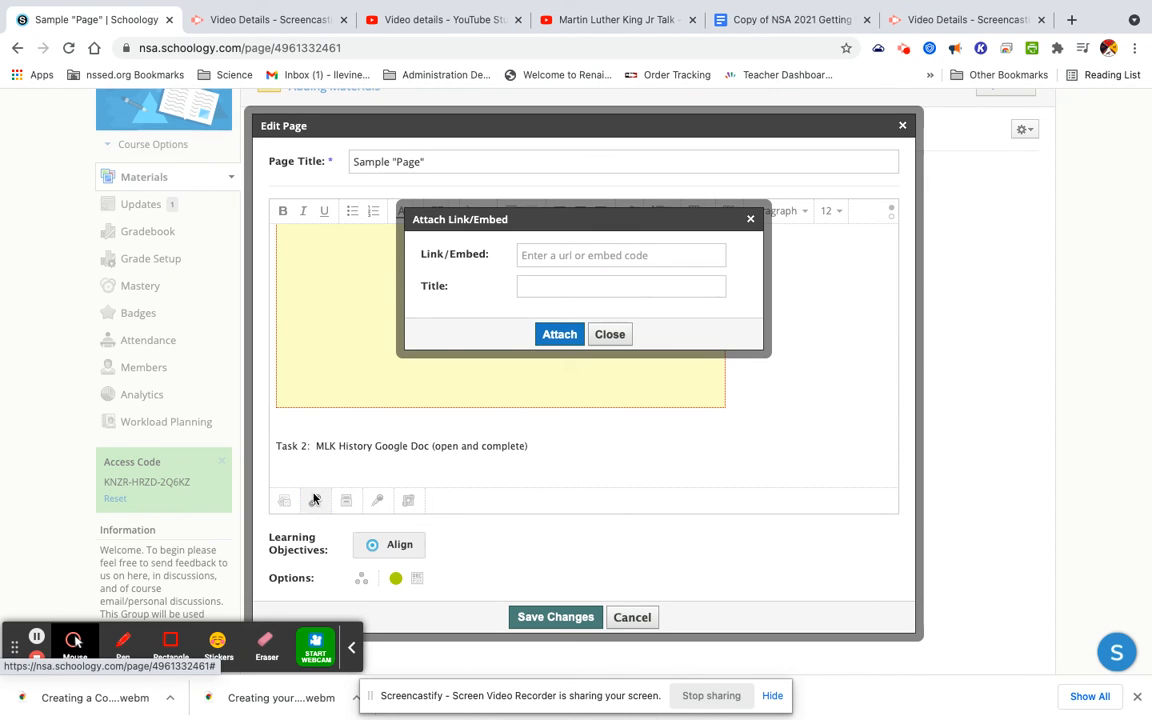
pyautogui.rightClick(573, 255)
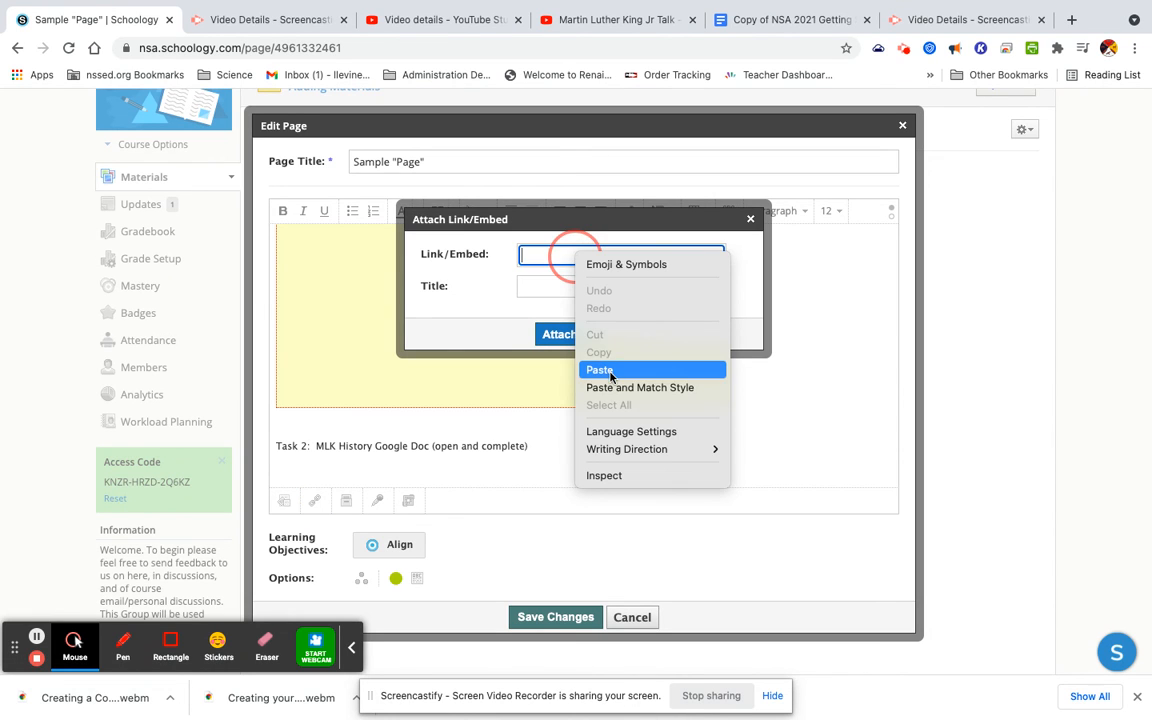
pyautogui.click(597, 368)
pyautogui.click(580, 281)
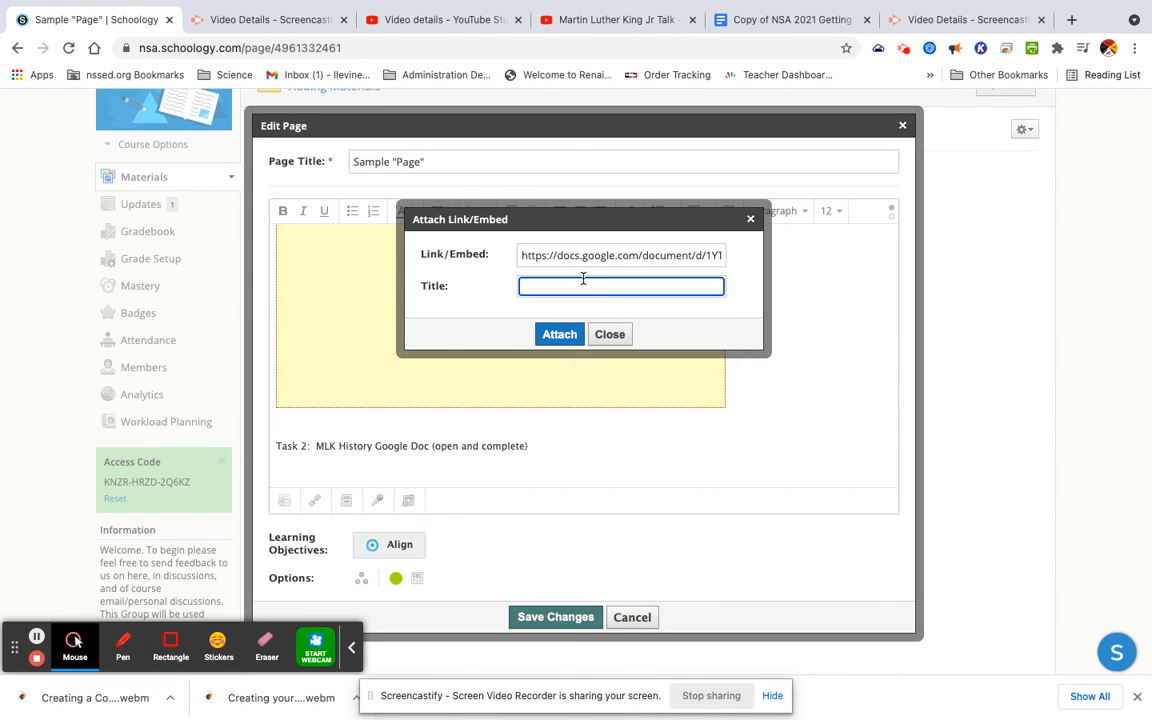
pyautogui.write('alskdjfkdsf')
pyautogui.click(559, 334)
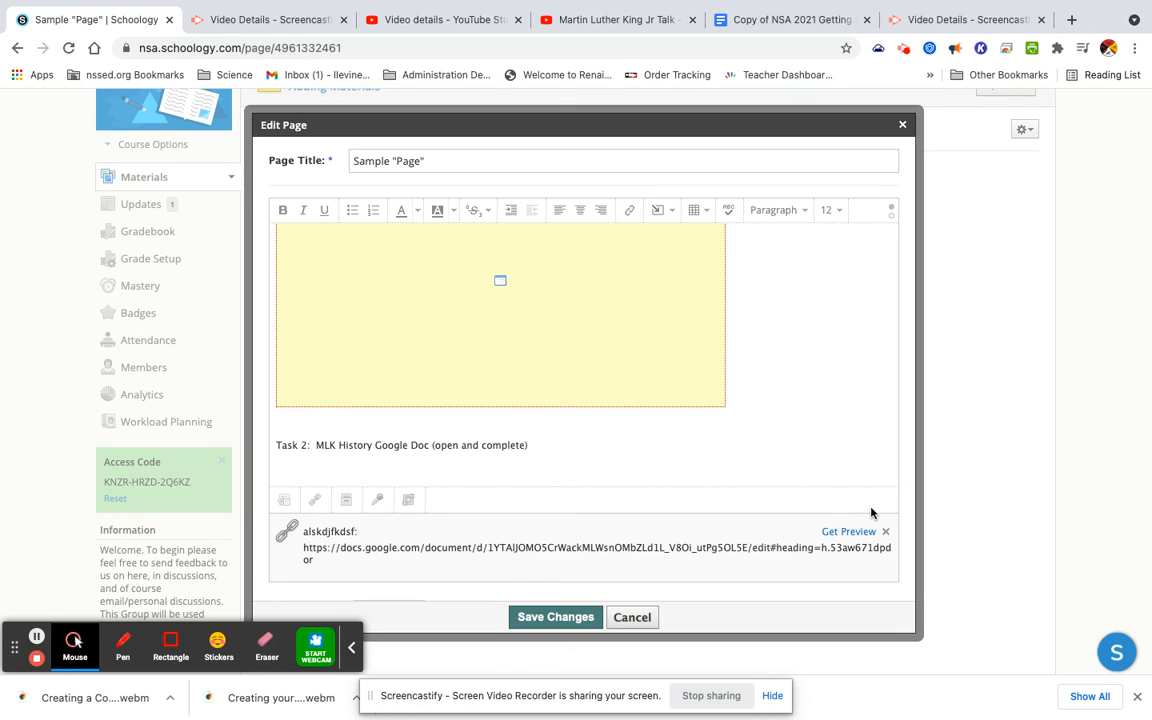
pyautogui.click(886, 534)
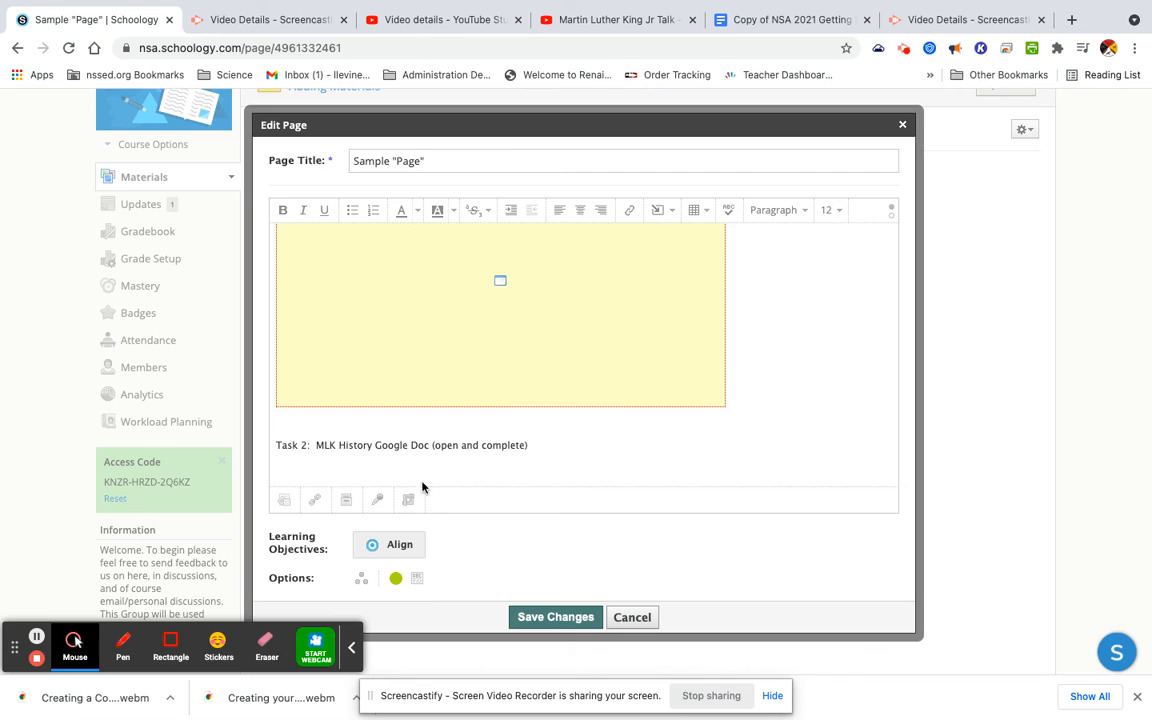
# - Insert the copied Google Doc address in the text under the Task 2 line, followed by two new lines
pyautogui.click(537, 446)
pyautogui.hotkey('ctrl', 'v')
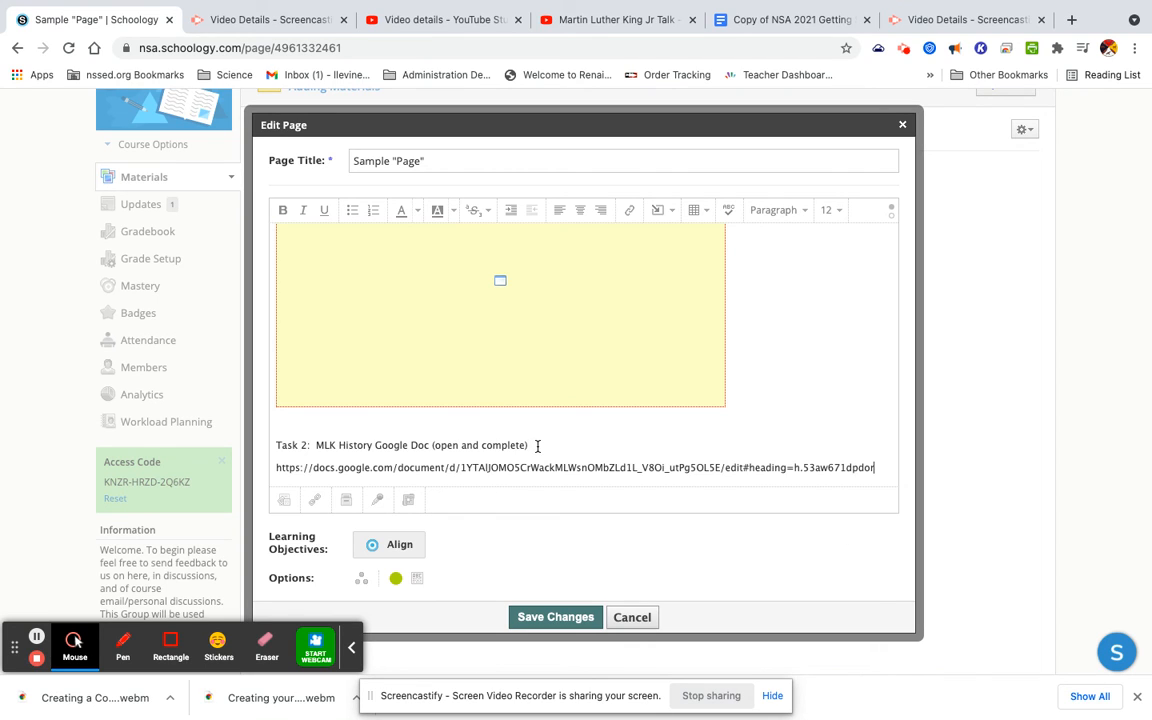
pyautogui.press('Return')
pyautogui.press('Return')
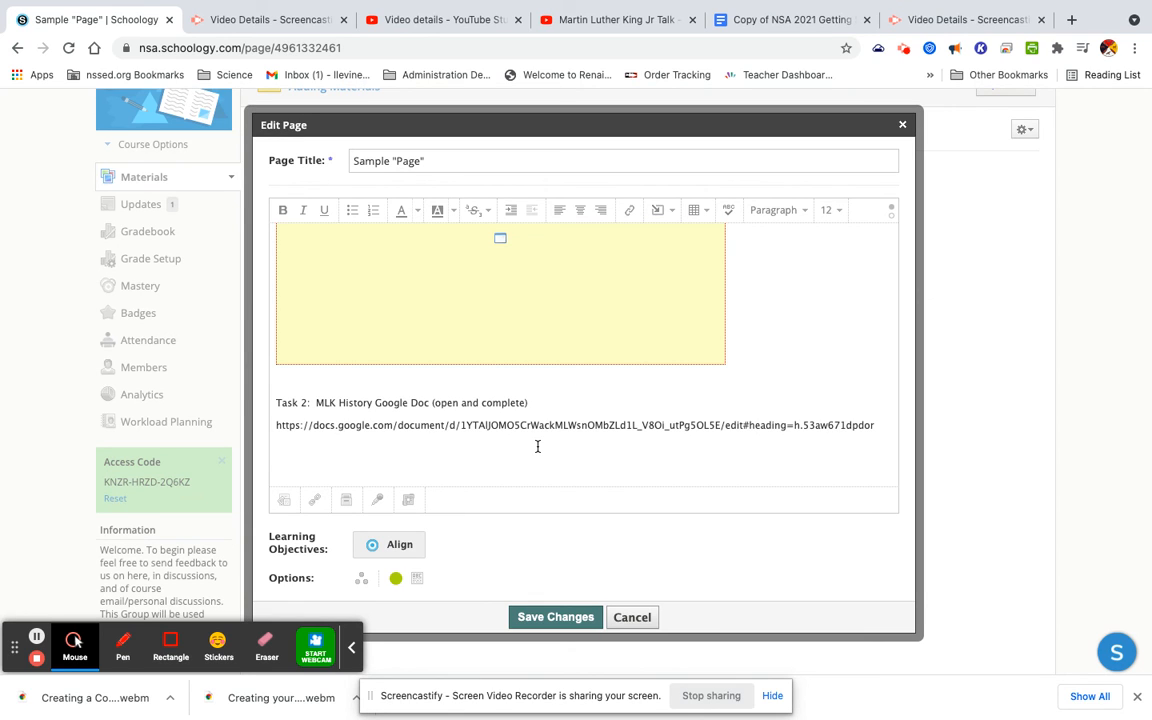
# - Review the page content in the editor, comparing the checklist items with the Task 1 and Task 2 sections
pyautogui.scroll(1, 578, 398)
pyautogui.scroll(10, 578, 398)
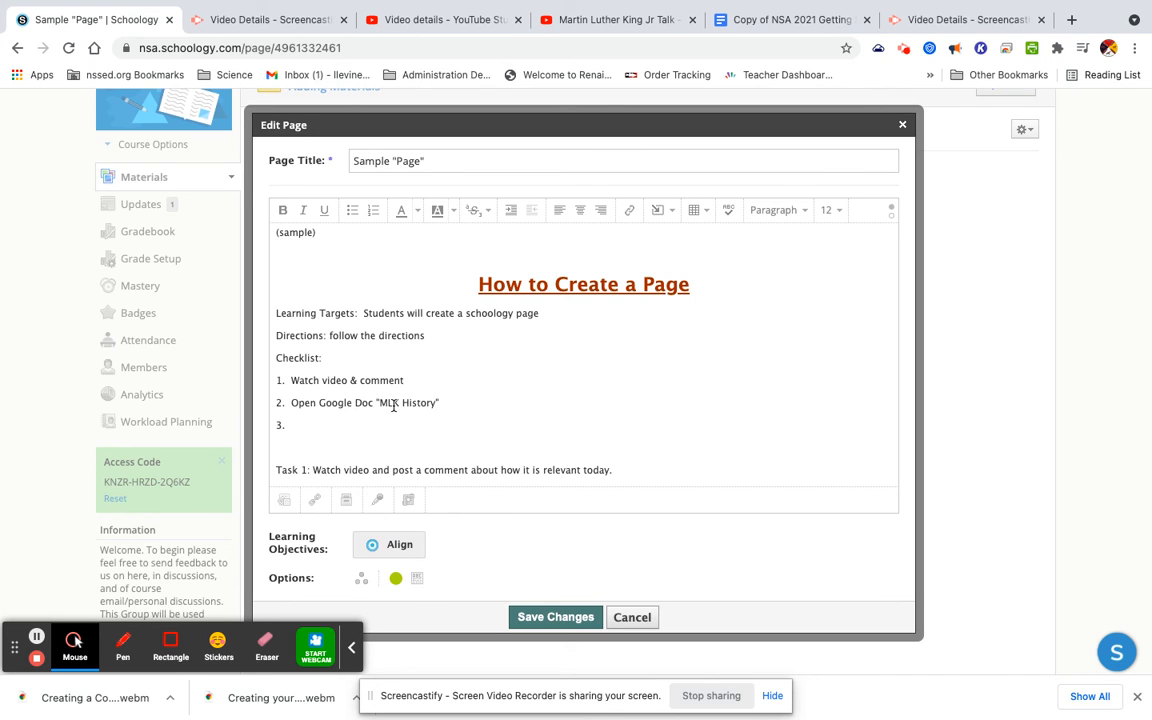
pyautogui.scroll(-1, 393, 405)
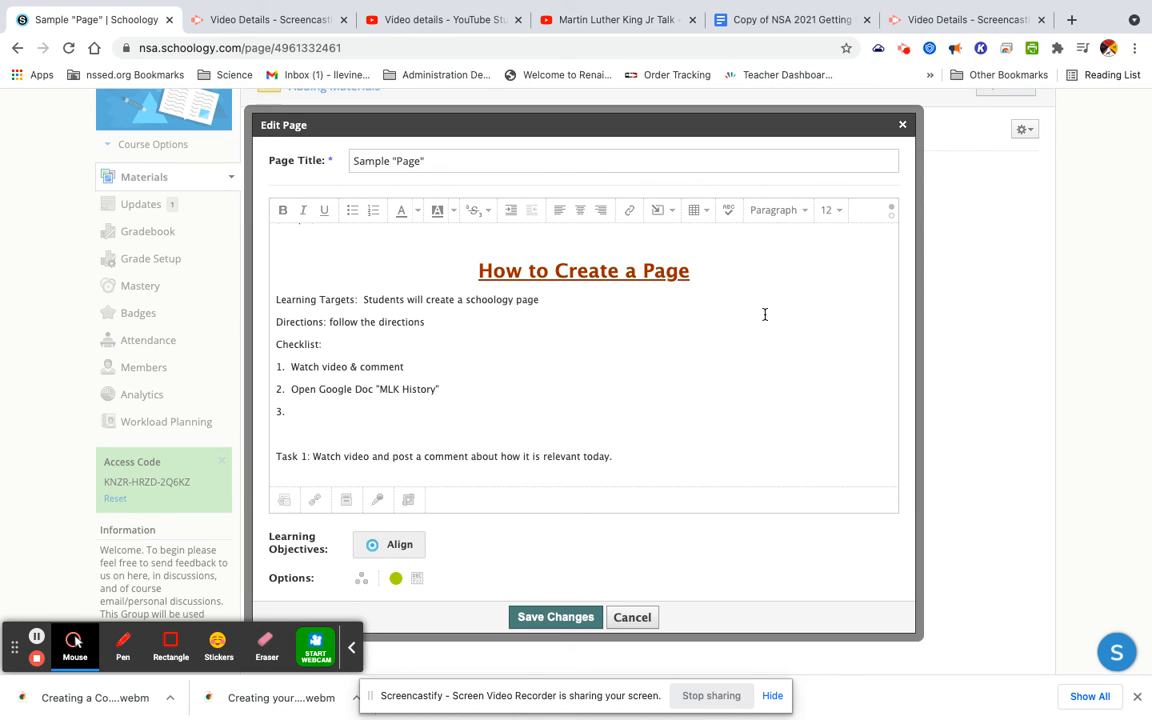
pyautogui.scroll(-2, 765, 314)
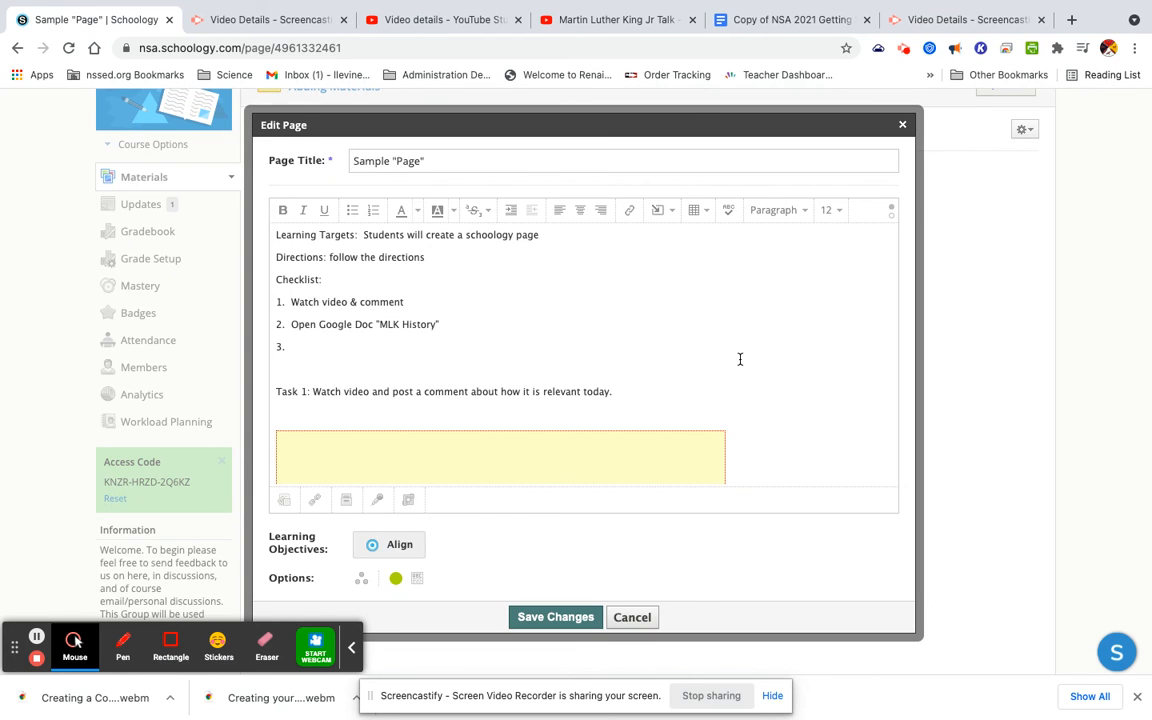
pyautogui.scroll(-1, 740, 358)
pyautogui.scroll(-5, 740, 359)
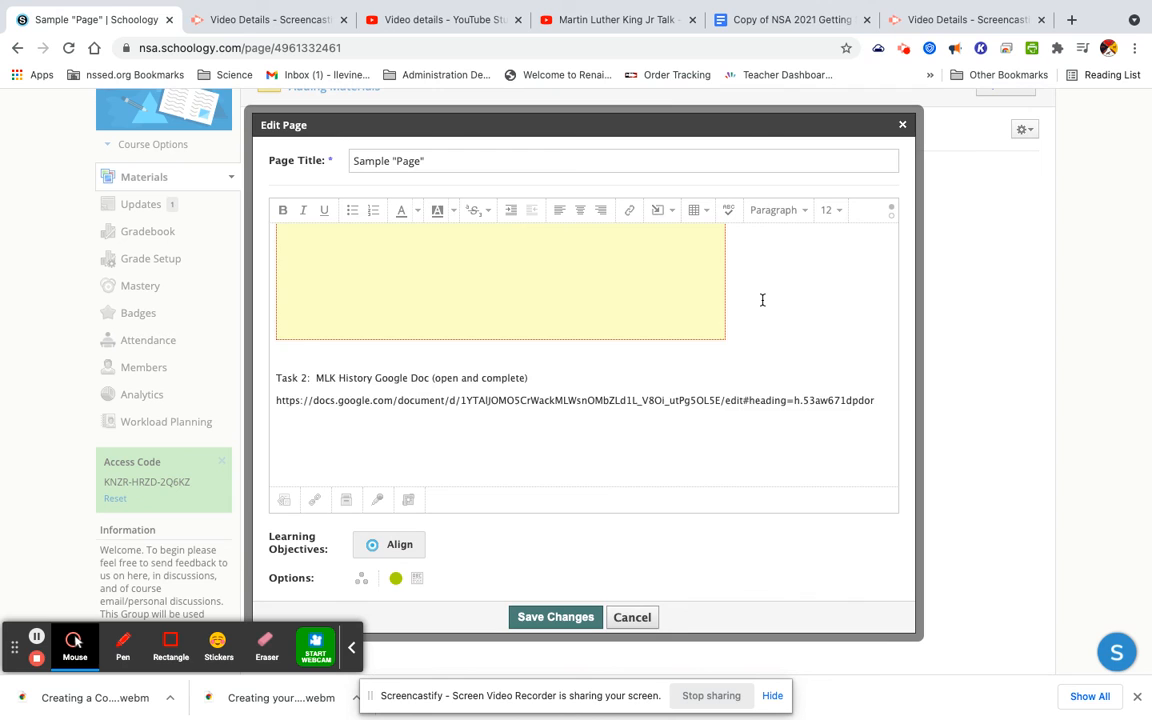
pyautogui.scroll(3, 762, 300)
pyautogui.scroll(4, 762, 300)
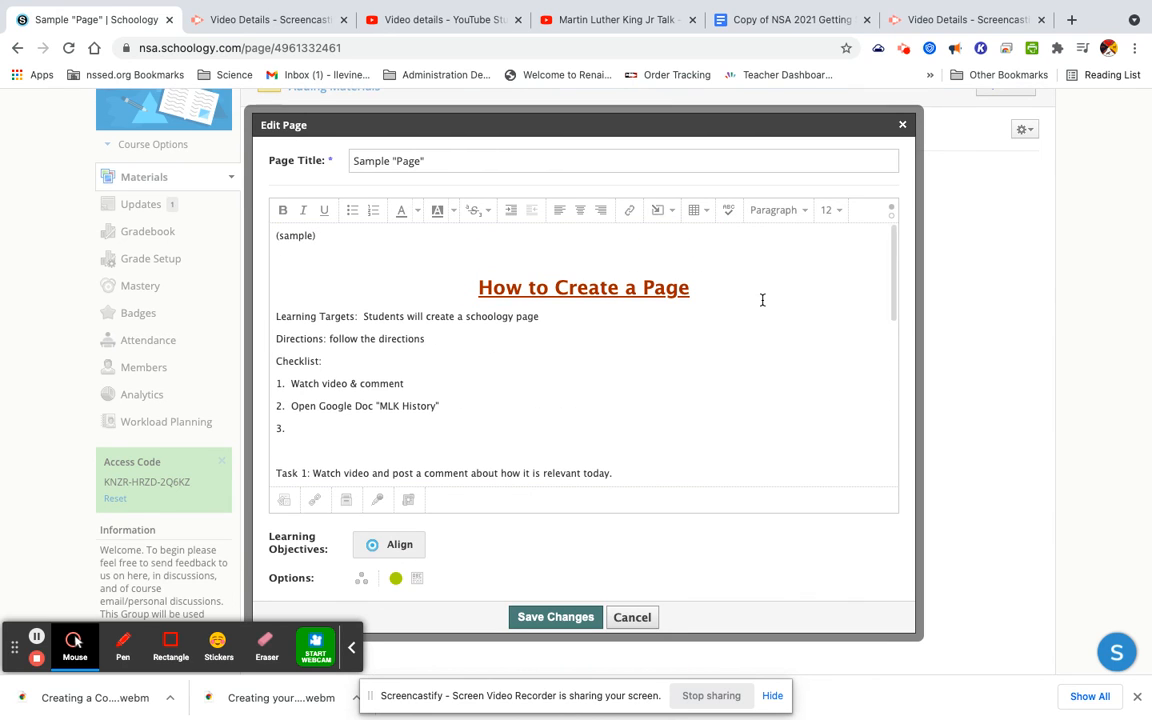
# - Turn the Google Doc address under Task 2 into a hyperlink to that same address and save the page
pyautogui.scroll(-4, 762, 300)
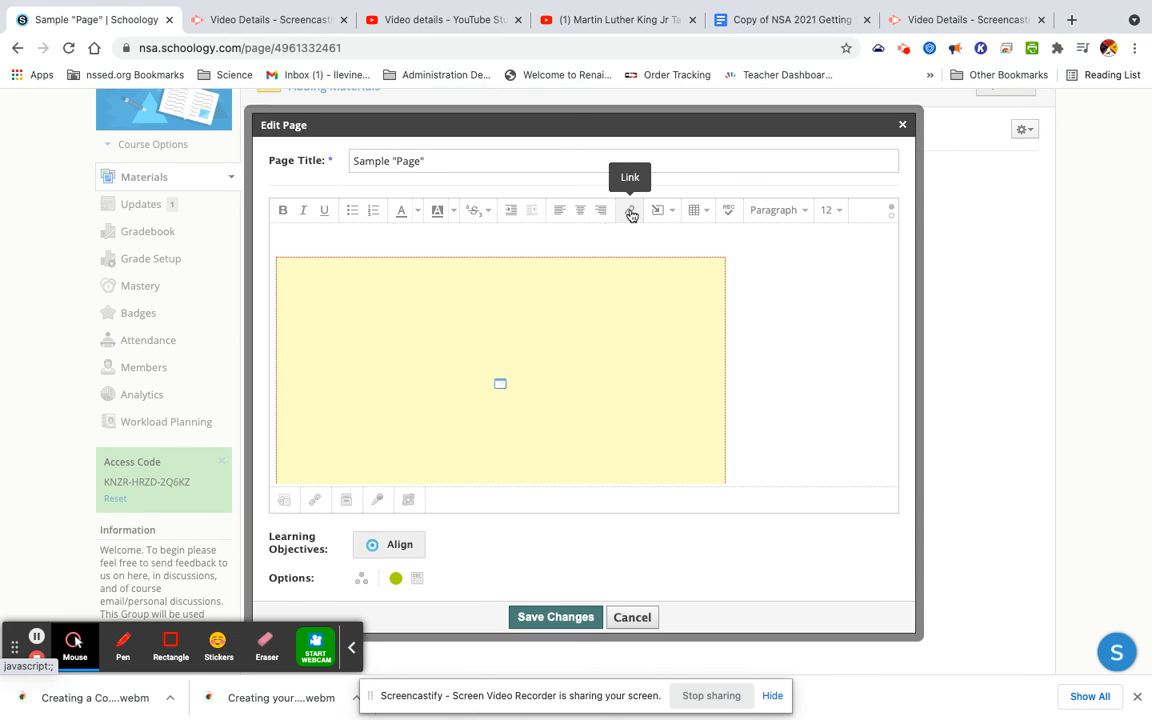
pyautogui.scroll(-3, 784, 296)
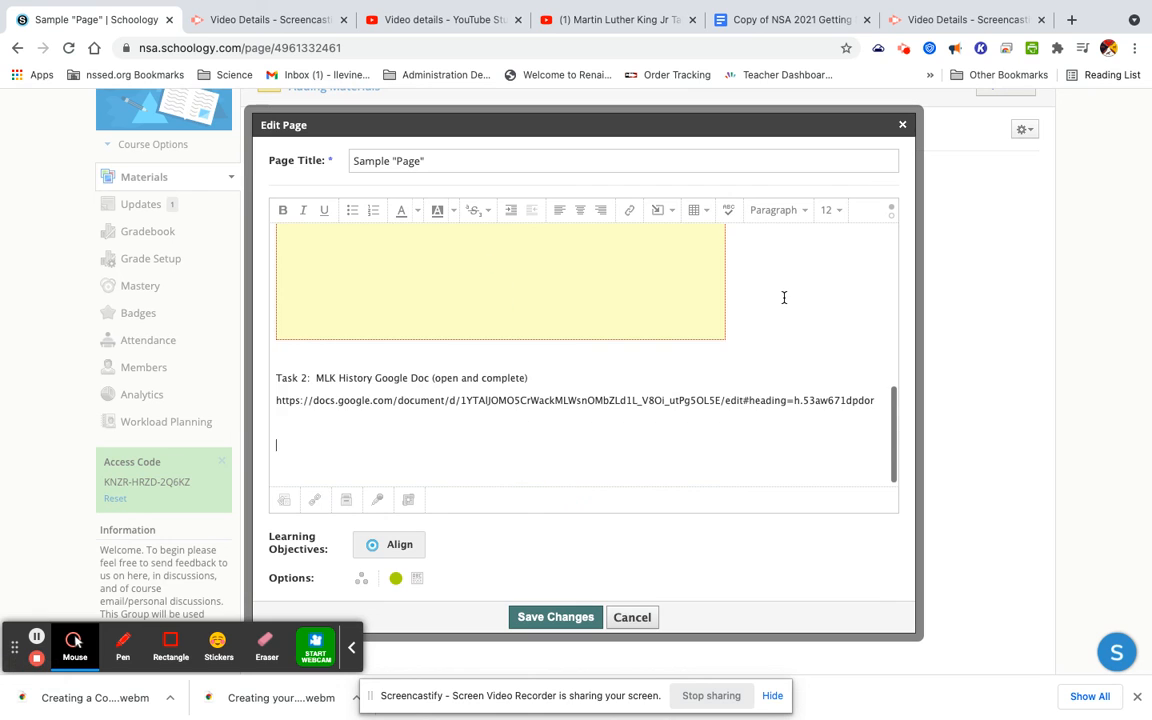
pyautogui.tripleClick(640, 404)
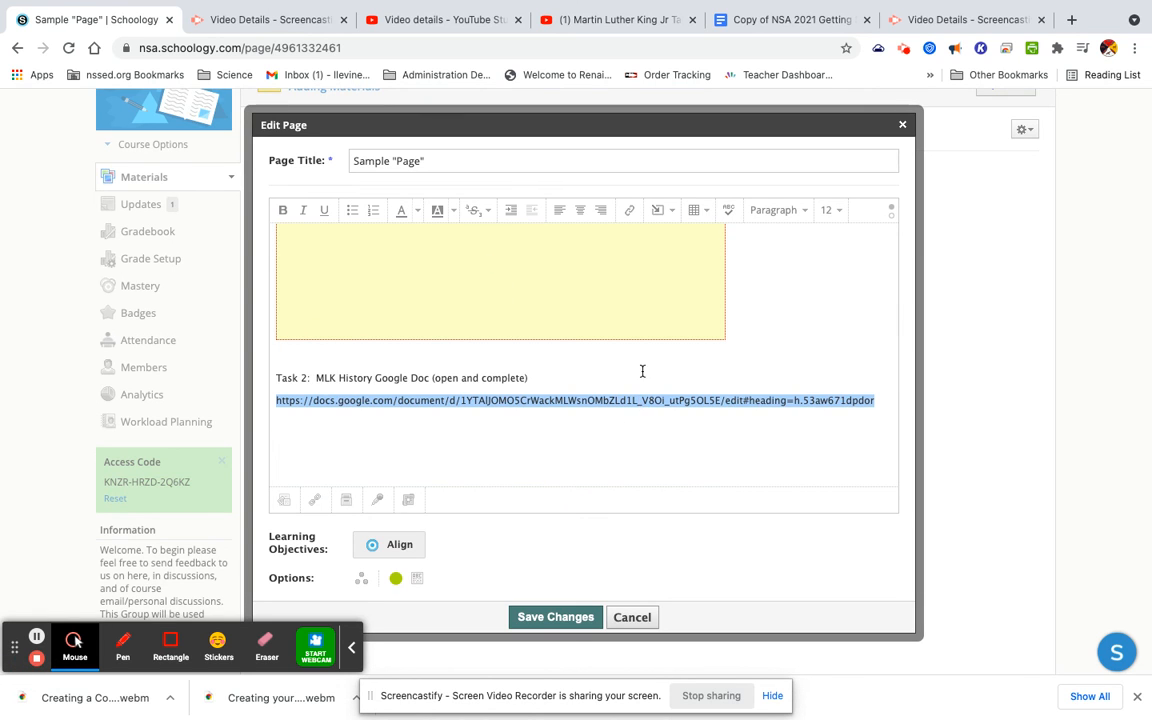
pyautogui.click(629, 211)
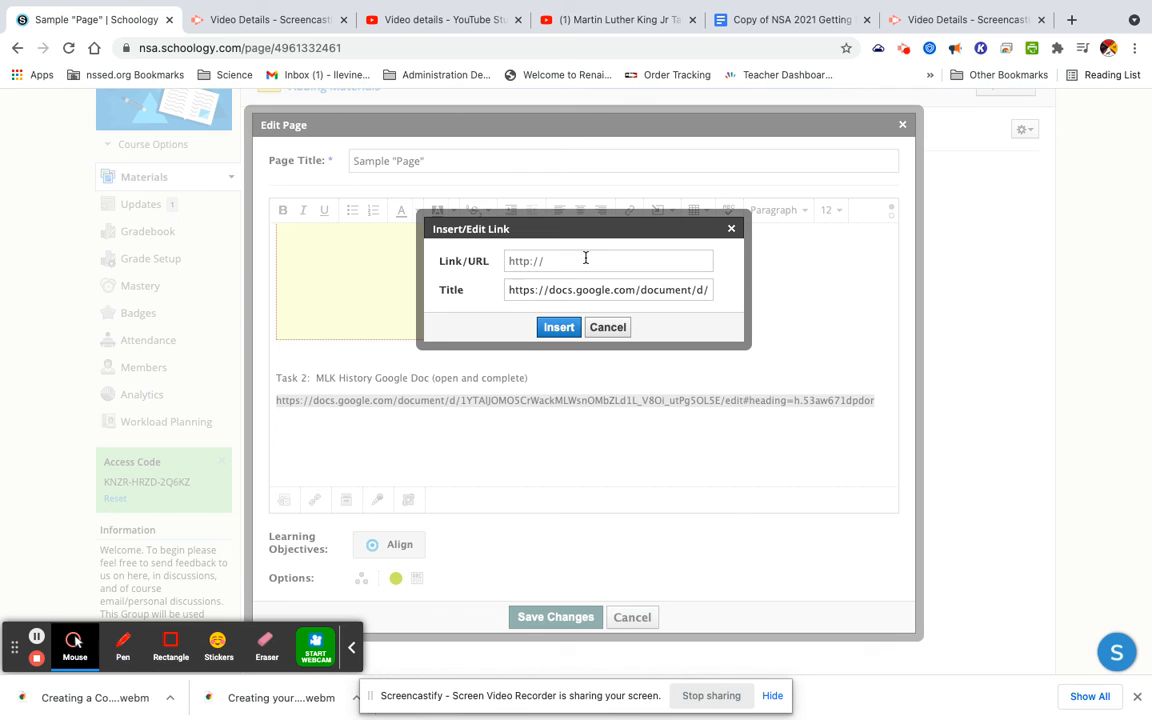
pyautogui.rightClick(586, 259)
pyautogui.click(617, 373)
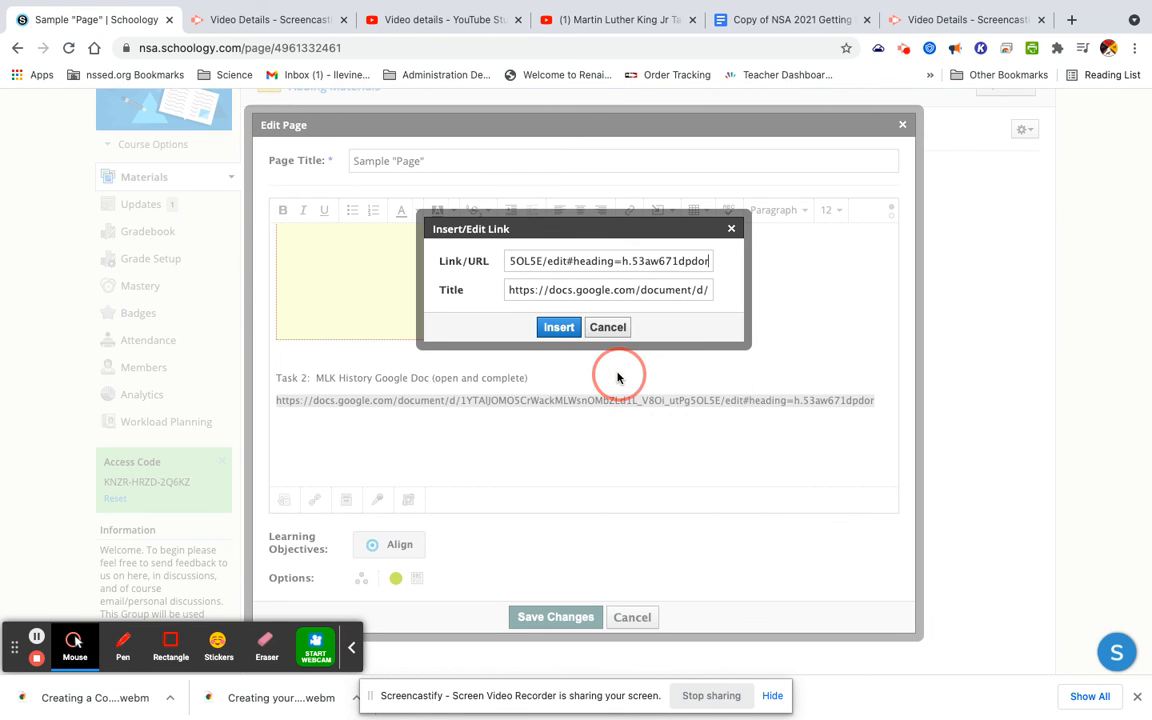
pyautogui.click(556, 328)
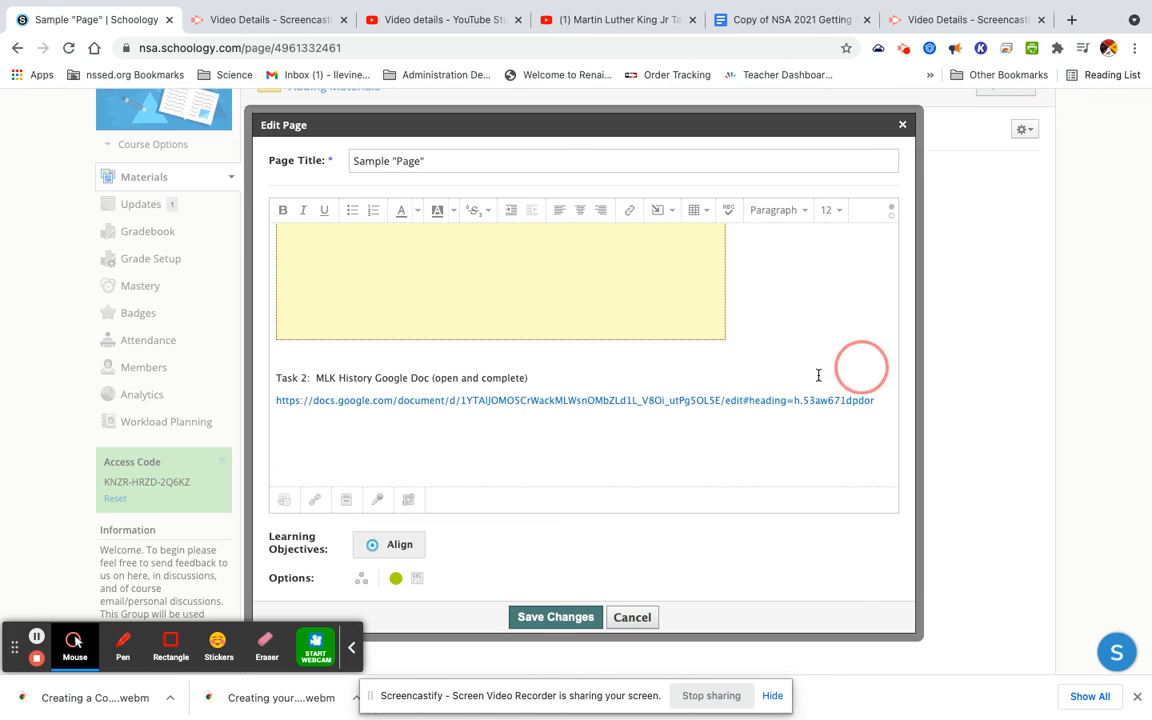
pyautogui.click(543, 620)
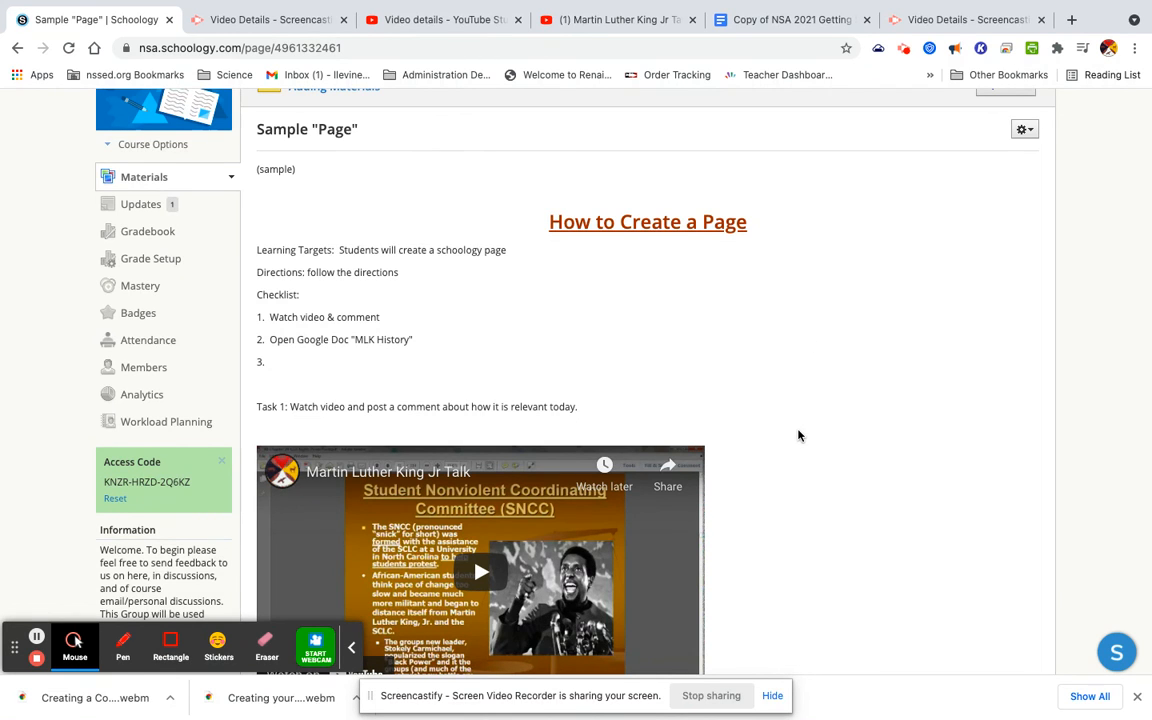
# - Review the saved Sample "Page" from its heading and checklist through the embedded video to the Task 2 Google Doc link
pyautogui.scroll(-5, 798, 435)
pyautogui.scroll(10, 798, 435)
pyautogui.scroll(-1, 798, 435)
pyautogui.scroll(-3, 798, 435)
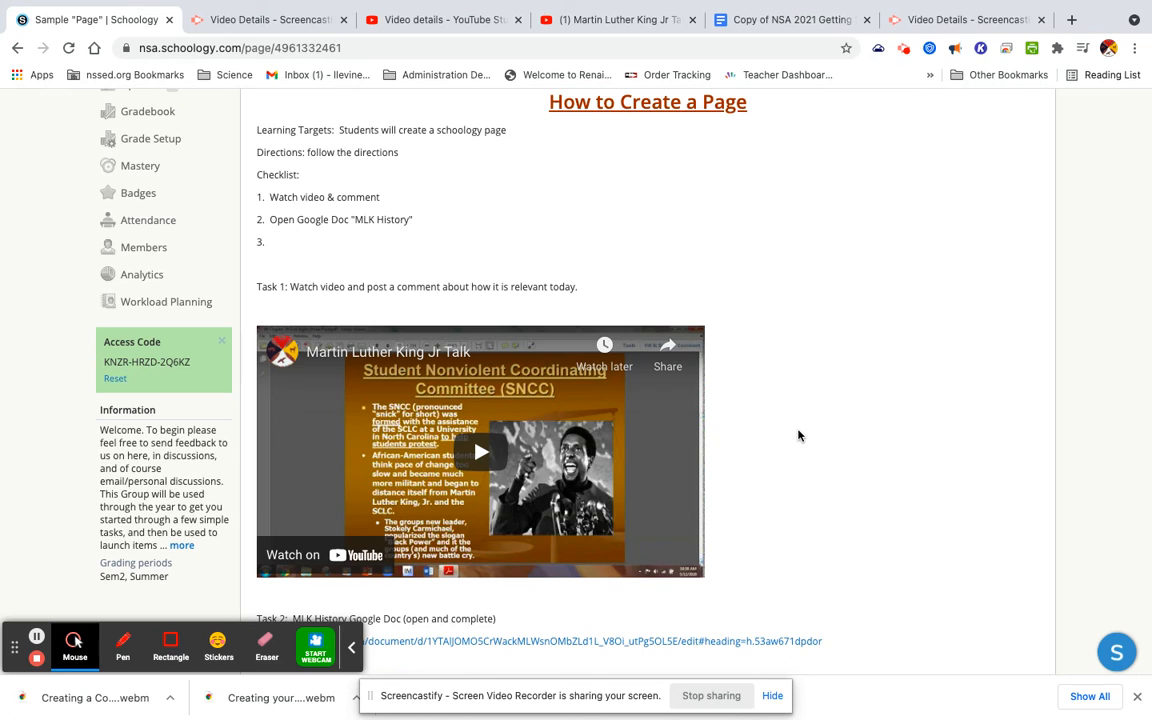
pyautogui.scroll(-1, 798, 435)
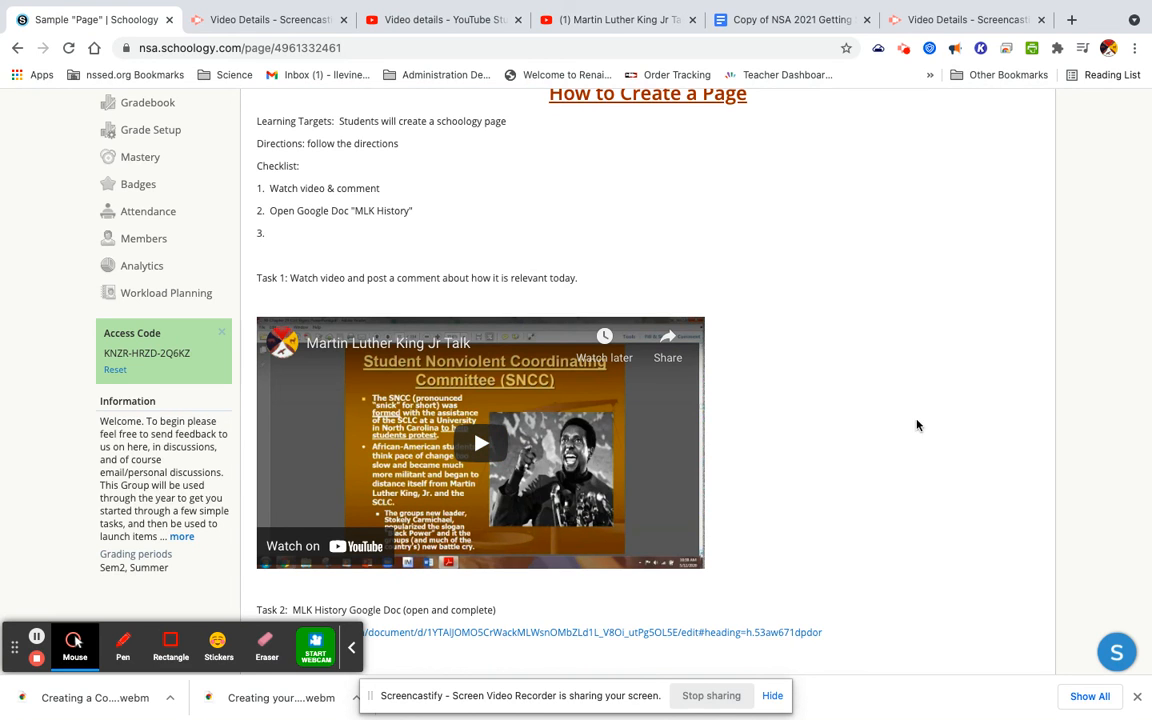
pyautogui.scroll(3, 848, 357)
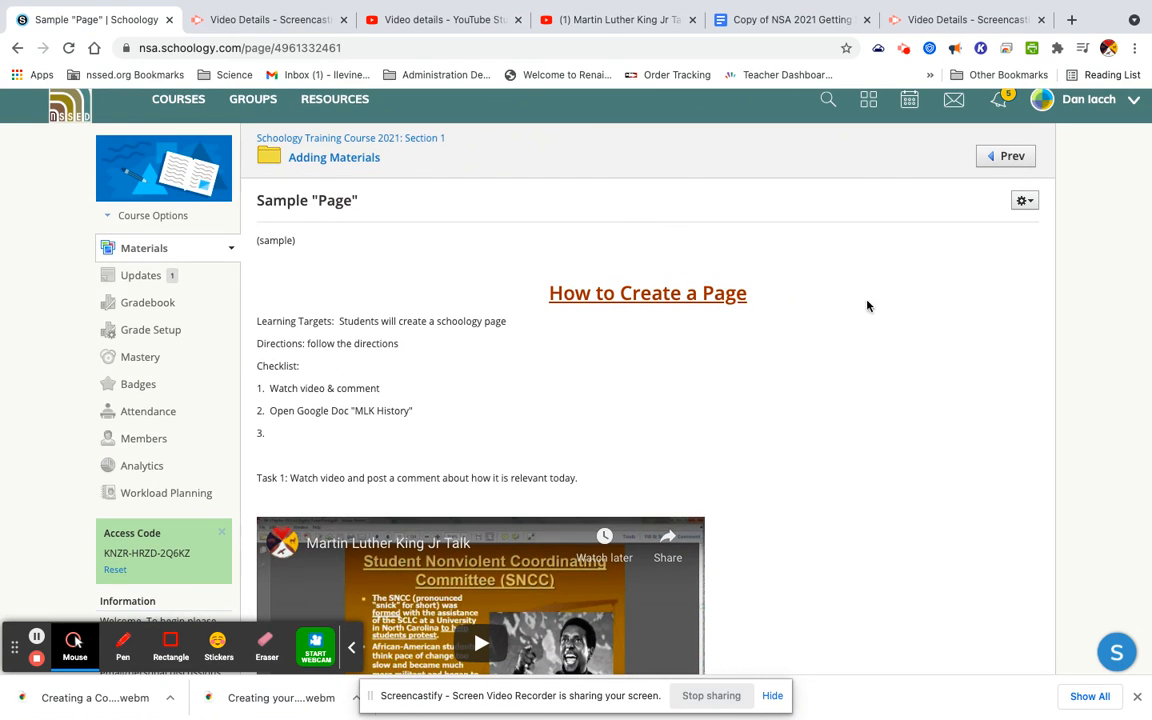
pyautogui.scroll(-5, 761, 342)
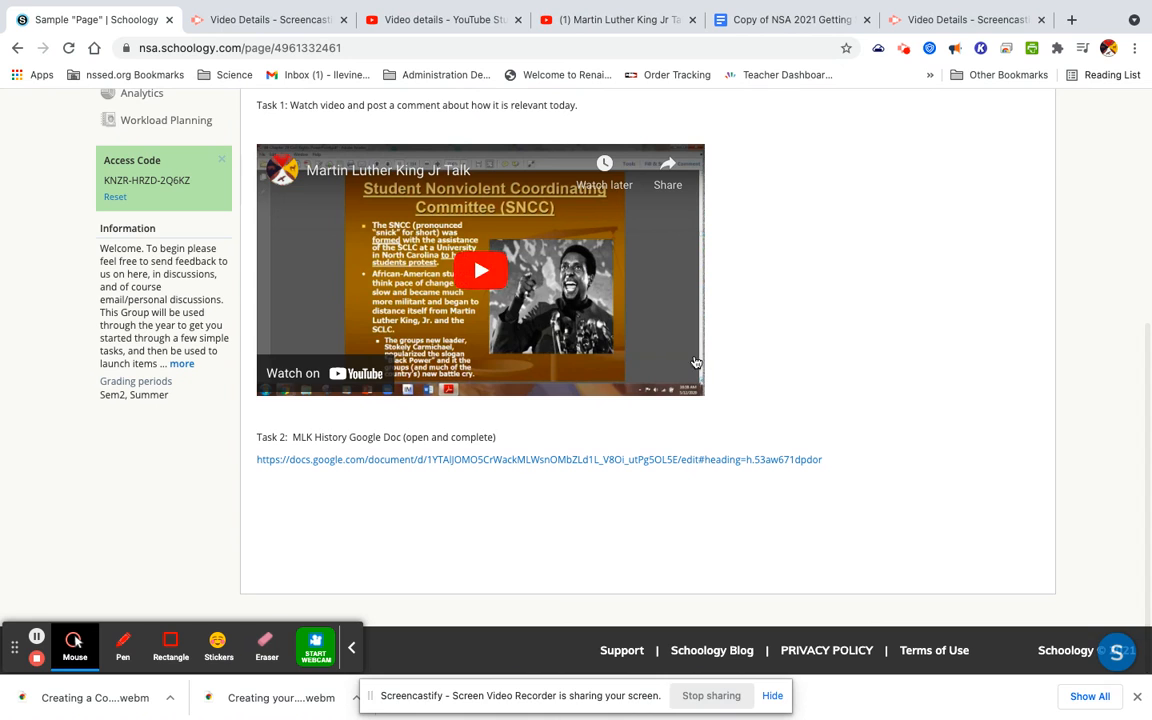
pyautogui.scroll(5, 748, 342)
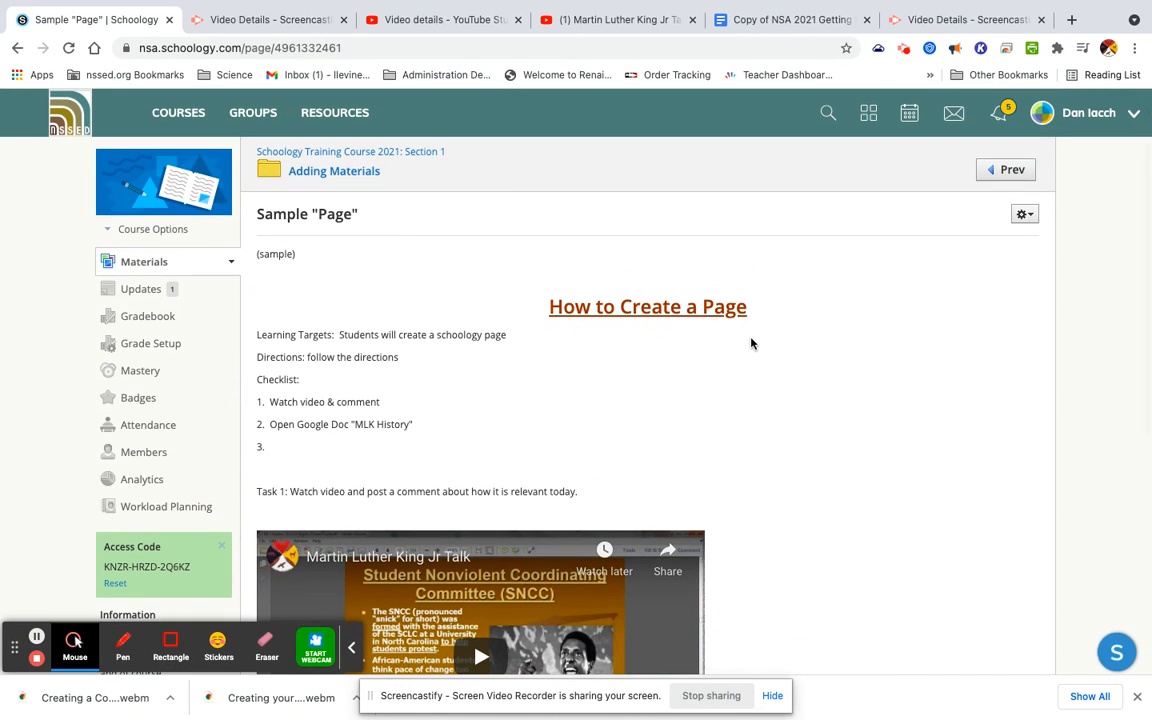
# - Return to the Adding Materials folder, open Sample "Page" for editing to view its contents, and close the editor without changes
pyautogui.click(334, 171)
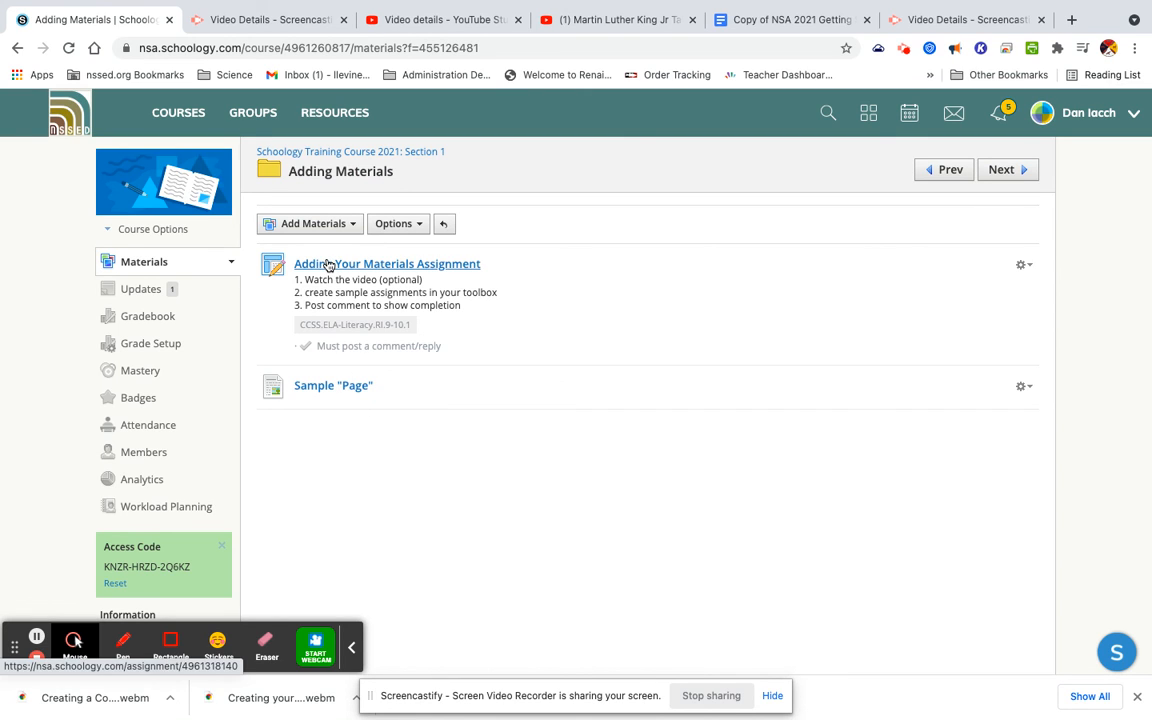
pyautogui.moveTo(340, 389); pyautogui.dragTo(818, 373)
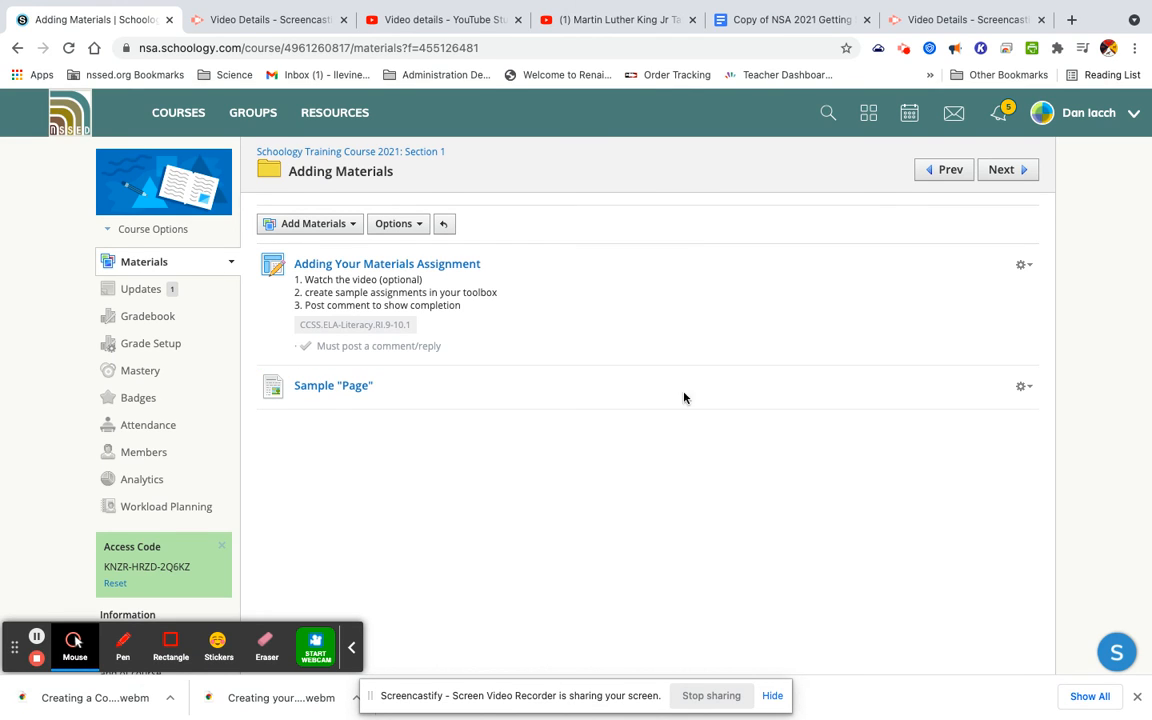
pyautogui.click(1023, 386)
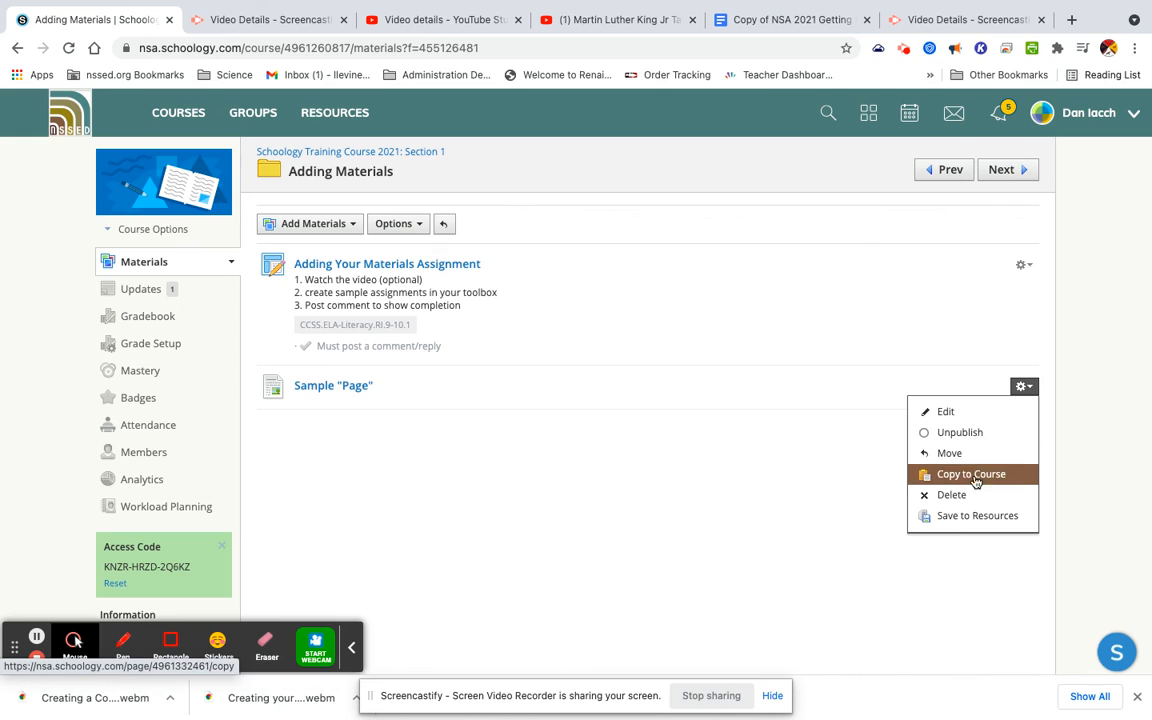
pyautogui.click(985, 420)
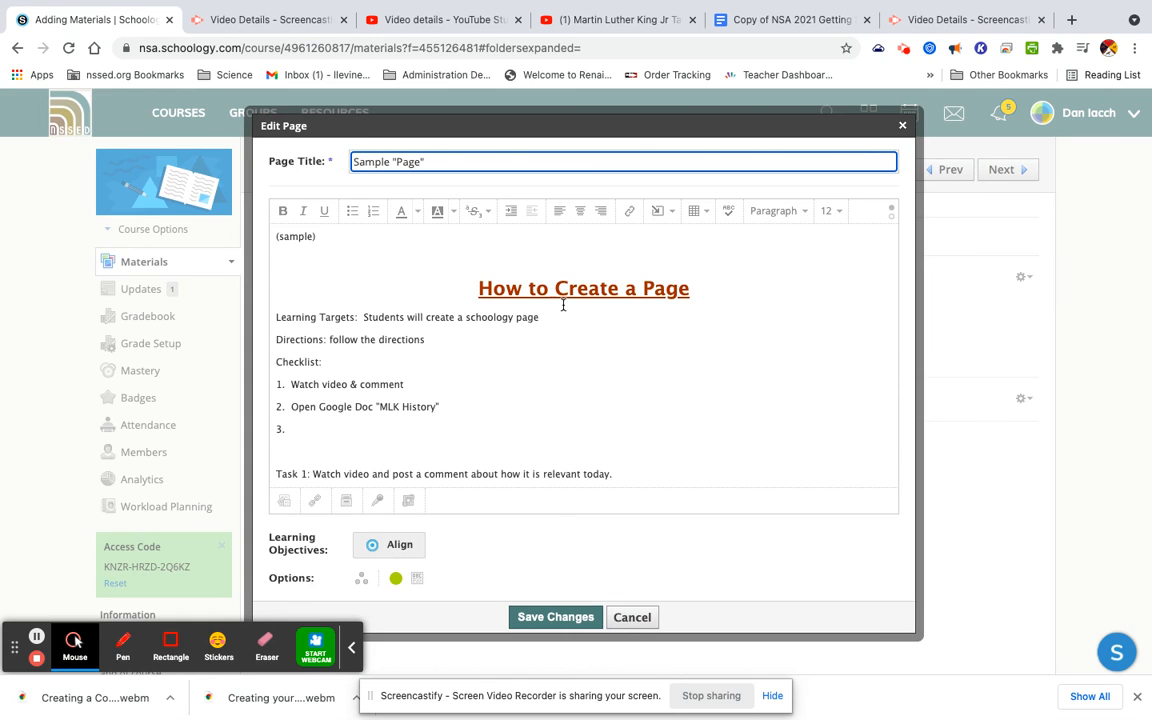
pyautogui.click(901, 127)
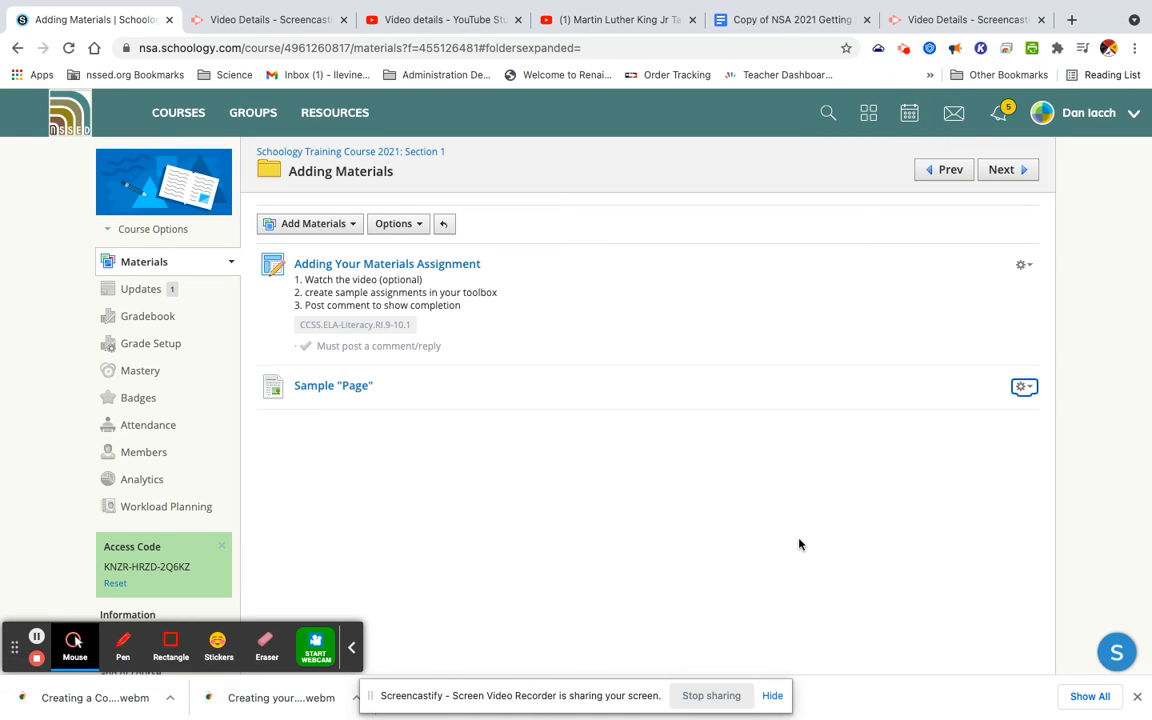